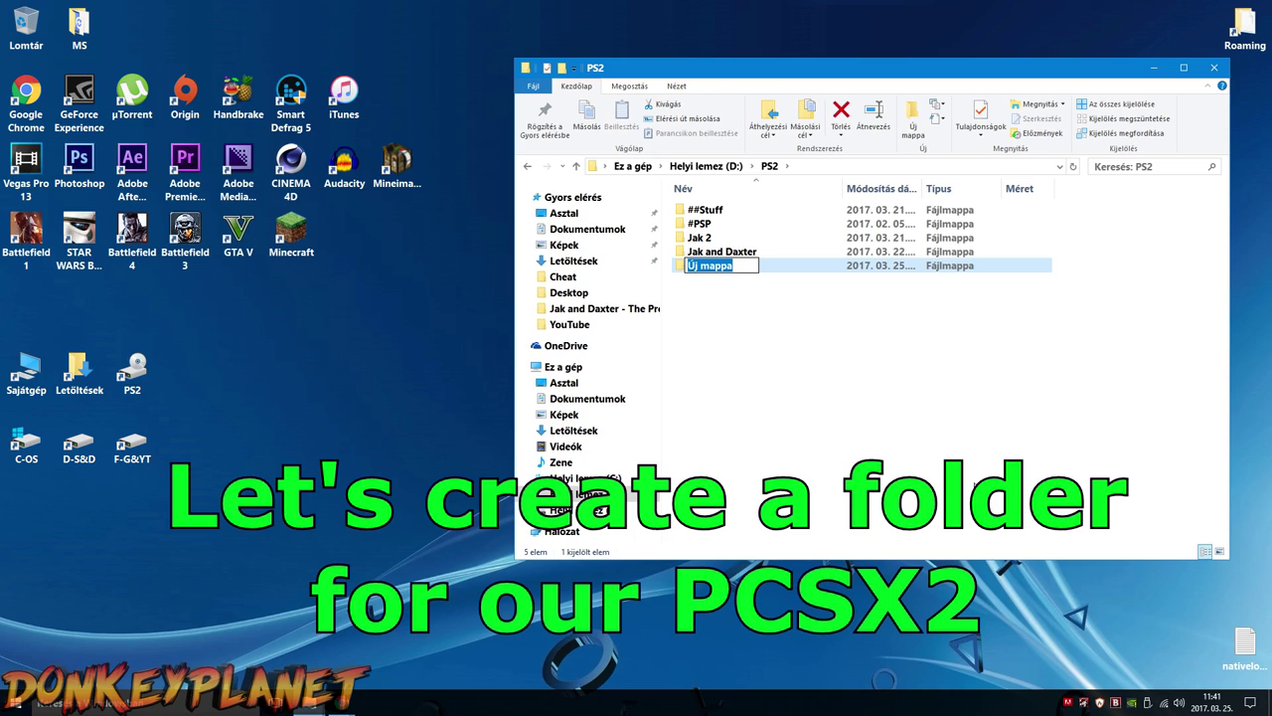
Name the new folder in PS2 "TUTORIAL Jak and Daxter" and open it.
{"action": "type", "text": "TUT"}
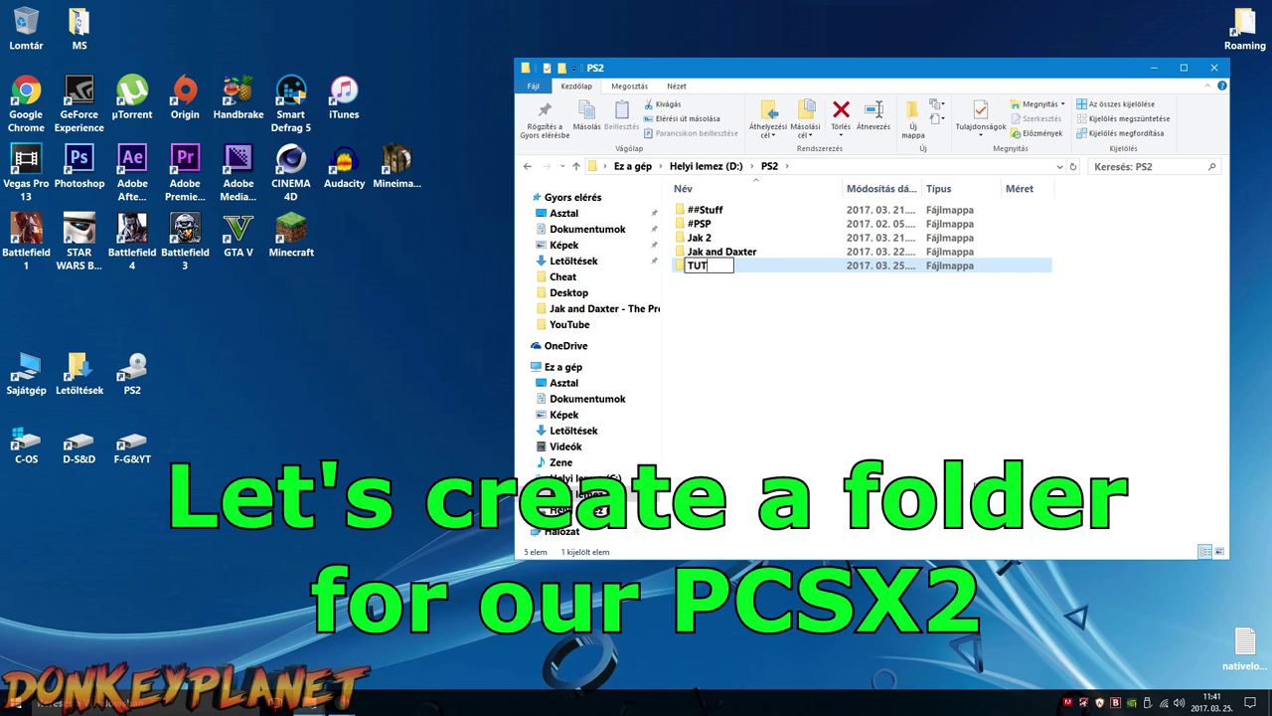
{"action": "type", "text": "ORIAL Jak na"}
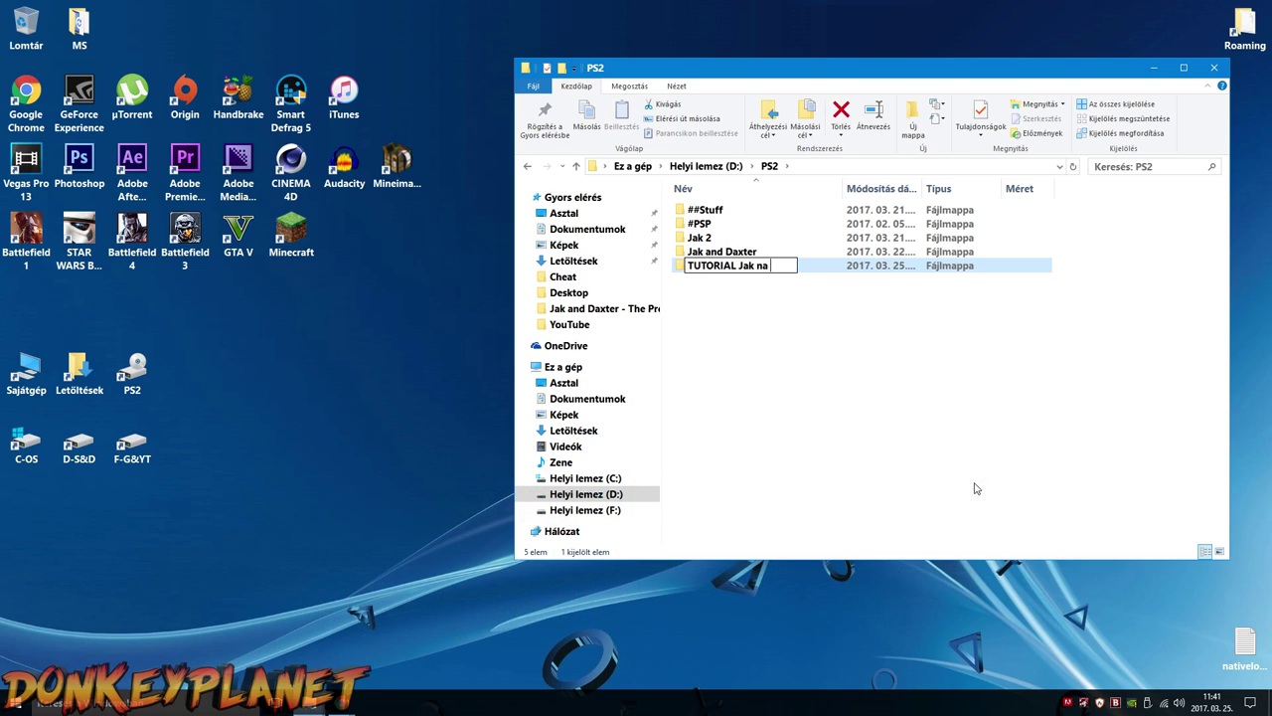
{"action": "key", "text": "BackSpace"}
{"action": "key", "text": "BackSpace"}
{"action": "type", "text": "and Daxter"}
{"action": "key", "text": "Return"}
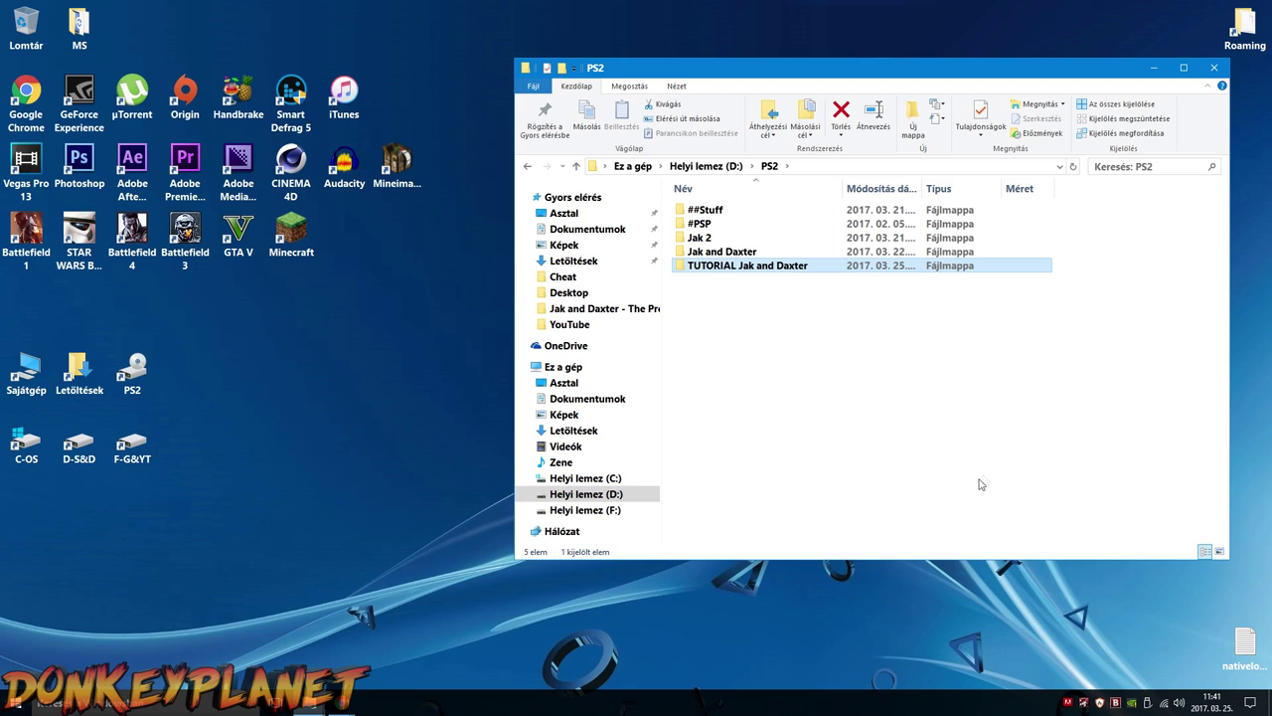
{"action": "double_click", "coordinate": [684, 268]}
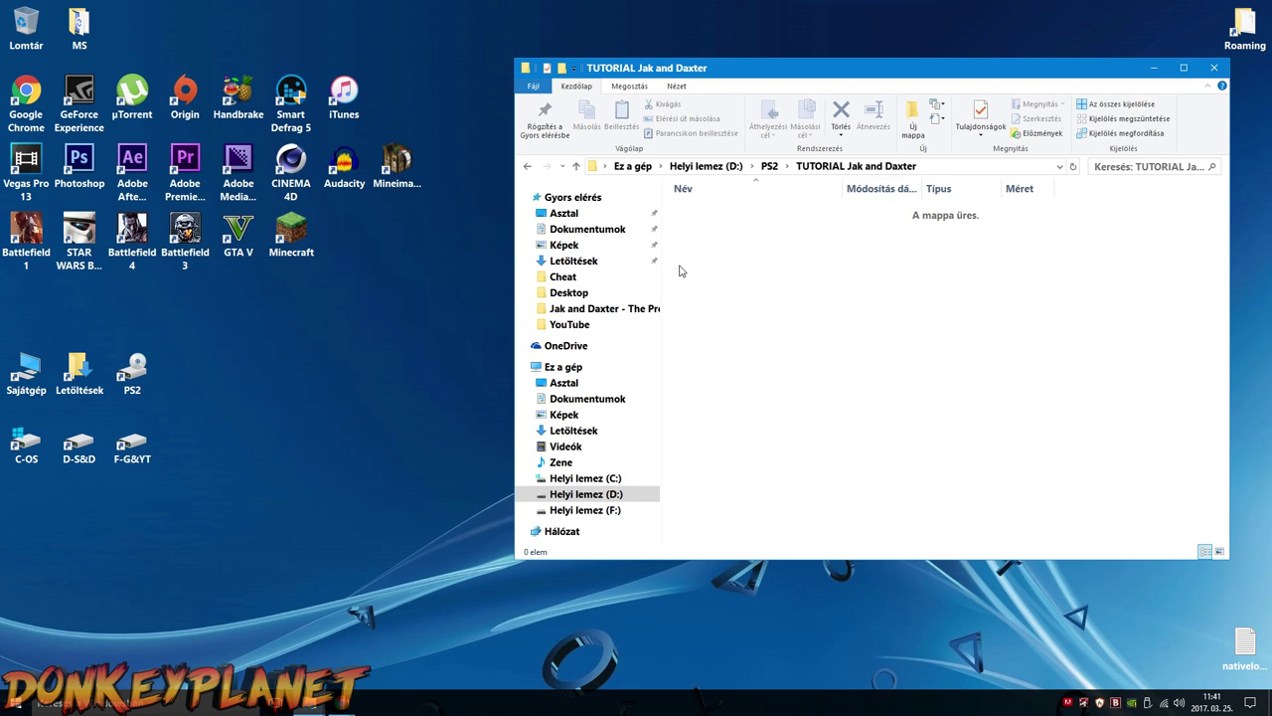
Switch to Google Chrome, dismiss the old downloads bar and search Google for "pcsx2 buildbot".
{"action": "mouse_move", "coordinate": [342, 708]}
{"action": "left_click", "coordinate": [321, 656]}
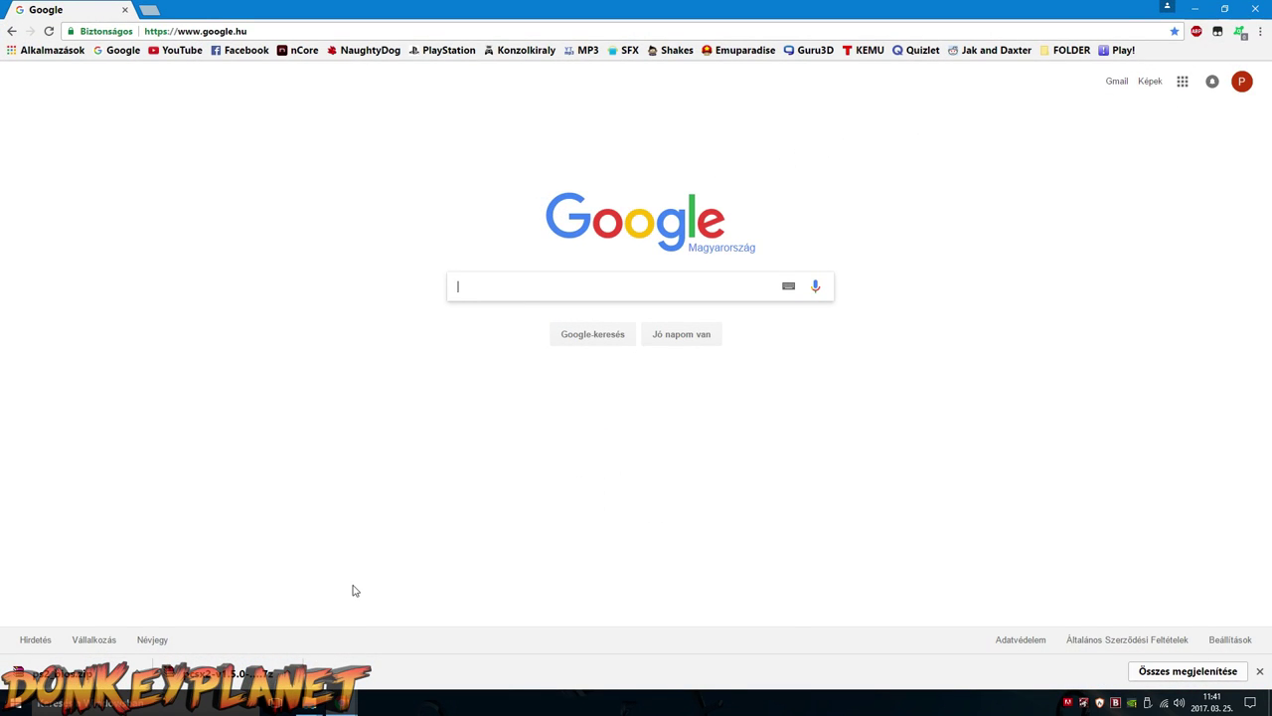
{"action": "left_click", "coordinate": [1259, 671]}
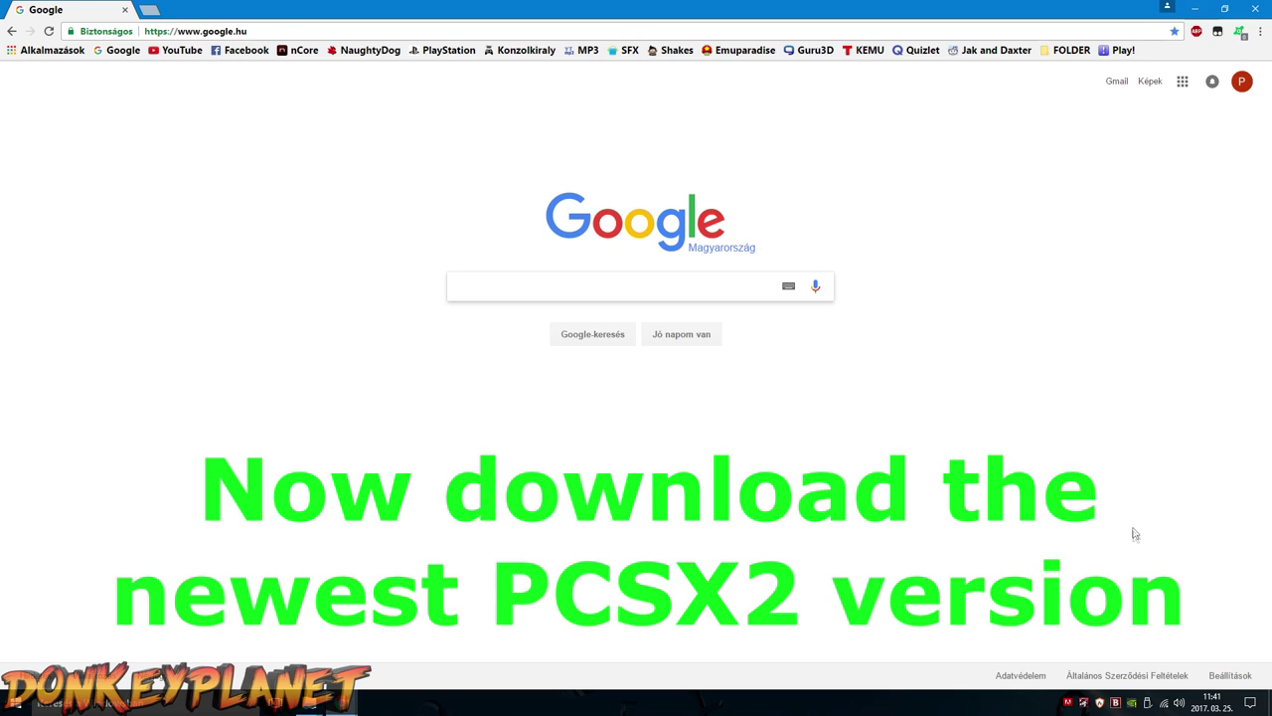
{"action": "type", "text": "pcsx"}
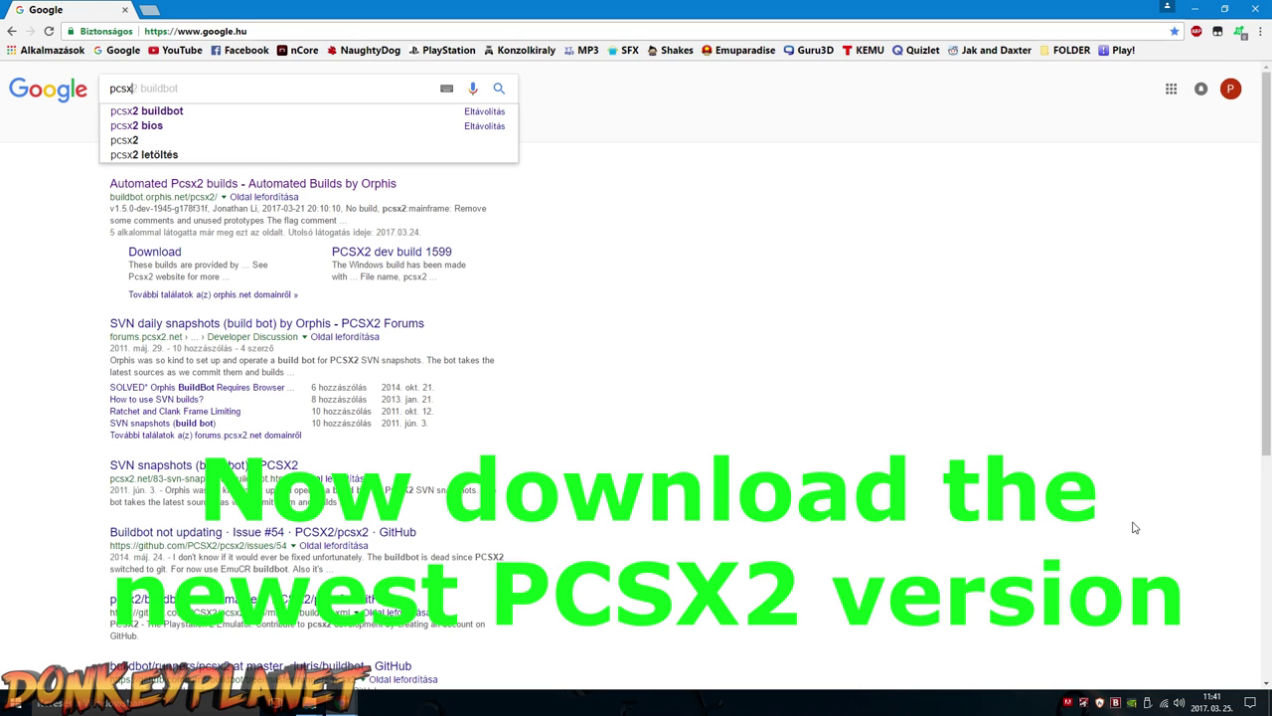
{"action": "key", "text": "Down"}
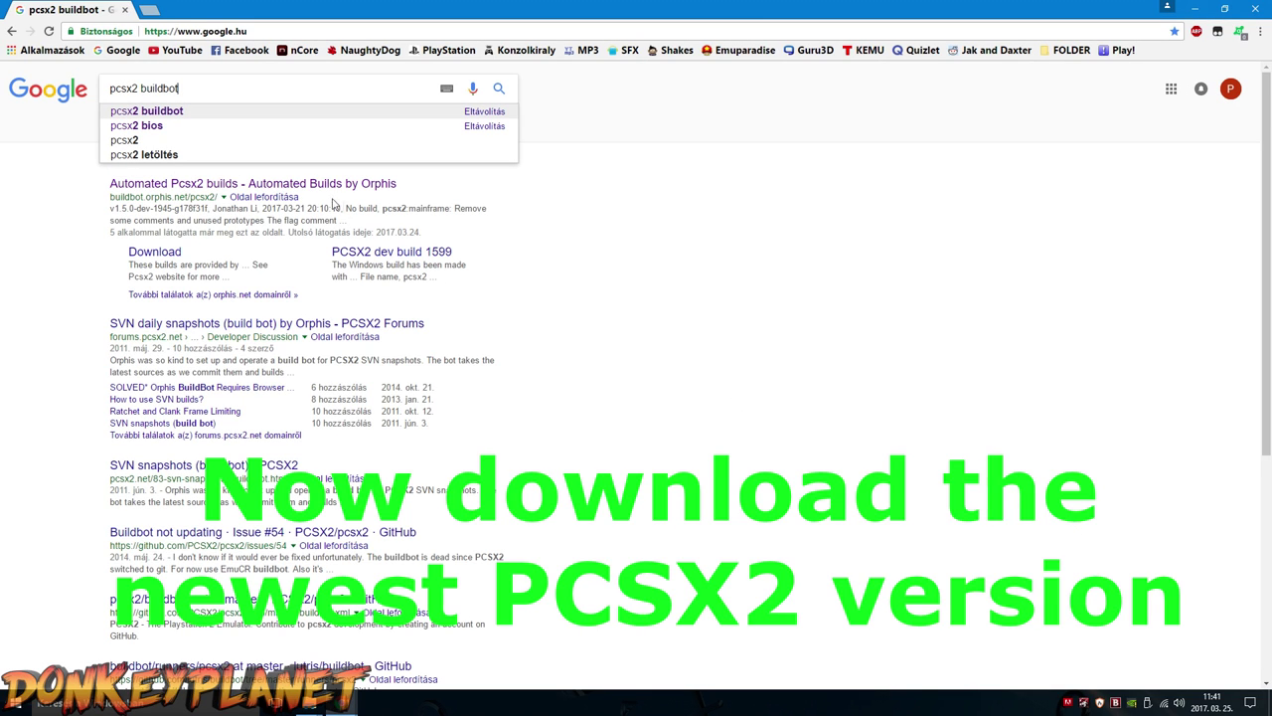
{"action": "left_click_drag", "start_coordinate": [194, 87], "coordinate": [112, 82]}
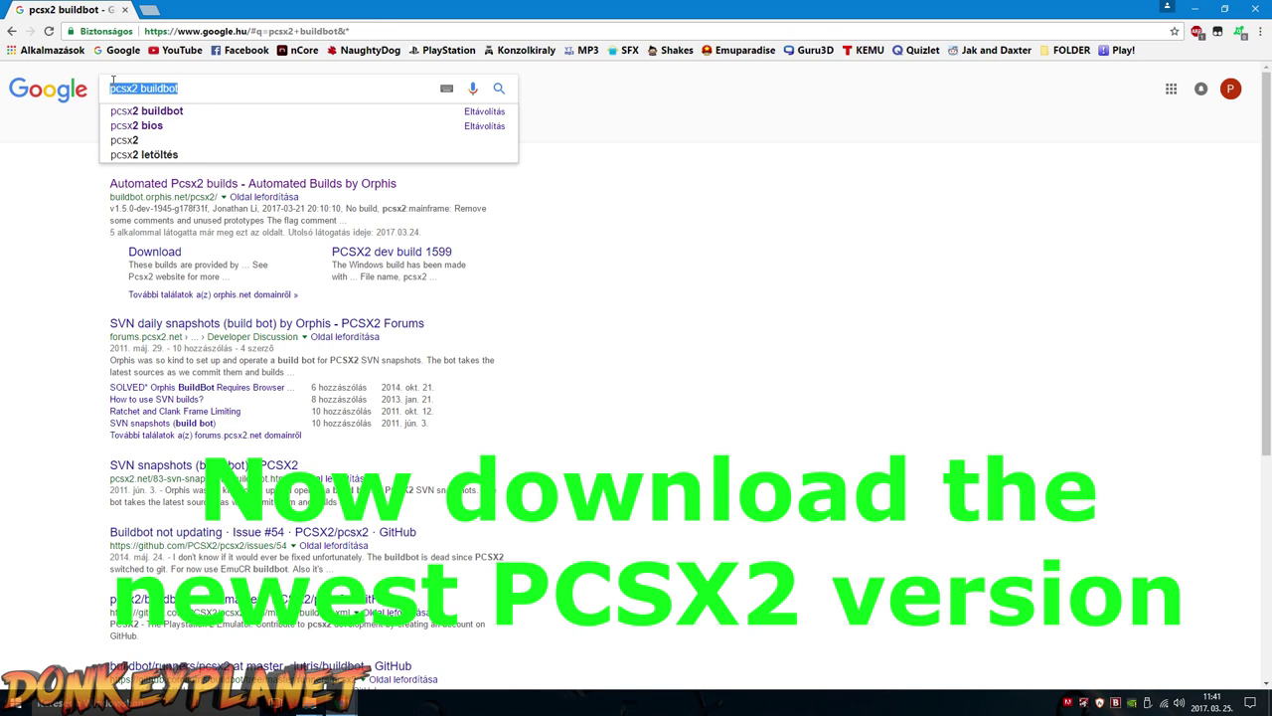
{"action": "left_click", "coordinate": [199, 112]}
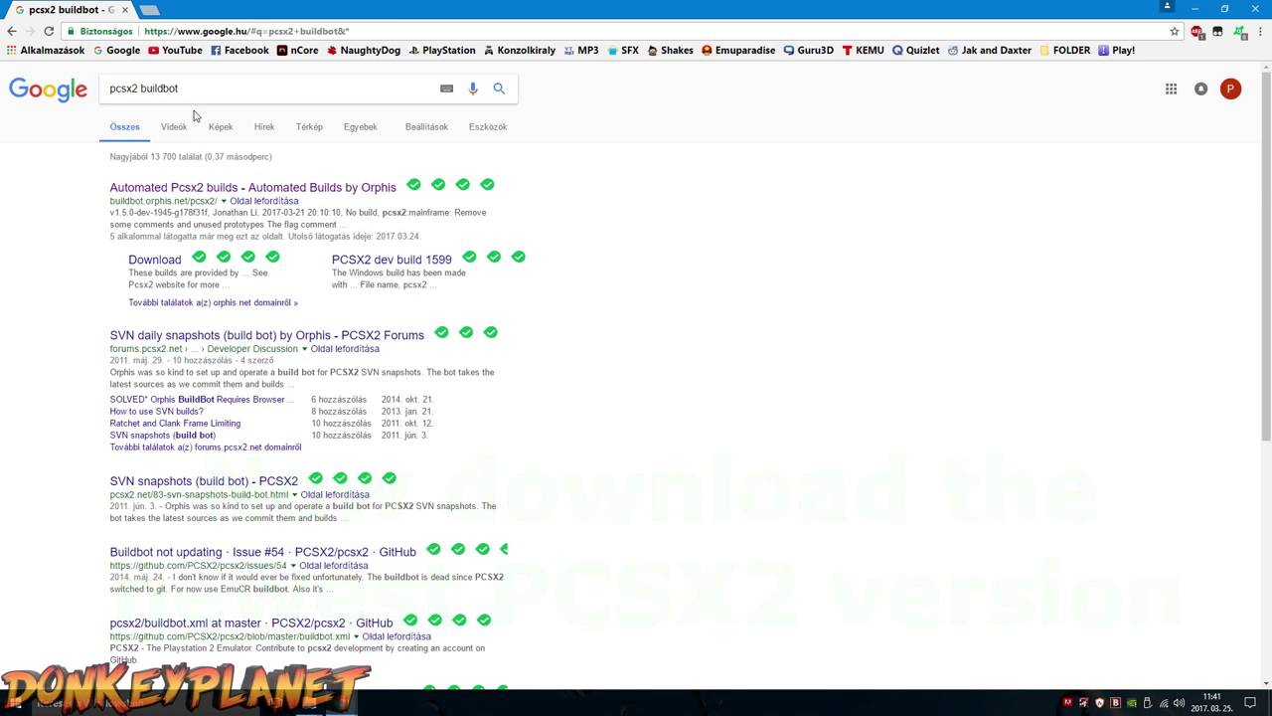
Download the v1.5.0-dev-1952 Windows 32bit build from the Automated Pcsx2 builds page to Letöltések, and return to the desktop.
{"action": "left_click", "coordinate": [326, 189]}
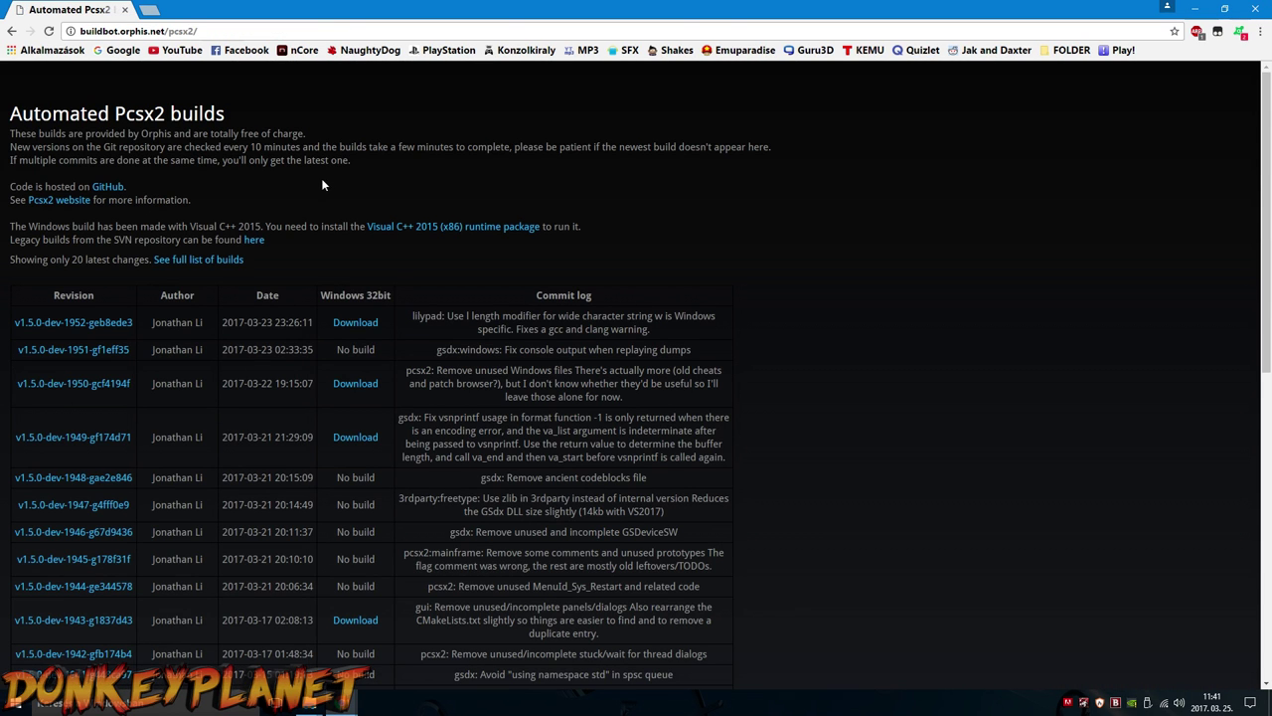
{"action": "left_click", "coordinate": [355, 323]}
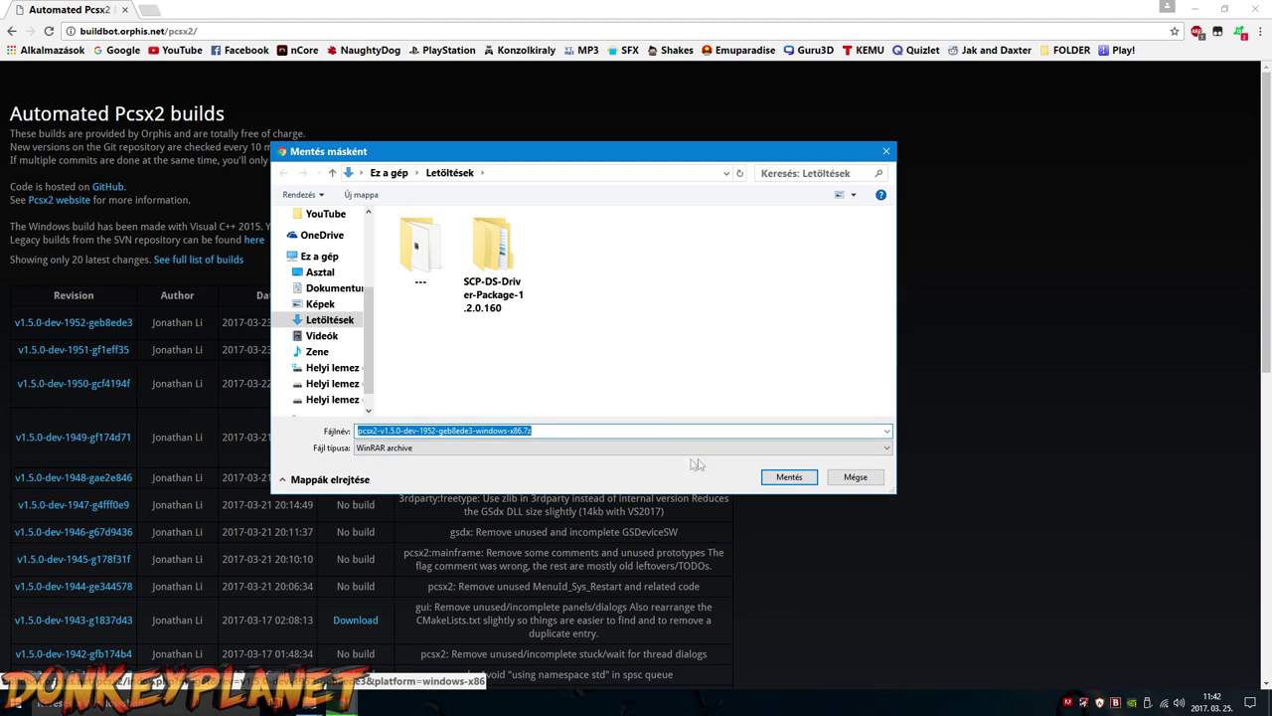
{"action": "left_click", "coordinate": [785, 476]}
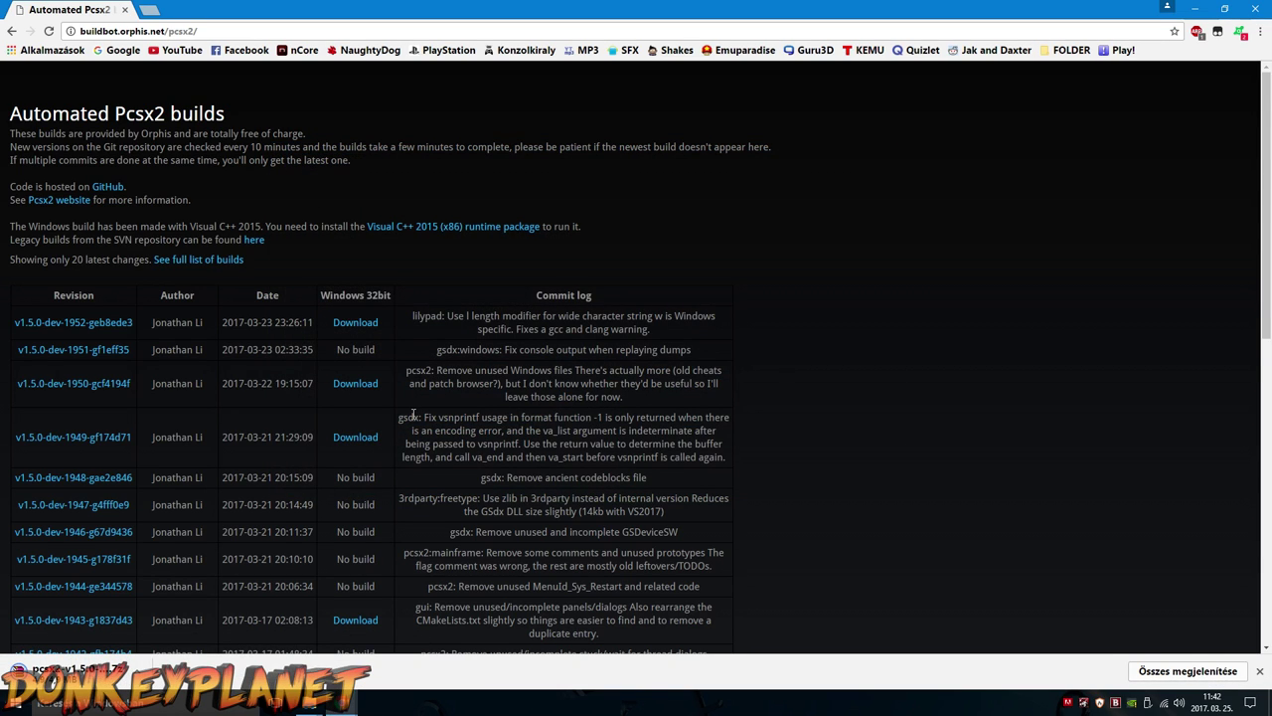
{"action": "left_click", "coordinate": [117, 51]}
{"action": "left_click", "coordinate": [1194, 8]}
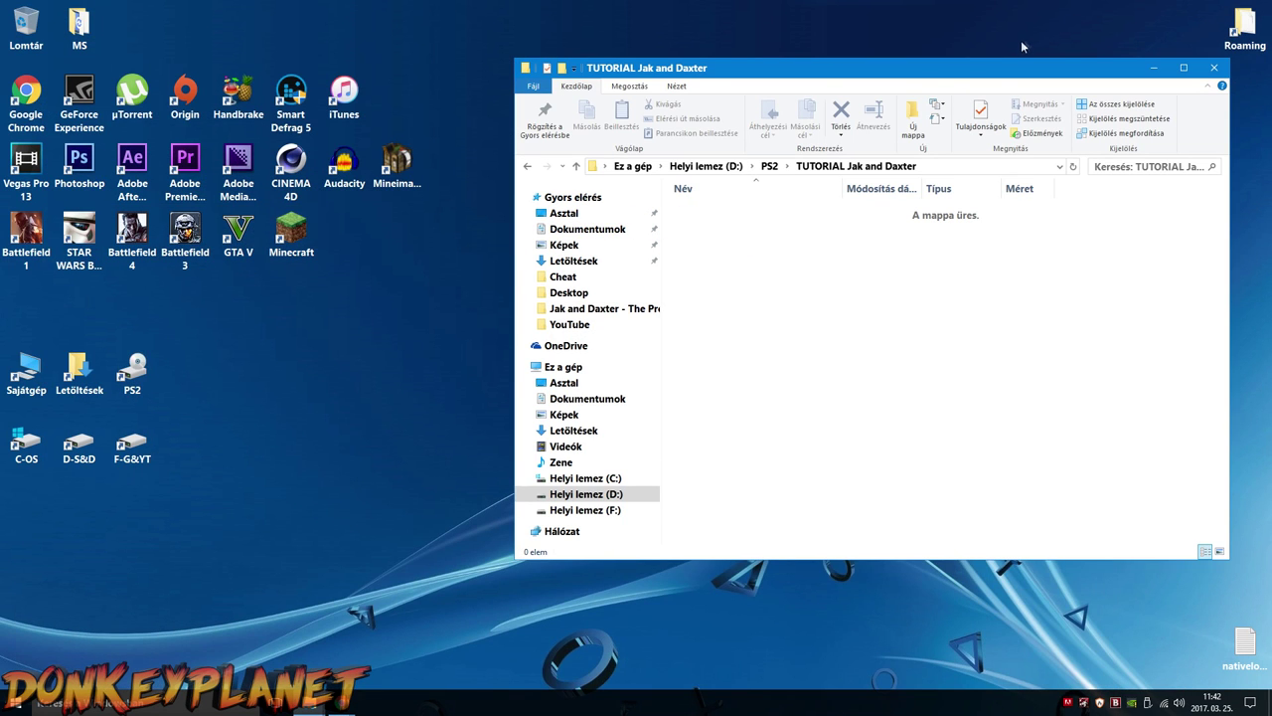
Move the downloaded pcsx2-v1.5.0-dev-1952 archive from Letöltések into the TUTORIAL Jak and Daxter folder and put the Letöltések window away.
{"action": "mouse_move", "coordinate": [313, 703]}
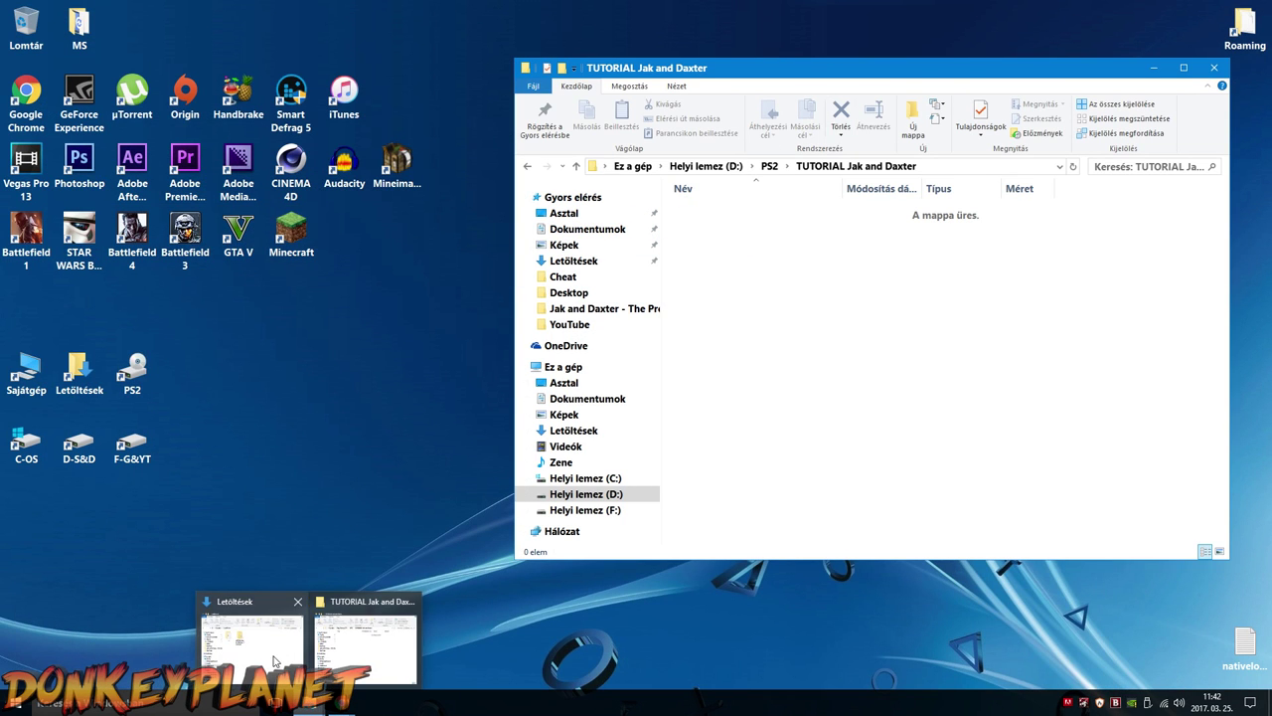
{"action": "left_click", "coordinate": [248, 632]}
{"action": "left_click_drag", "start_coordinate": [906, 87], "coordinate": [370, 64]}
{"action": "left_click", "coordinate": [187, 212]}
{"action": "left_click_drag", "start_coordinate": [187, 212], "coordinate": [867, 285]}
{"action": "left_click", "coordinate": [483, 68]}
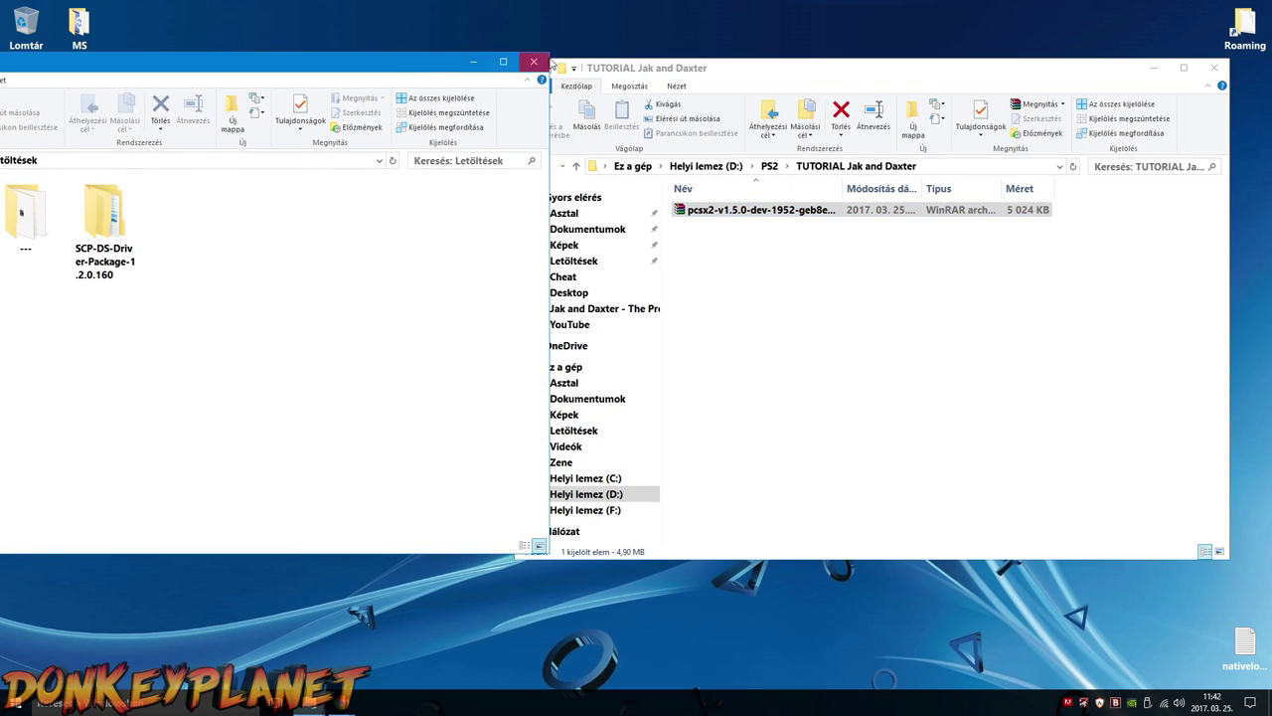
Extract the PCSX2 archive in the tutorial folder and launch pcsx2.exe from the extracted folder.
{"action": "right_click", "coordinate": [681, 215]}
{"action": "left_click", "coordinate": [740, 269]}
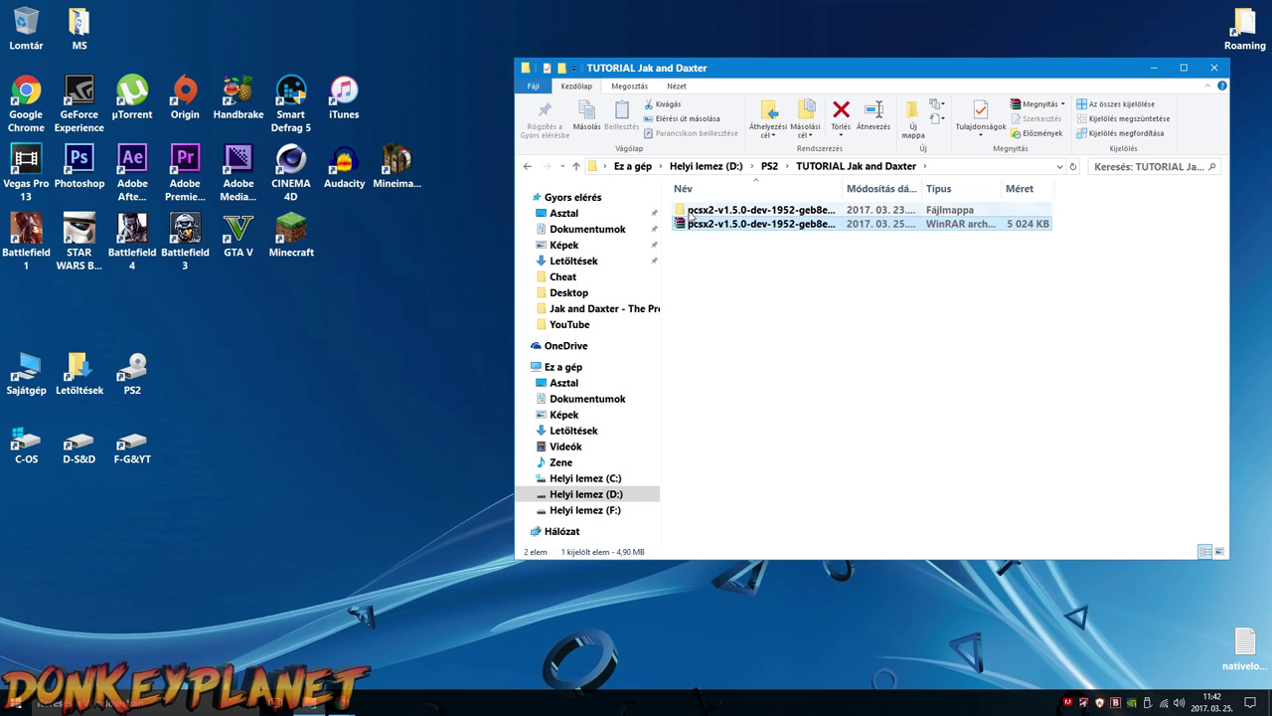
{"action": "double_click", "coordinate": [684, 211]}
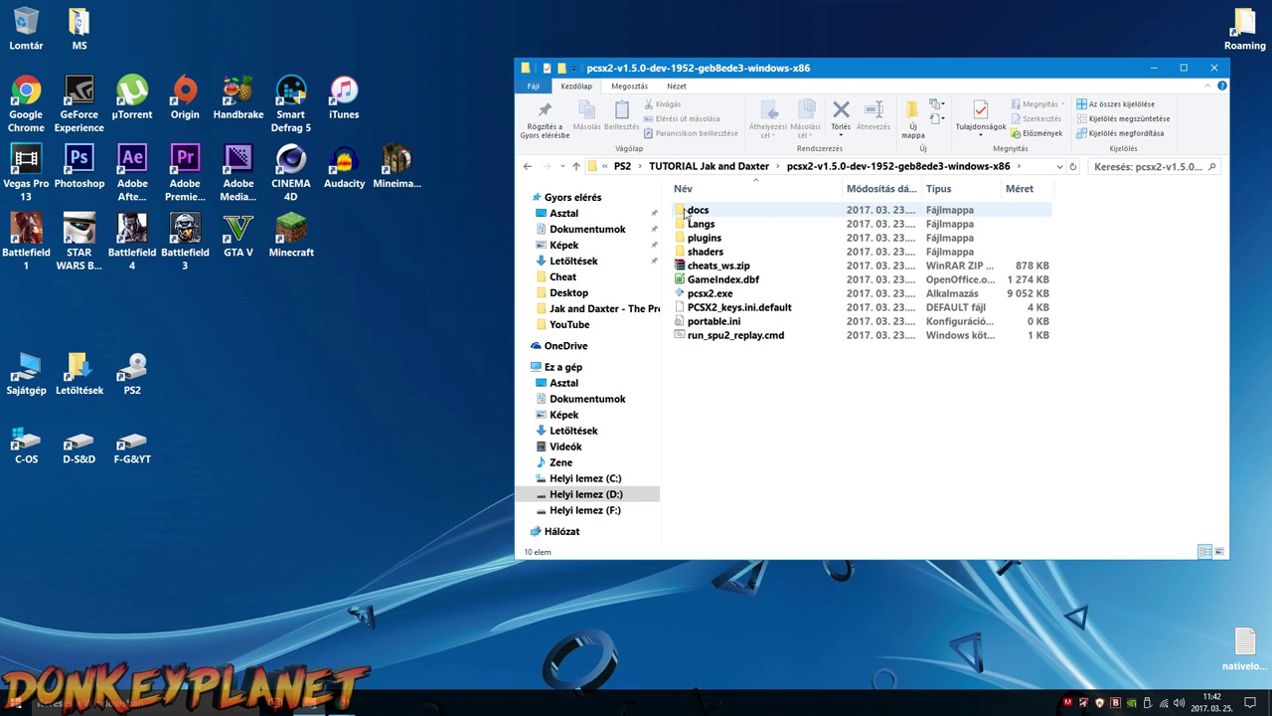
{"action": "double_click", "coordinate": [682, 294]}
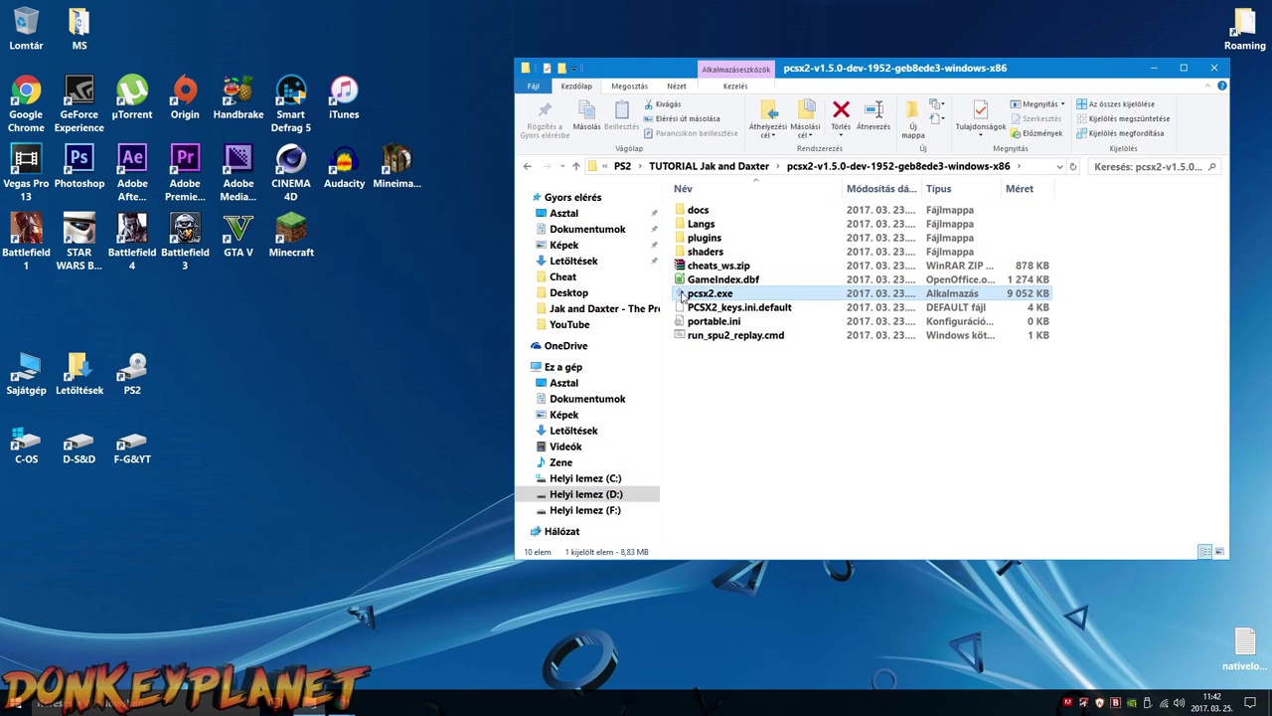
Apply English (U.S.) as the PCSX2 setup language and minimize the Explorer window behind the wizard.
{"action": "left_click", "coordinate": [632, 208]}
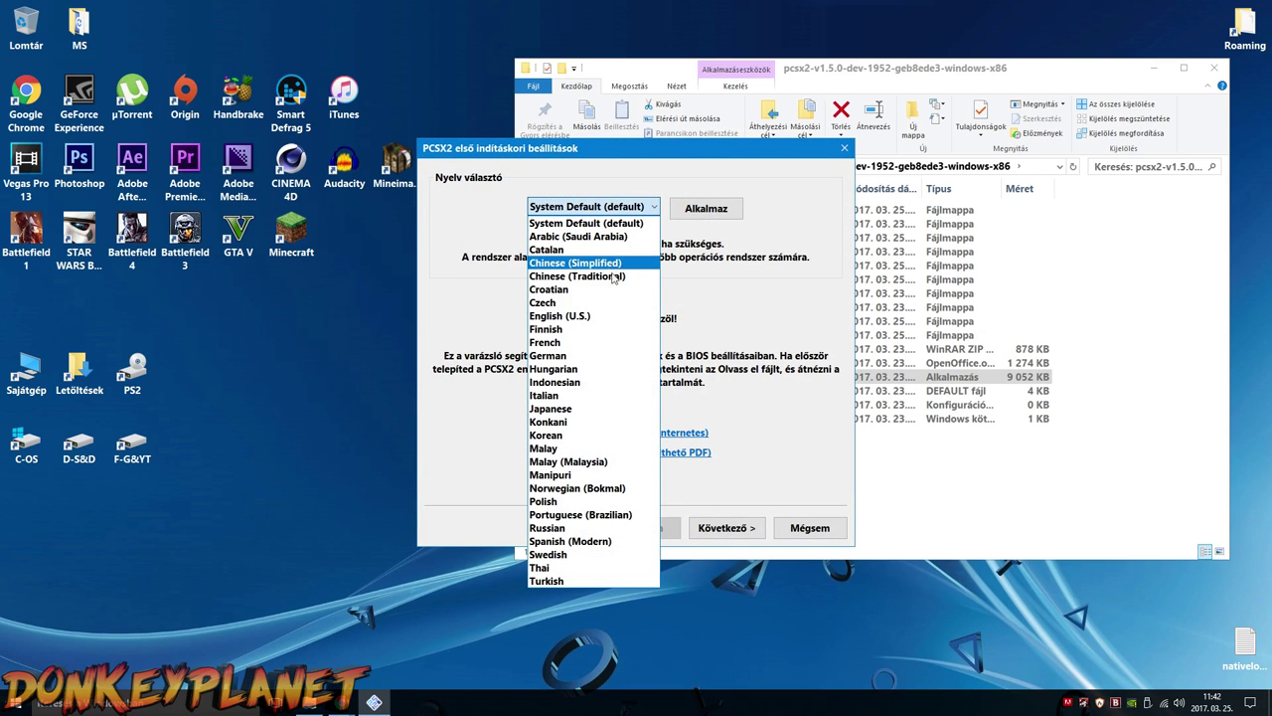
{"action": "left_click", "coordinate": [560, 315]}
{"action": "left_click", "coordinate": [708, 209]}
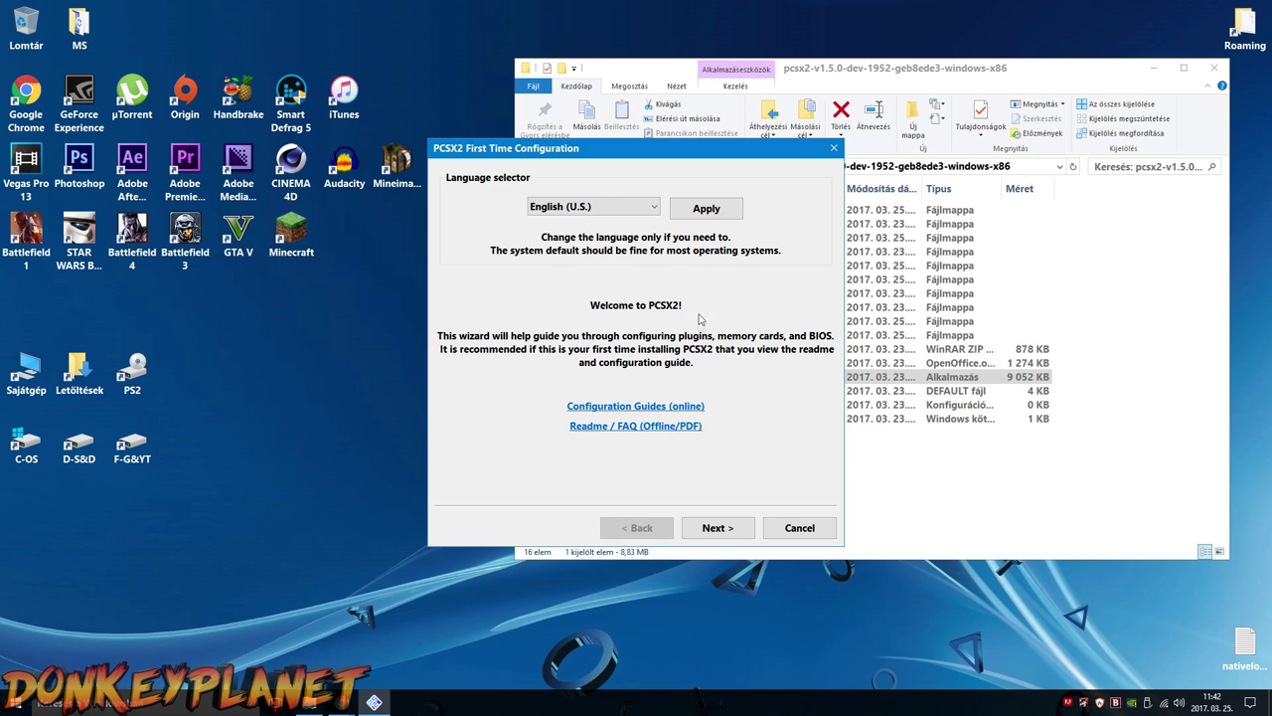
{"action": "left_click", "coordinate": [1153, 67]}
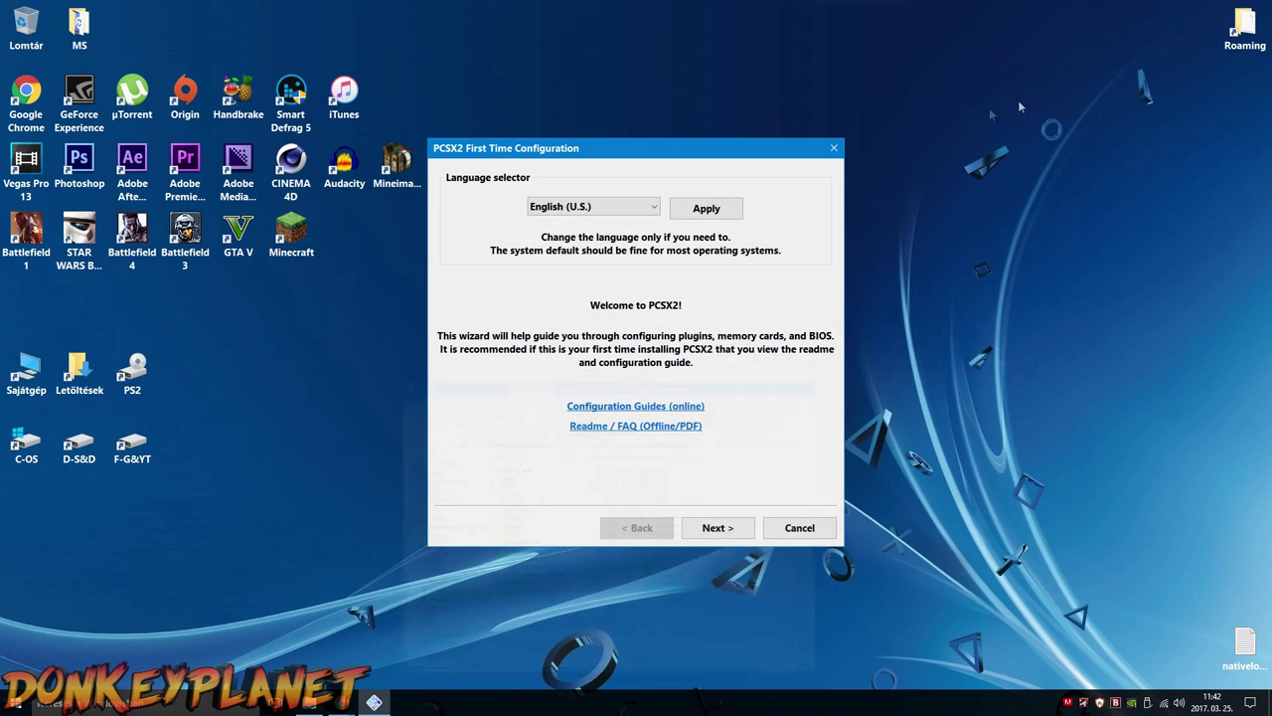
Advance the First Time Configuration wizard past the plugins, keeping their defaults, to the BIOS selection page and move the wizard aside.
{"action": "left_click", "coordinate": [714, 527]}
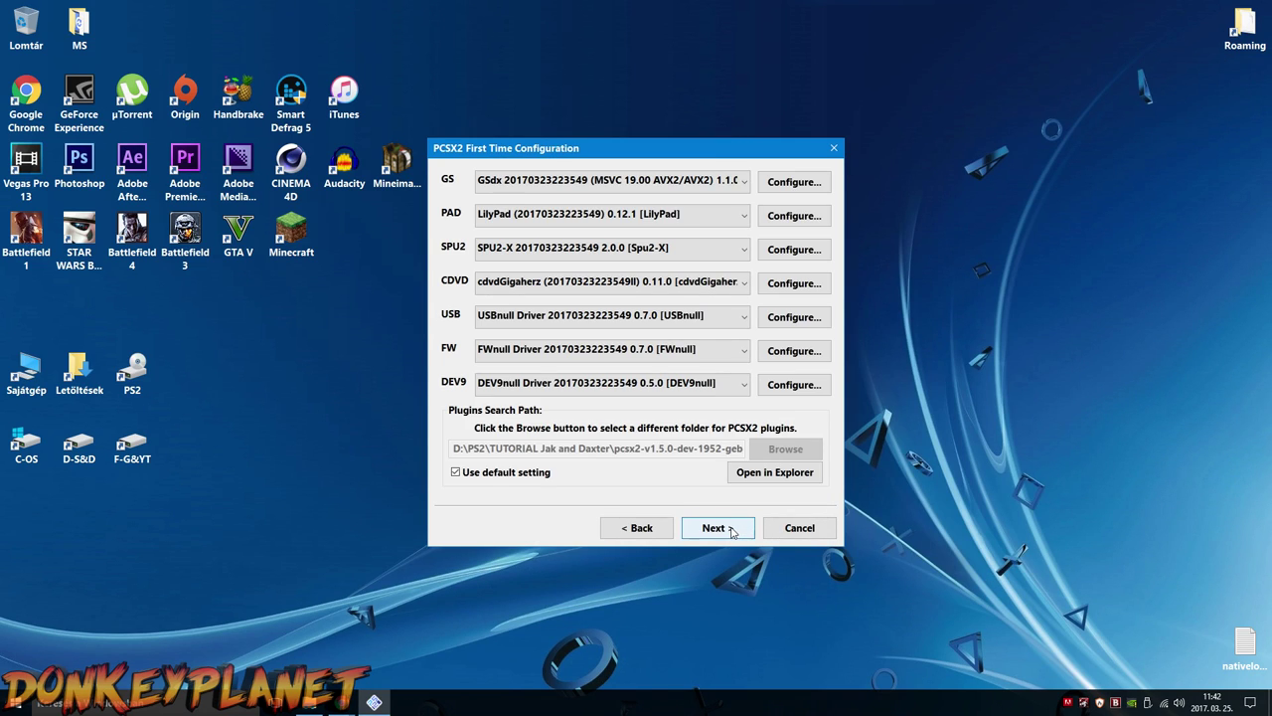
{"action": "left_click", "coordinate": [732, 530]}
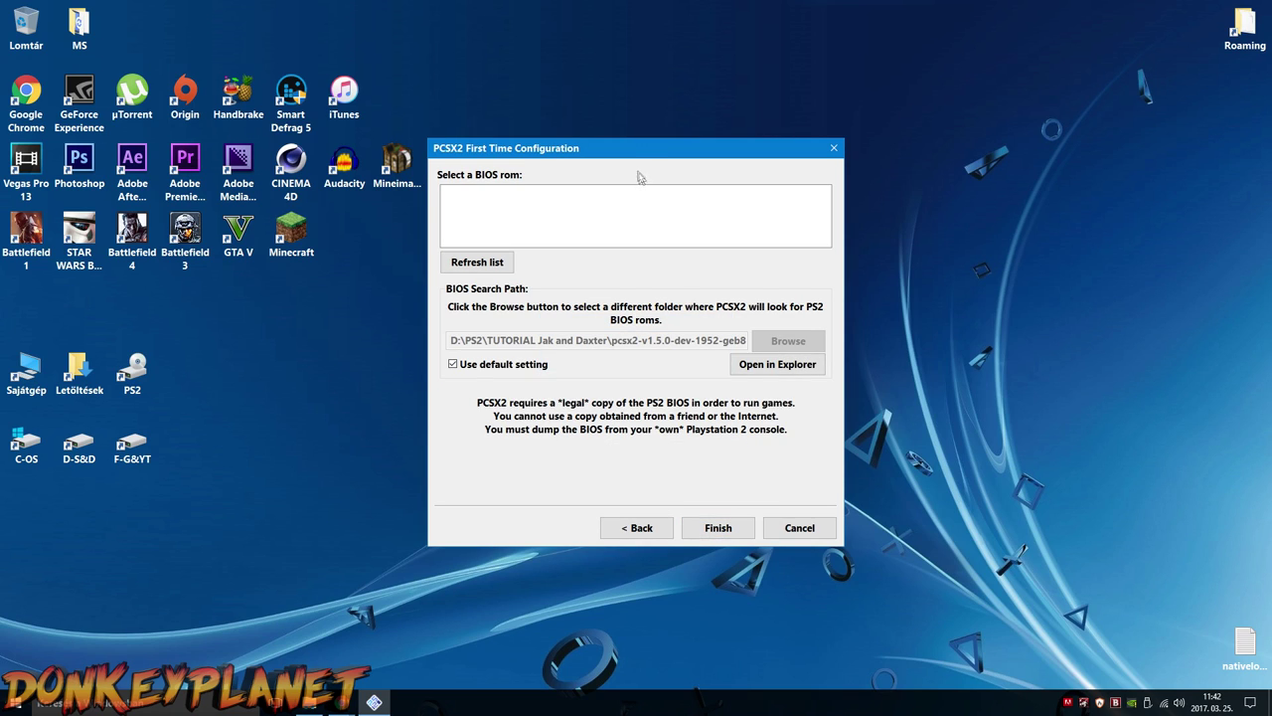
{"action": "left_click_drag", "start_coordinate": [630, 155], "coordinate": [820, 133]}
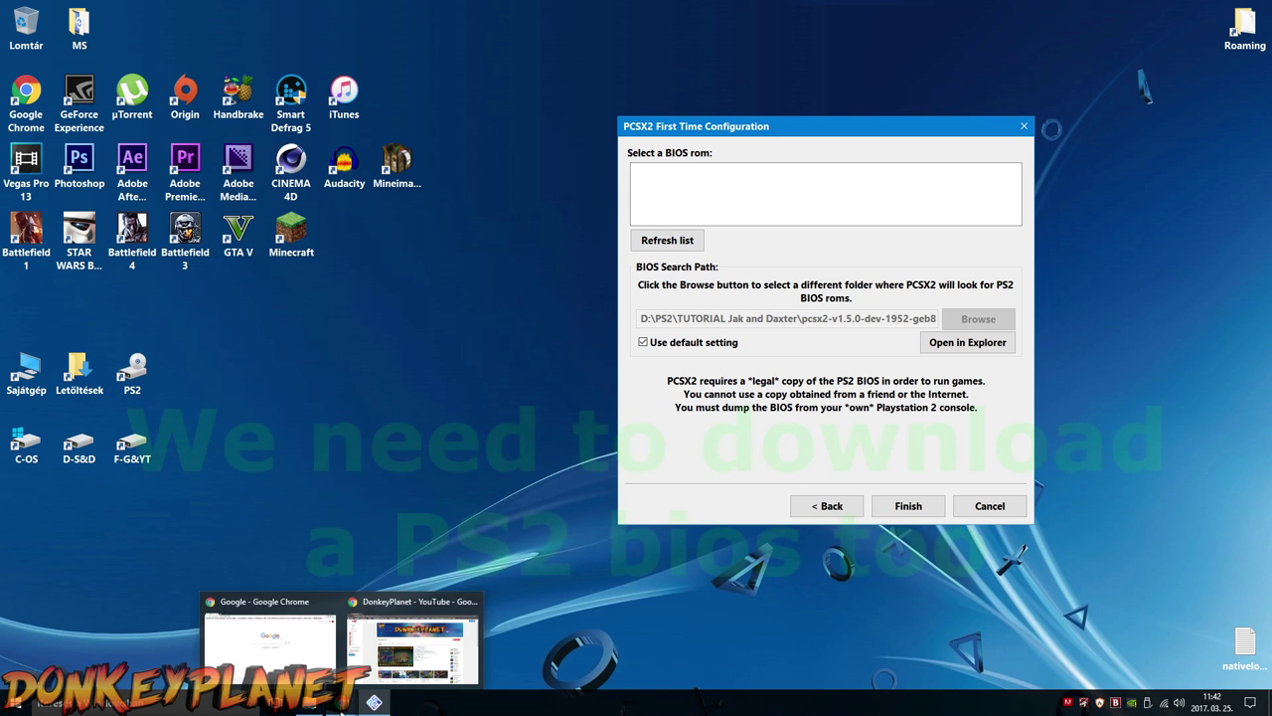
Switch to Google Chrome and search Google for "pcsx2 bios".
{"action": "left_click", "coordinate": [307, 649]}
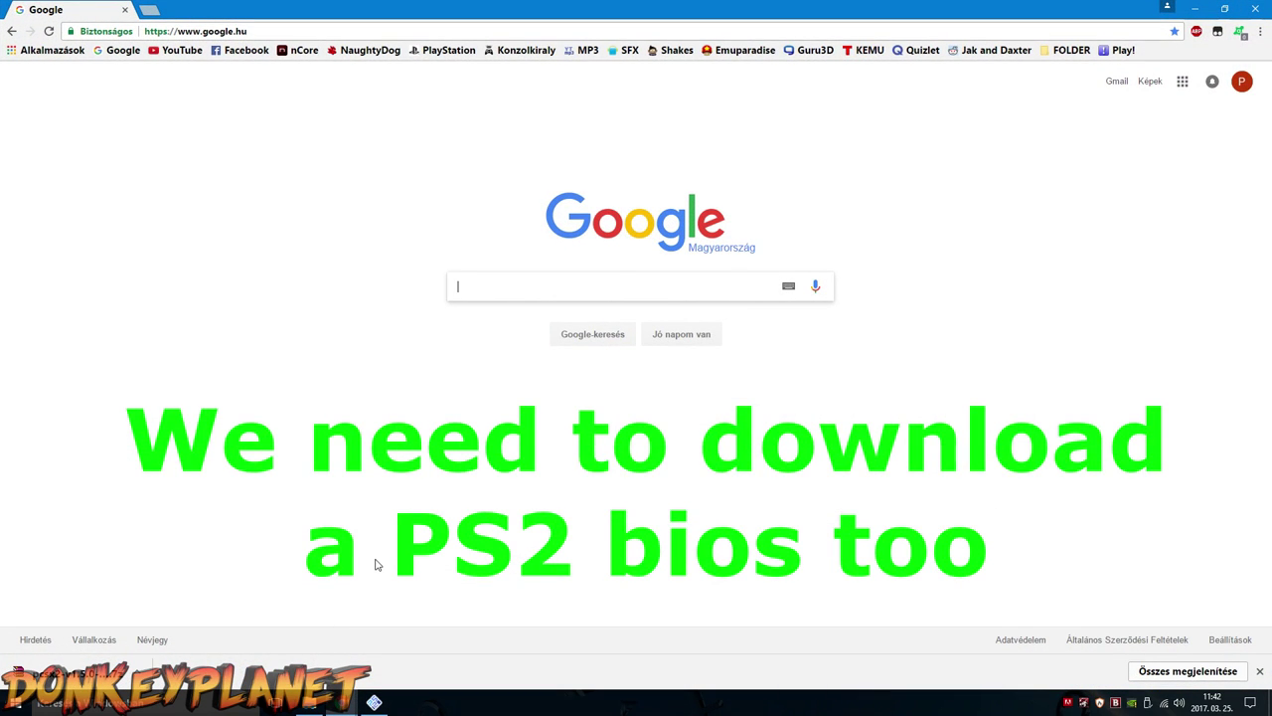
{"action": "type", "text": "pcs"}
{"action": "key", "text": "Down"}
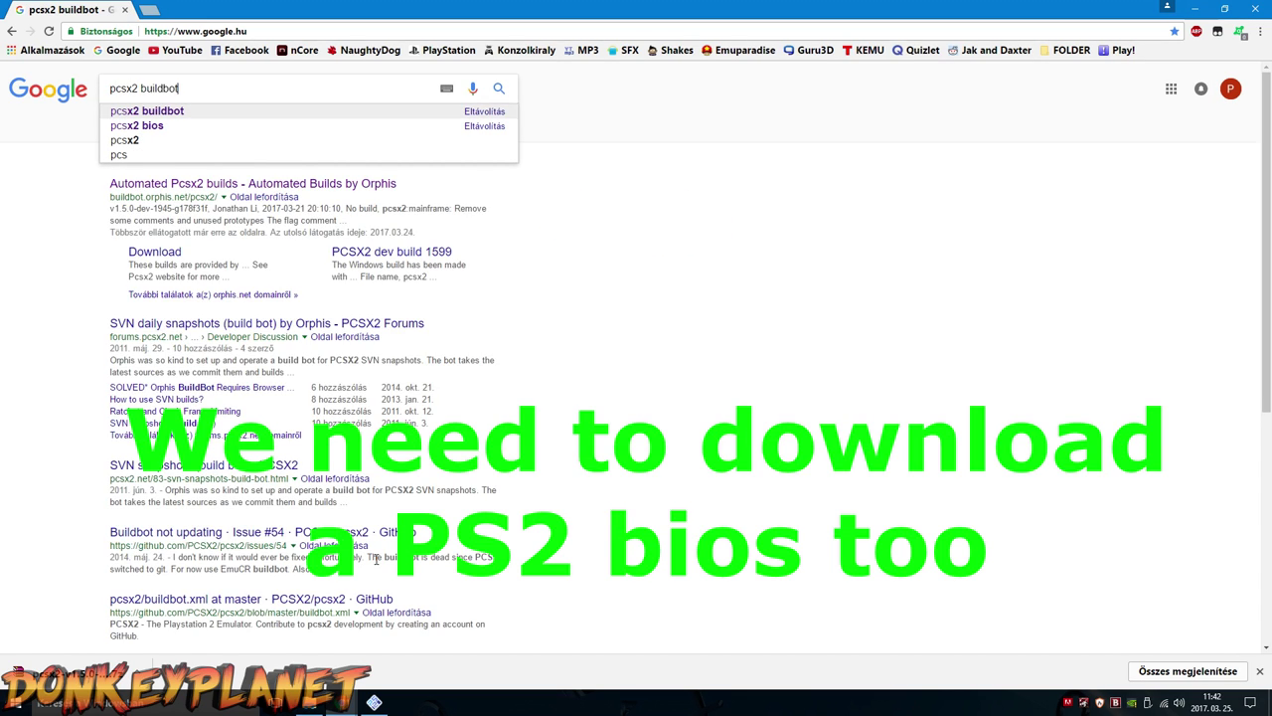
{"action": "key", "text": "Down"}
{"action": "mouse_move", "coordinate": [161, 89]}
{"action": "left_mouse_down"}
{"action": "mouse_move", "coordinate": [104, 89]}
{"action": "mouse_move", "coordinate": [147, 89]}
{"action": "left_mouse_up"}
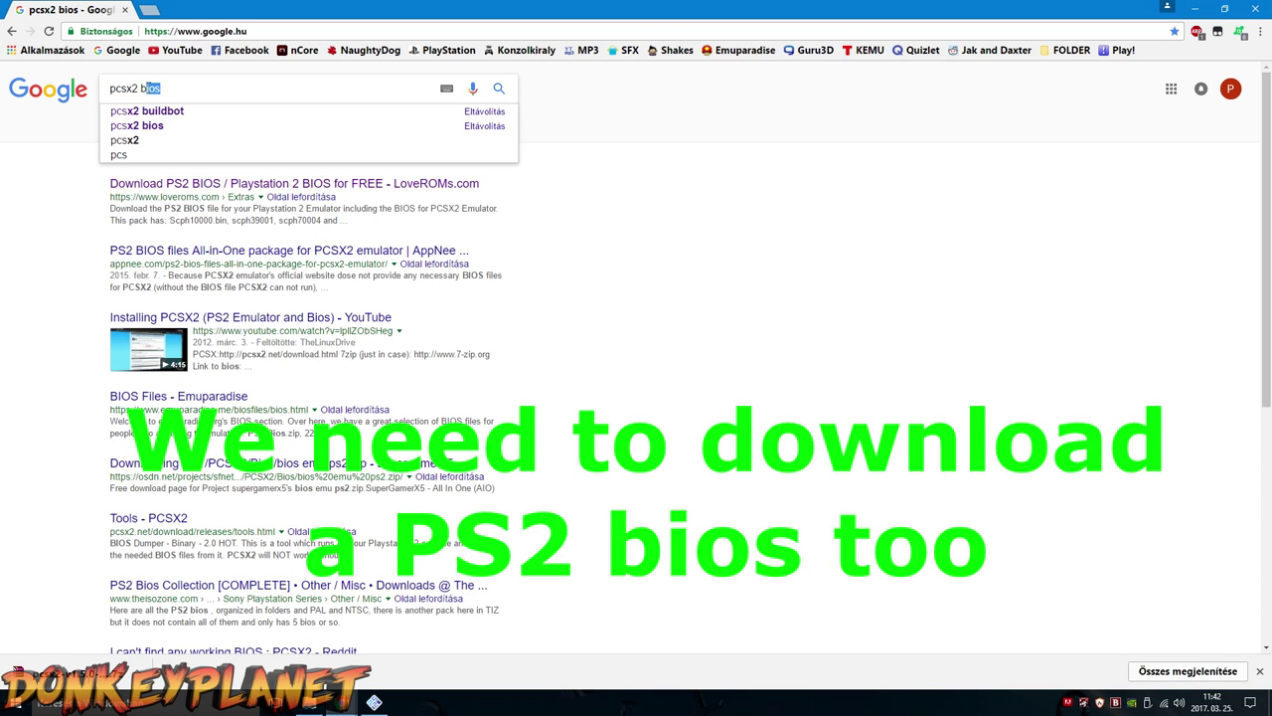
Download ps2_bios.zip from the LoveROMs PS2 BIOS page to Letöltések, and return to the desktop.
{"action": "left_click", "coordinate": [254, 186]}
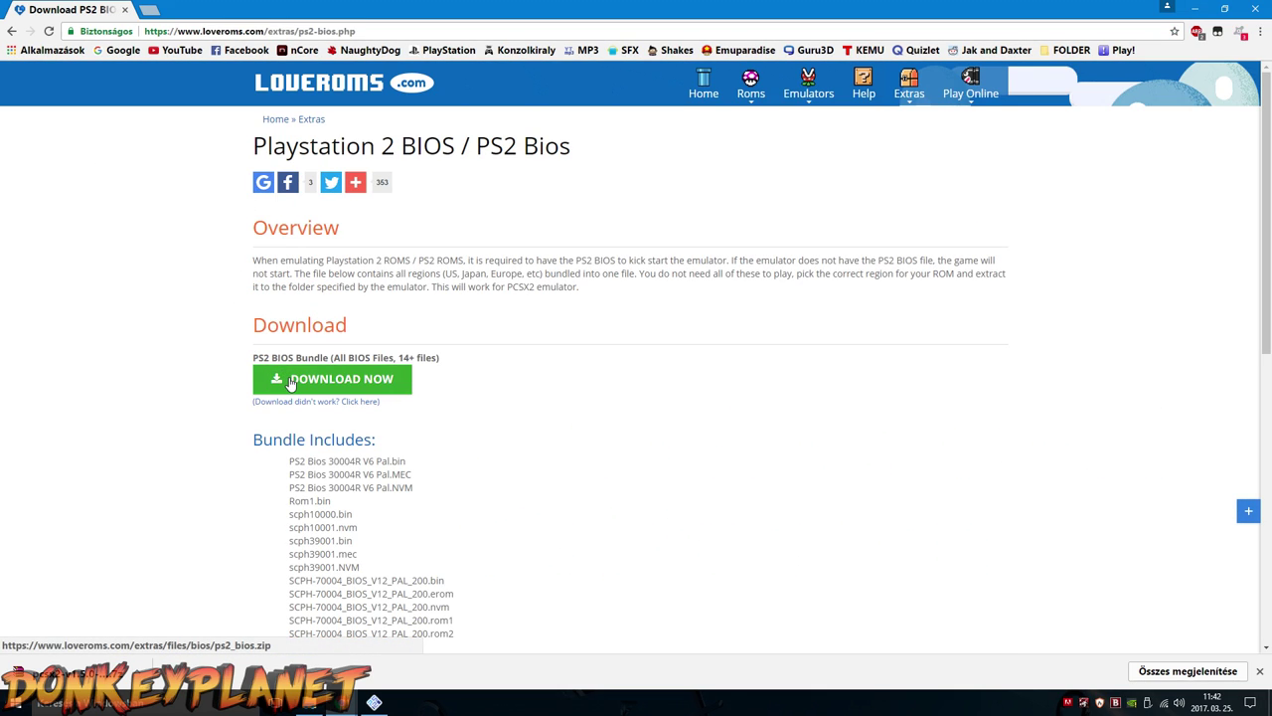
{"action": "left_click", "coordinate": [290, 383]}
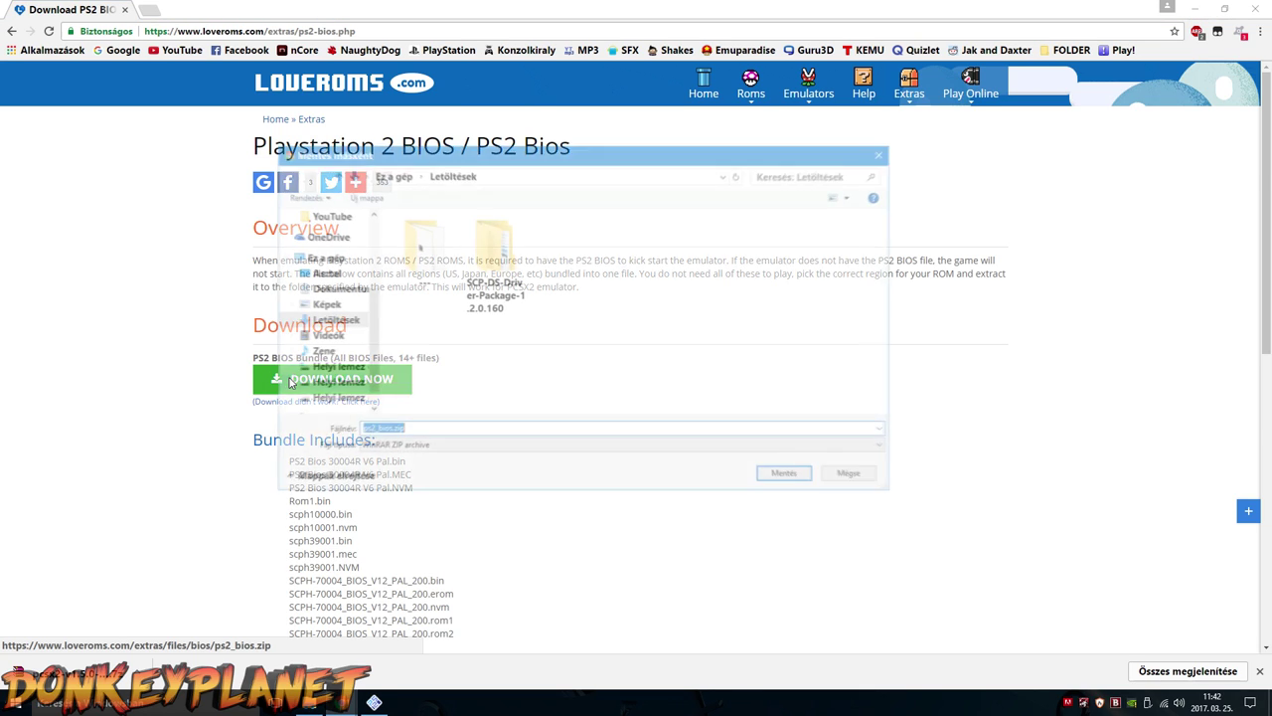
{"action": "left_click", "coordinate": [795, 477]}
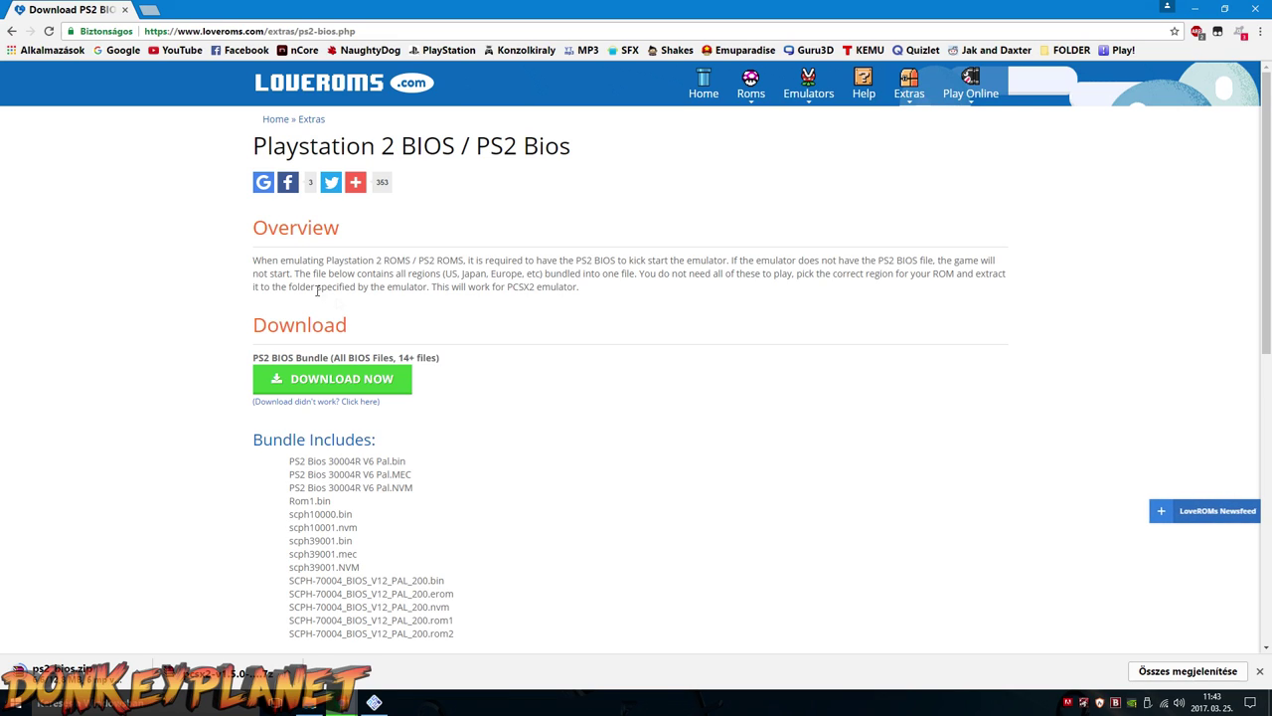
{"action": "left_click", "coordinate": [120, 49]}
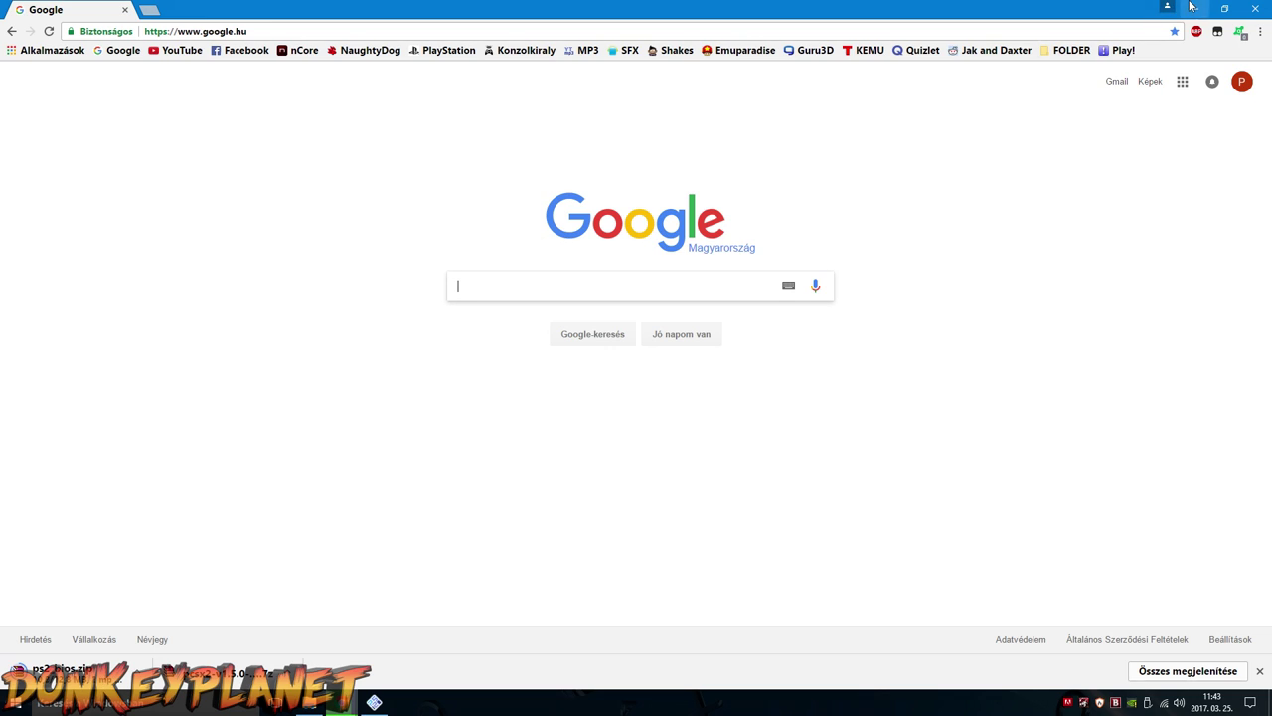
{"action": "left_click", "coordinate": [1195, 8]}
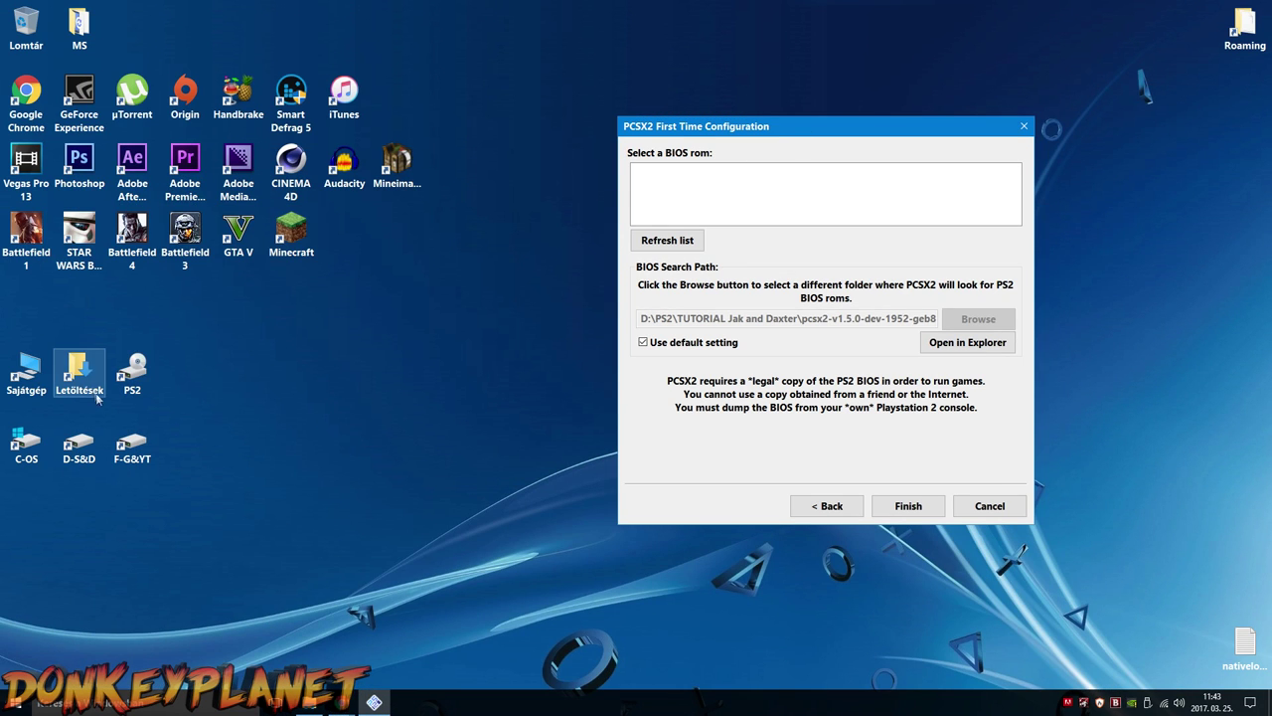
Move ps2_bios.zip from Letöltések into the bios folder of pcsx2-v1.5.0-dev-1952-geb8ede3-windows-x86.
{"action": "double_click", "coordinate": [78, 369]}
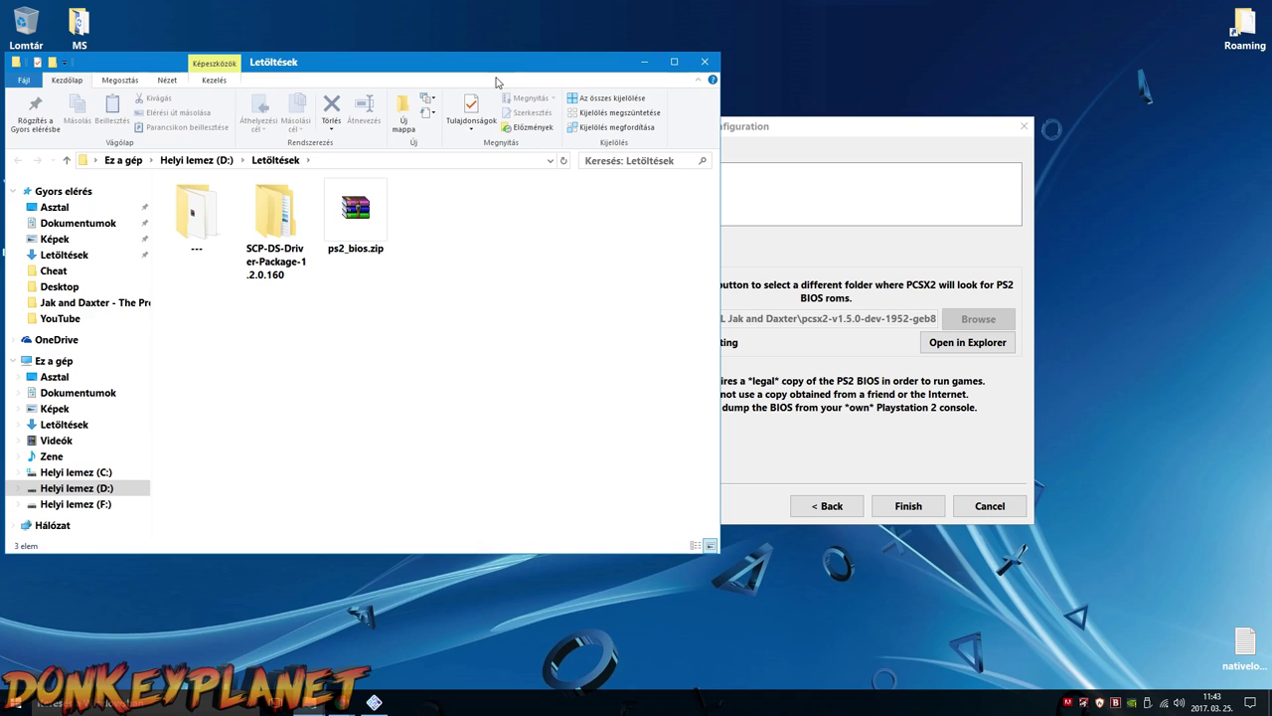
{"action": "left_click_drag", "start_coordinate": [509, 67], "coordinate": [397, 68]}
{"action": "mouse_move", "coordinate": [315, 709]}
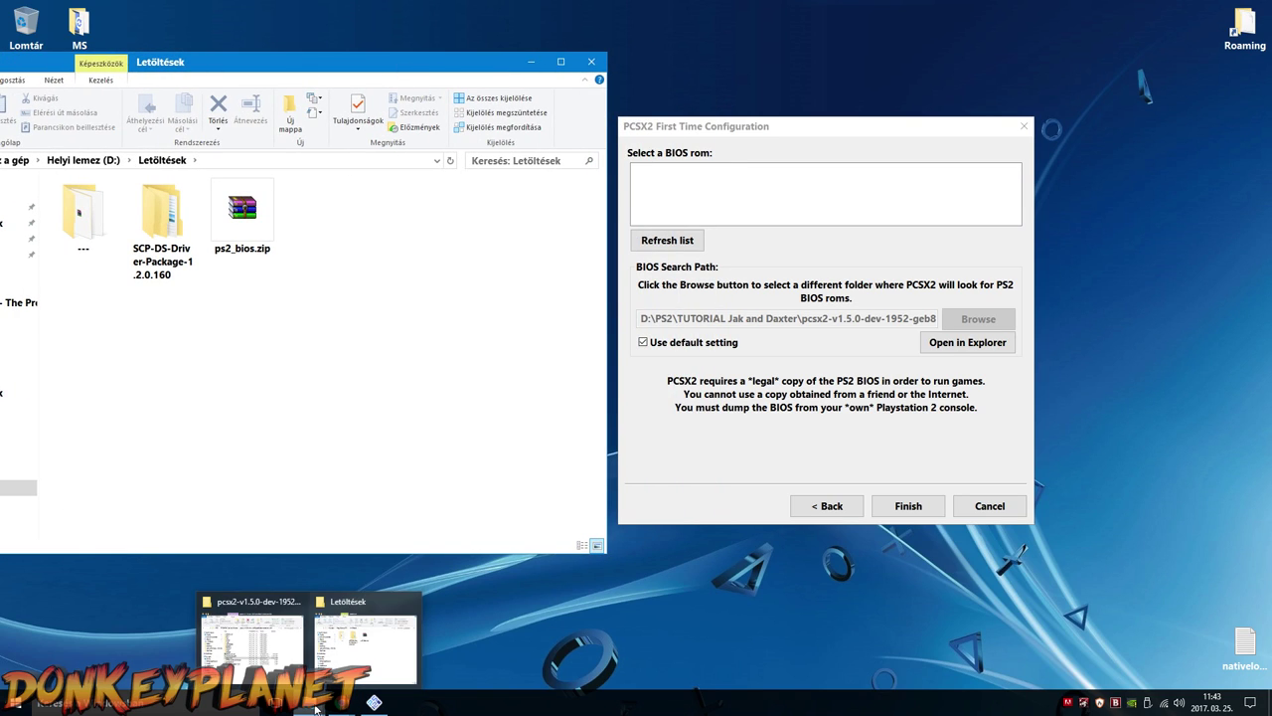
{"action": "left_click", "coordinate": [283, 636]}
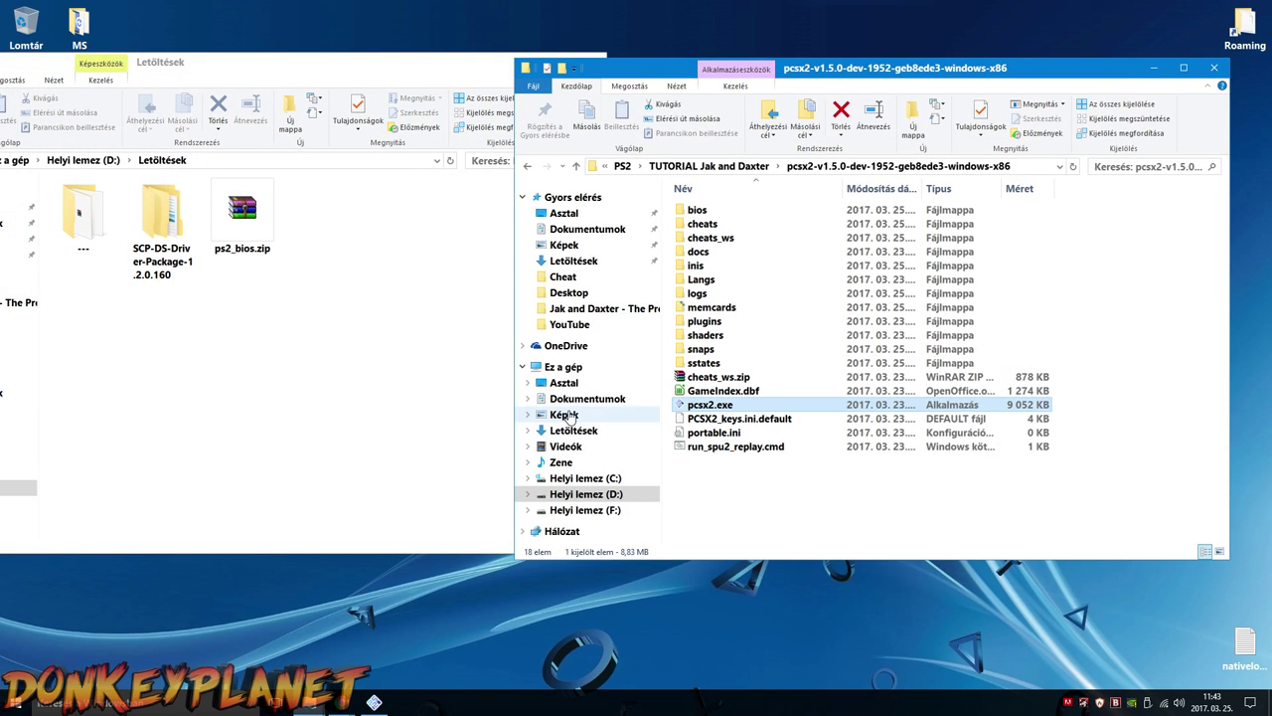
{"action": "double_click", "coordinate": [689, 211]}
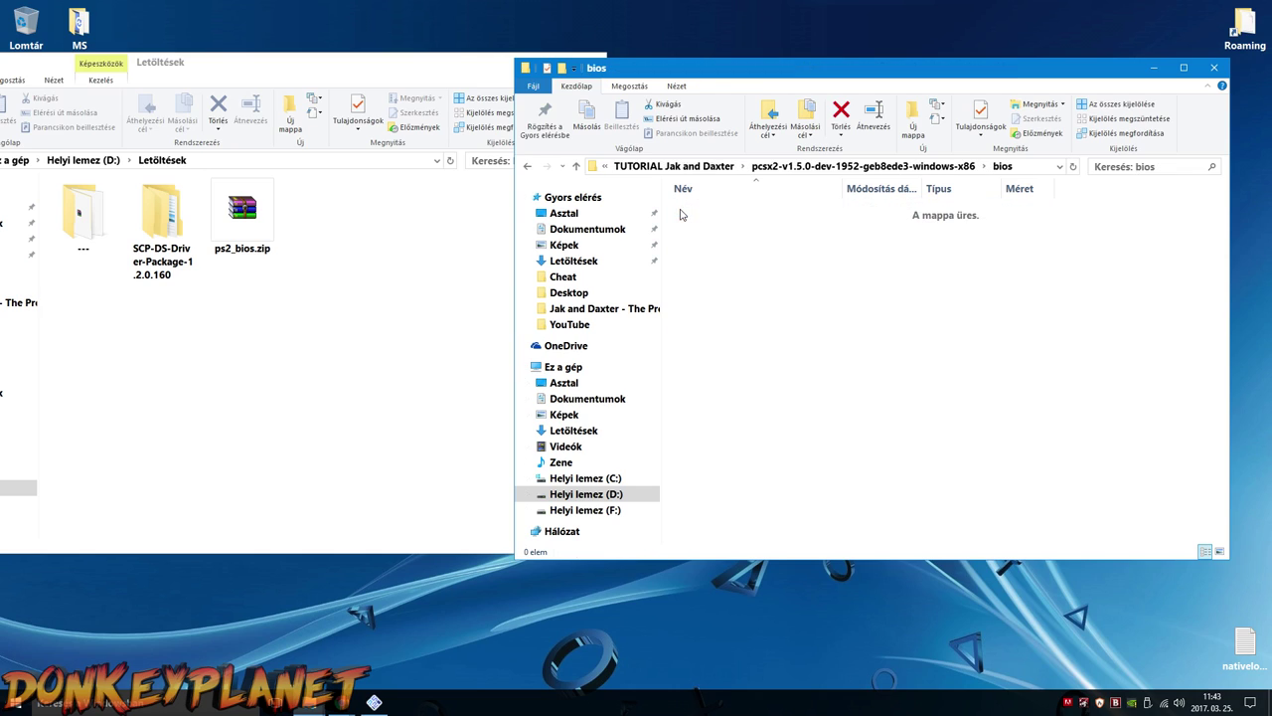
{"action": "left_click_drag", "start_coordinate": [243, 217], "coordinate": [850, 310]}
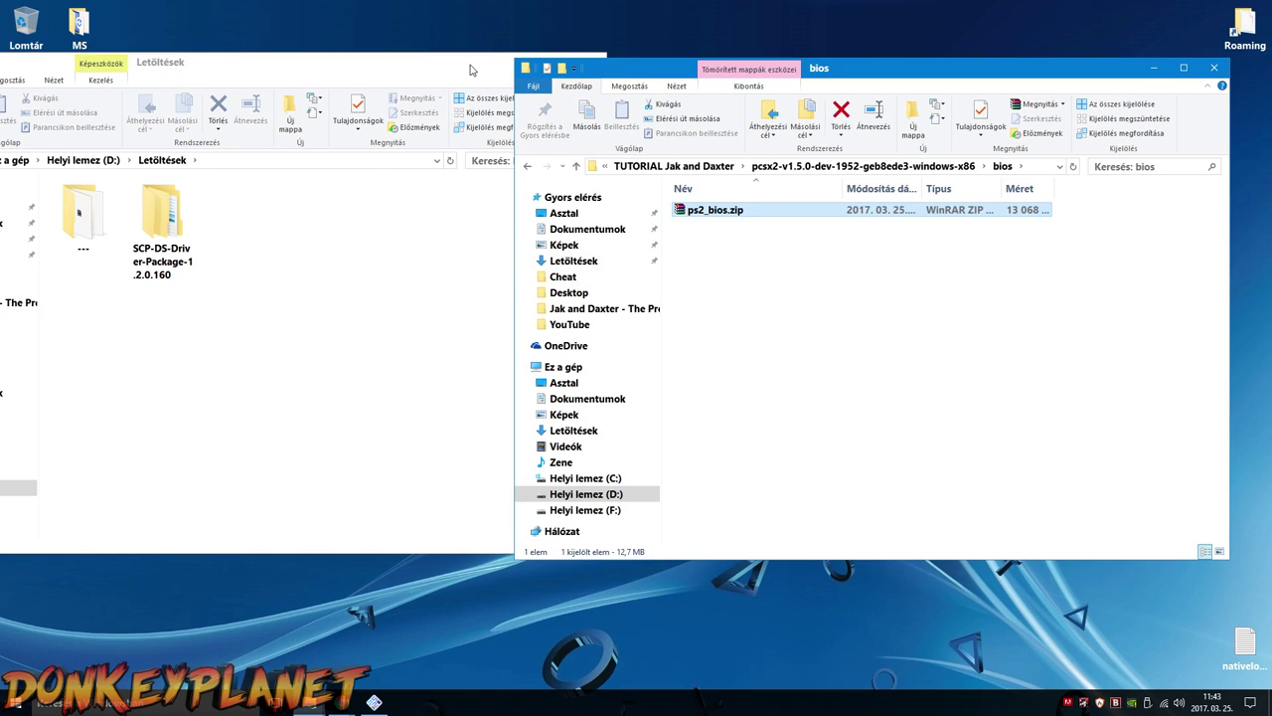
Extract ps2_bios.zip directly into the bios folder, delete the archive, and minimize the Explorer window.
{"action": "left_click_drag", "start_coordinate": [815, 68], "coordinate": [820, 69]}
{"action": "left_click_drag", "start_coordinate": [912, 78], "coordinate": [755, 82]}
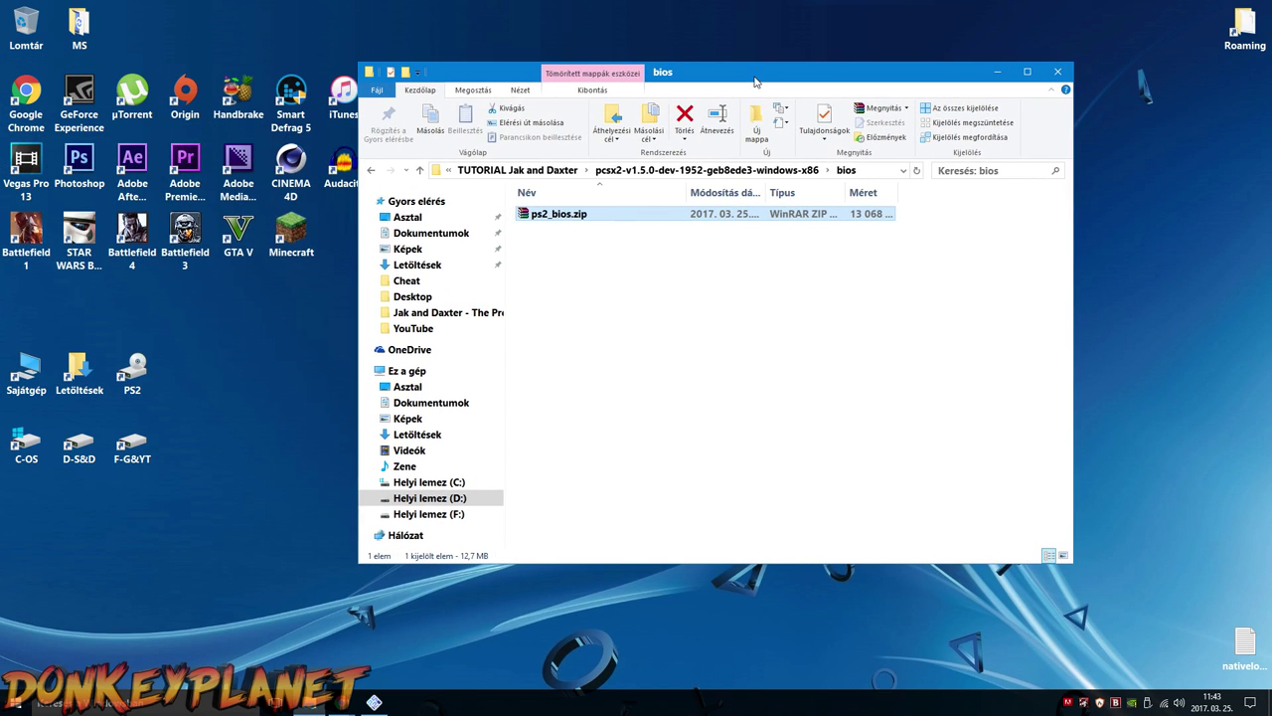
{"action": "right_click", "coordinate": [526, 213]}
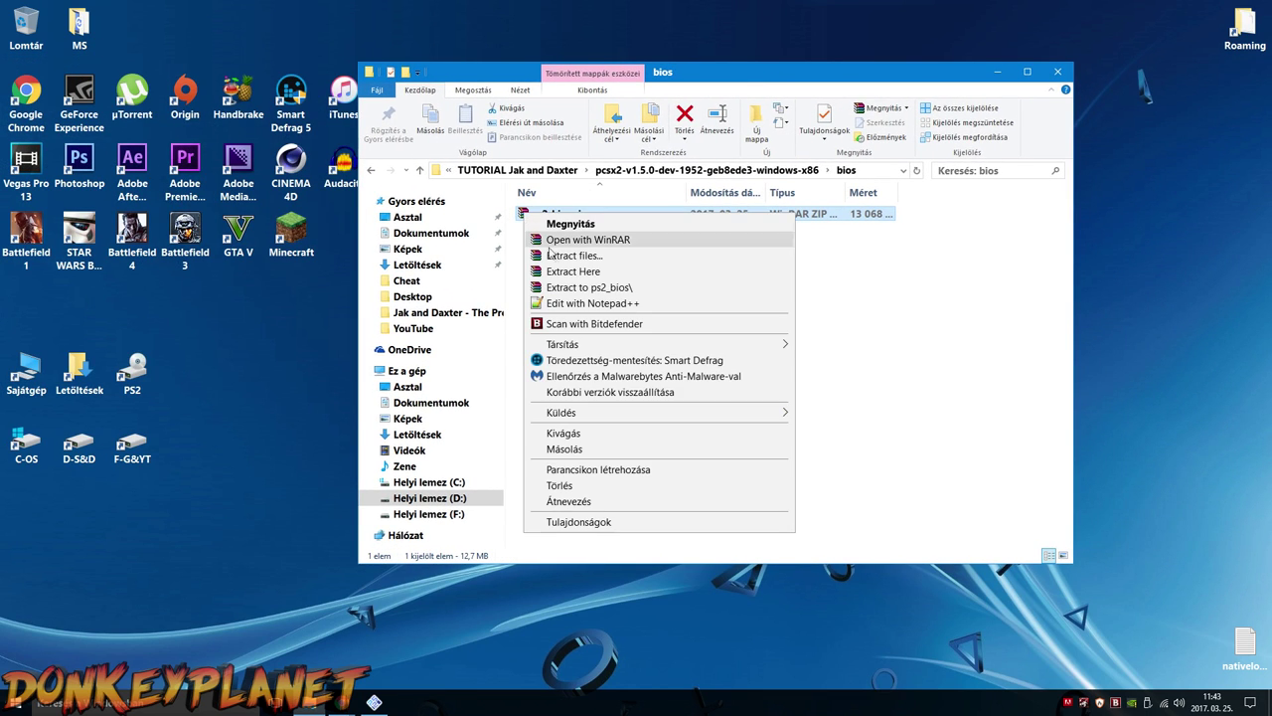
{"action": "left_click", "coordinate": [579, 272]}
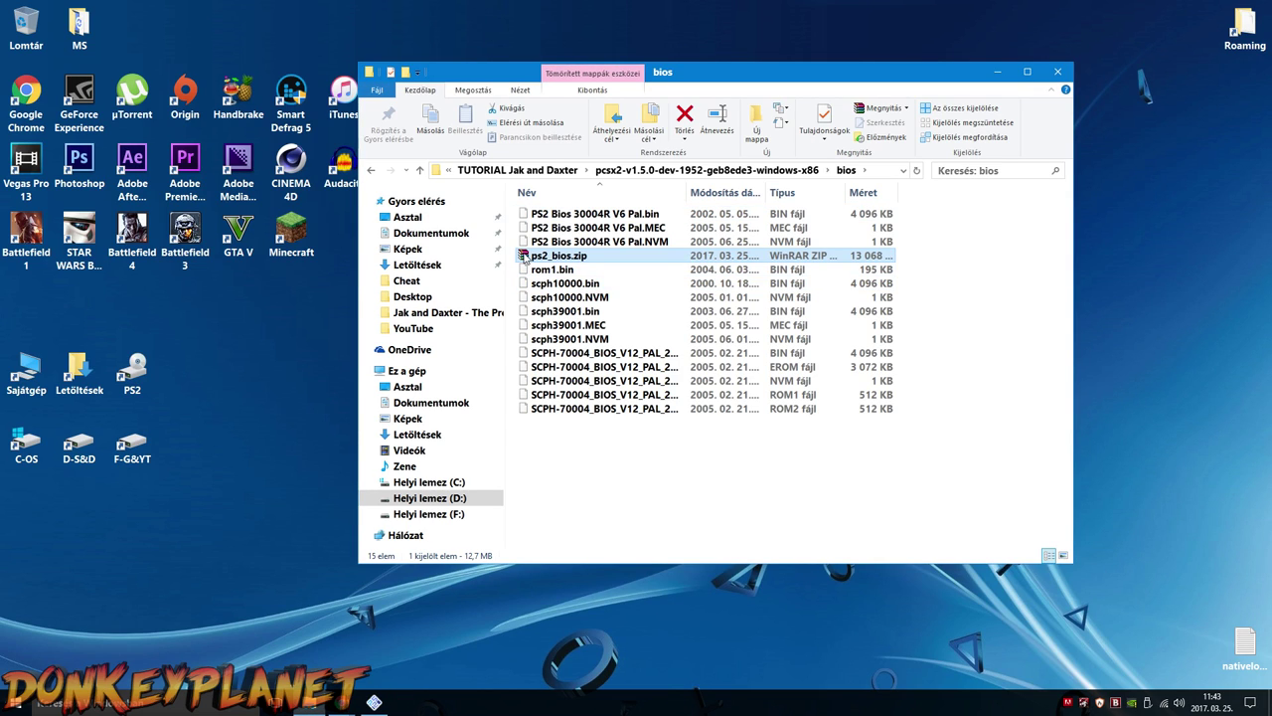
{"action": "left_click", "coordinate": [685, 117]}
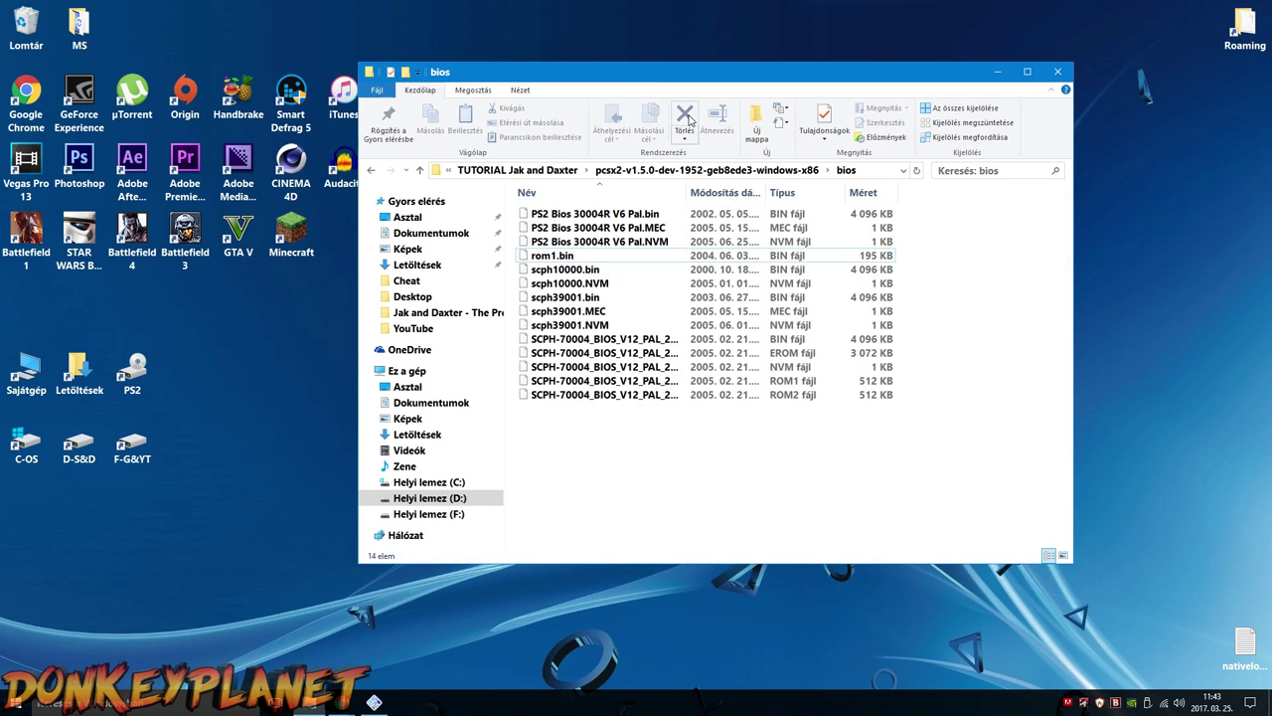
{"action": "left_click", "coordinate": [800, 170]}
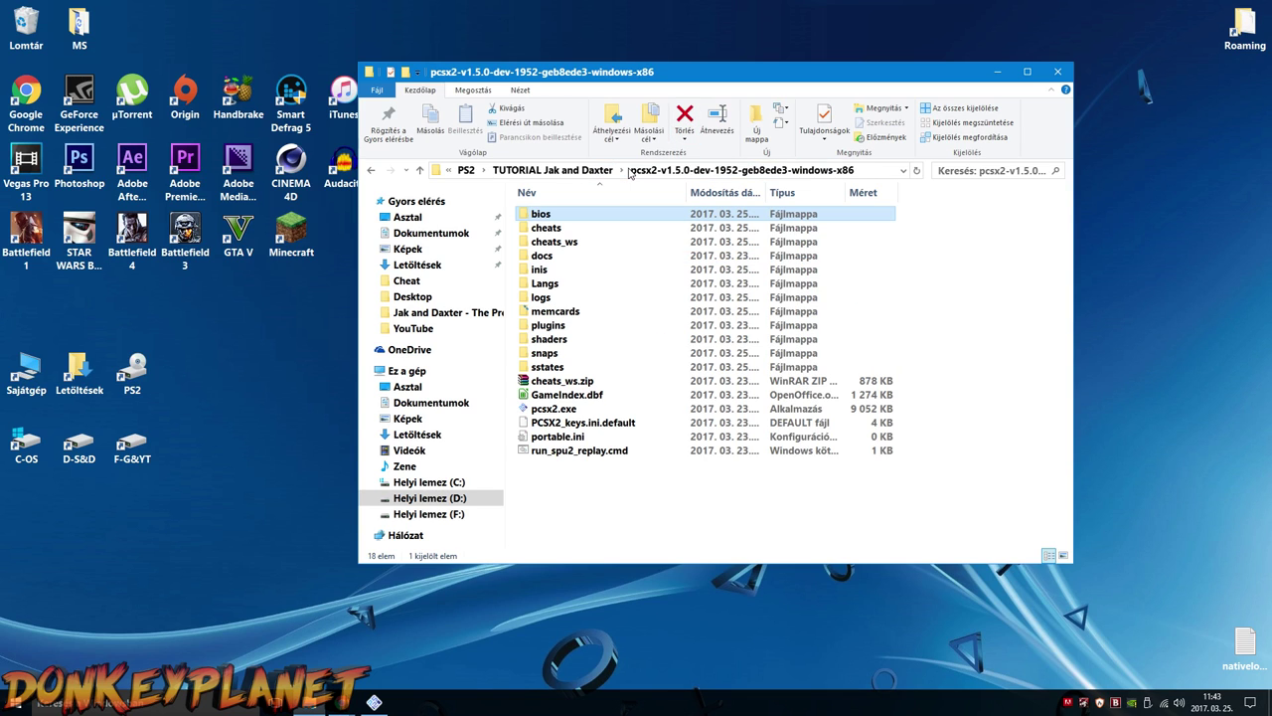
{"action": "left_click", "coordinate": [997, 72]}
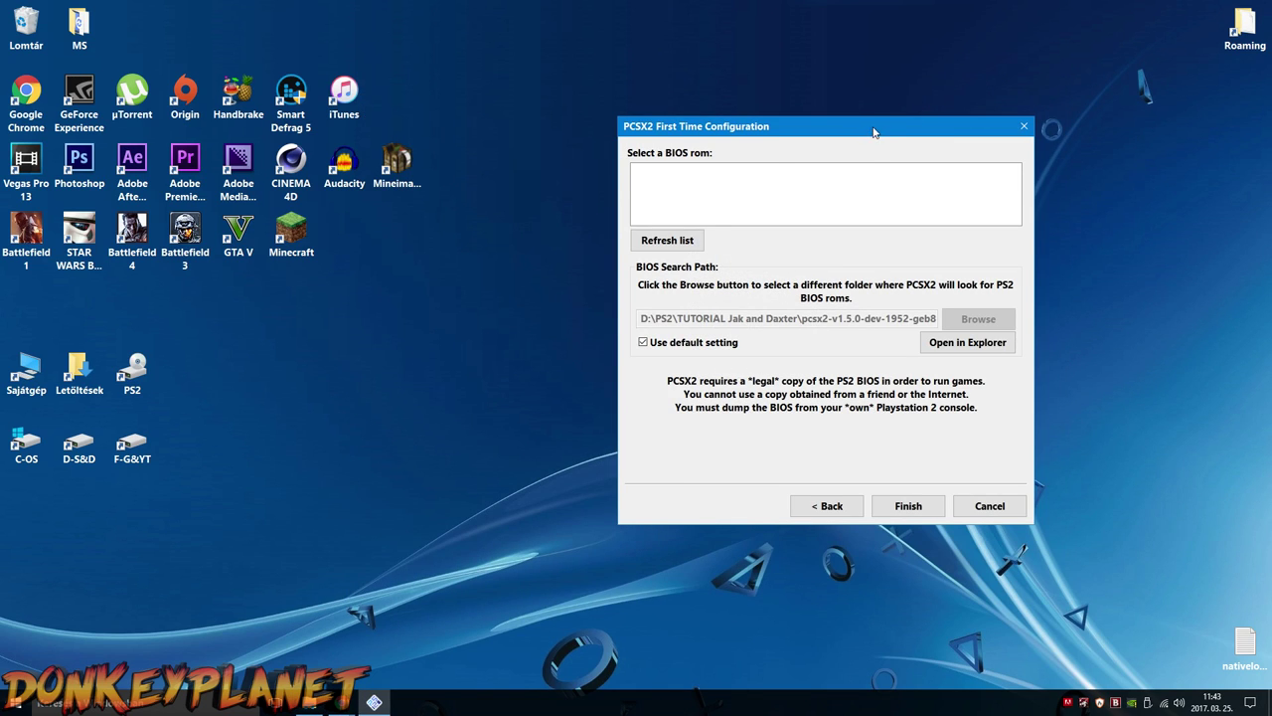
Refresh the BIOS list, select the USA v01.60 (07/02/2002) BIOS, and finish the First Time Configuration.
{"action": "left_click_drag", "start_coordinate": [874, 131], "coordinate": [754, 95]}
{"action": "left_click", "coordinate": [552, 204]}
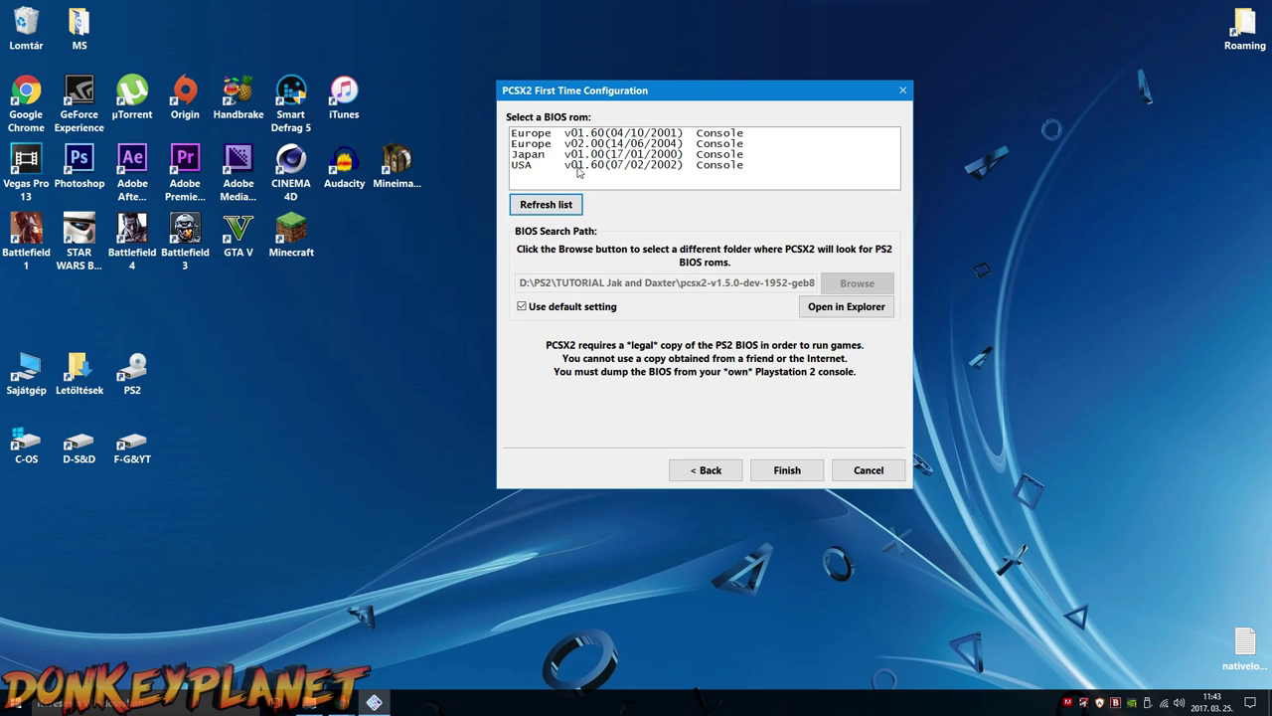
{"action": "left_click", "coordinate": [584, 166]}
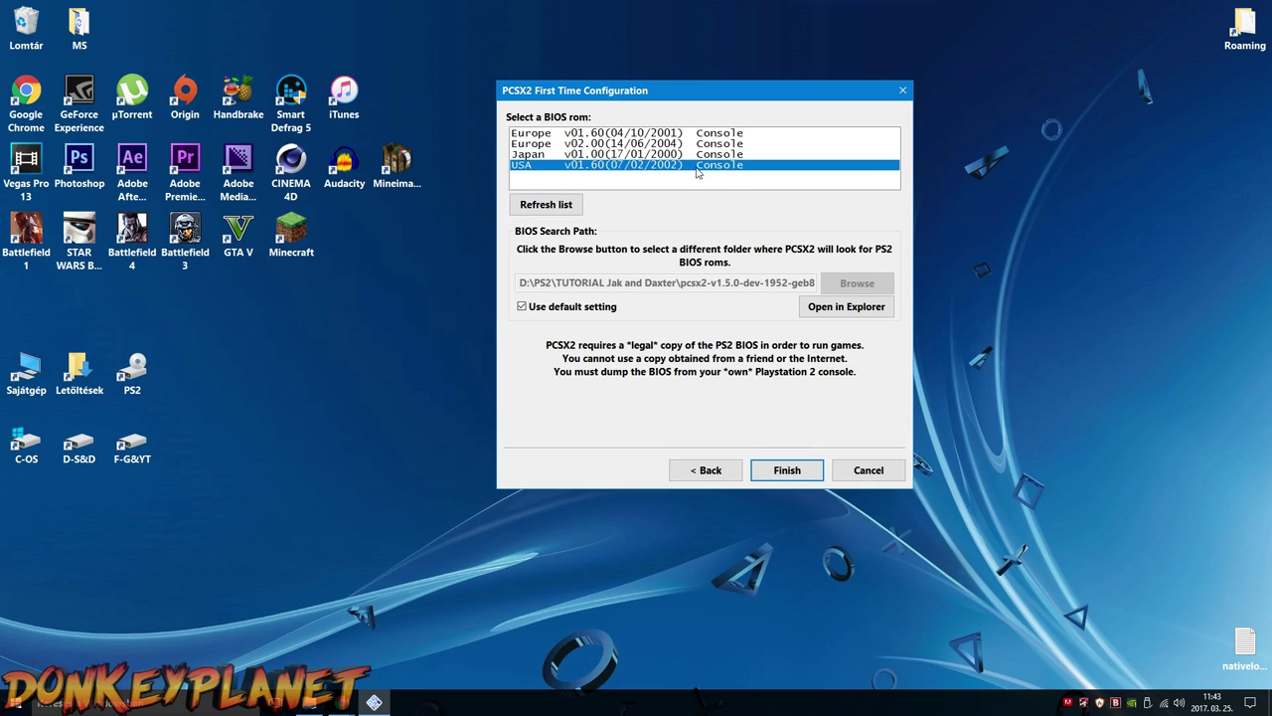
{"action": "left_click", "coordinate": [788, 469]}
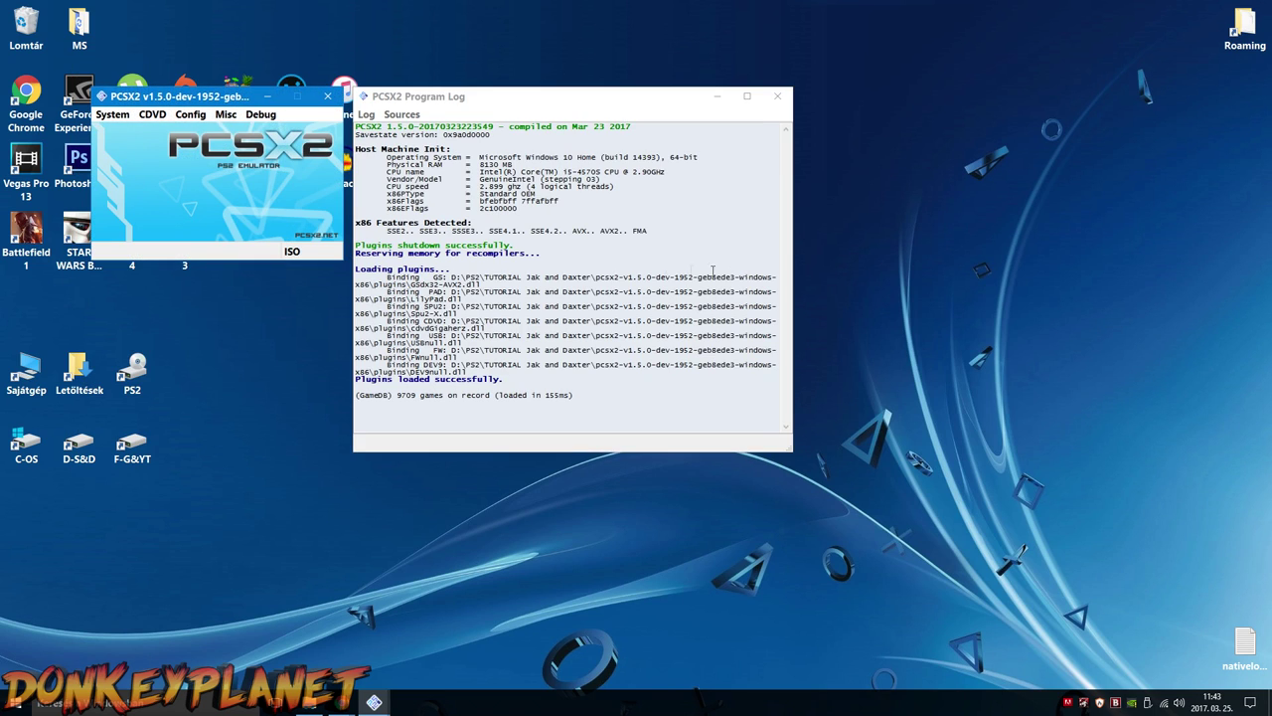
Move the PCSX2 main window clear of the desktop shortcuts and enable both cheats and widescreen patches.
{"action": "left_click_drag", "start_coordinate": [210, 102], "coordinate": [584, 80]}
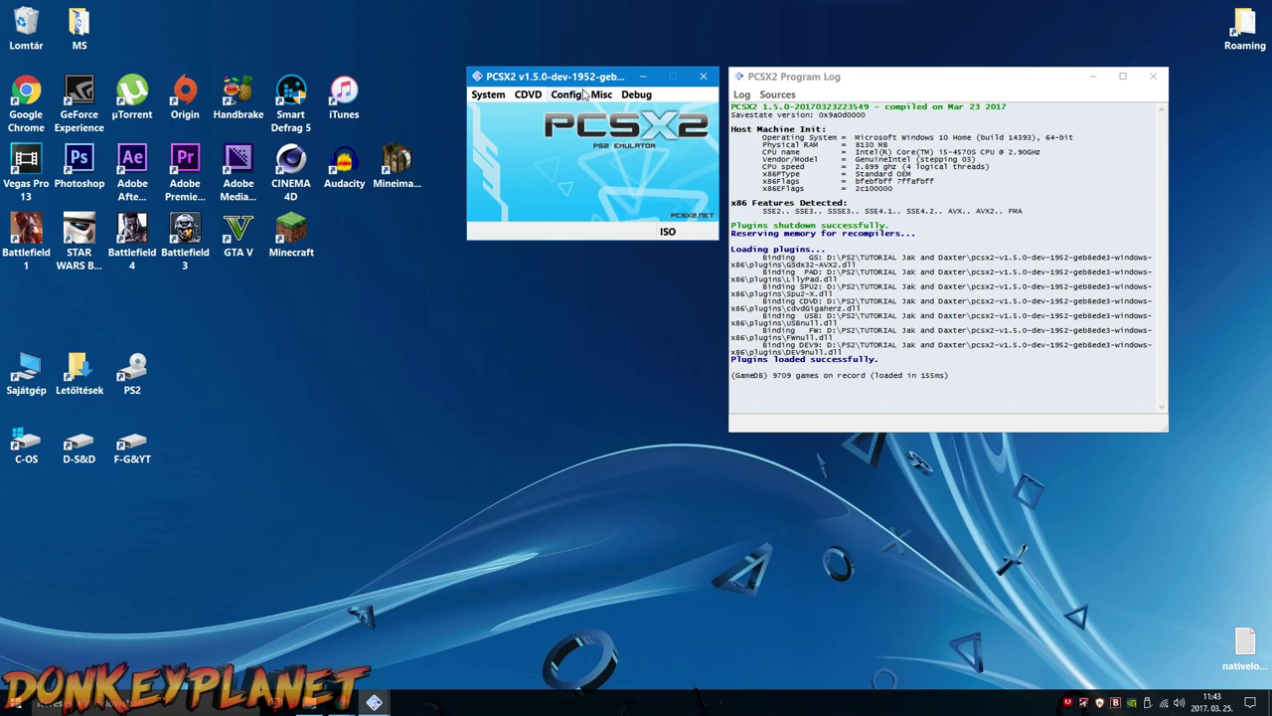
{"action": "left_click", "coordinate": [502, 95]}
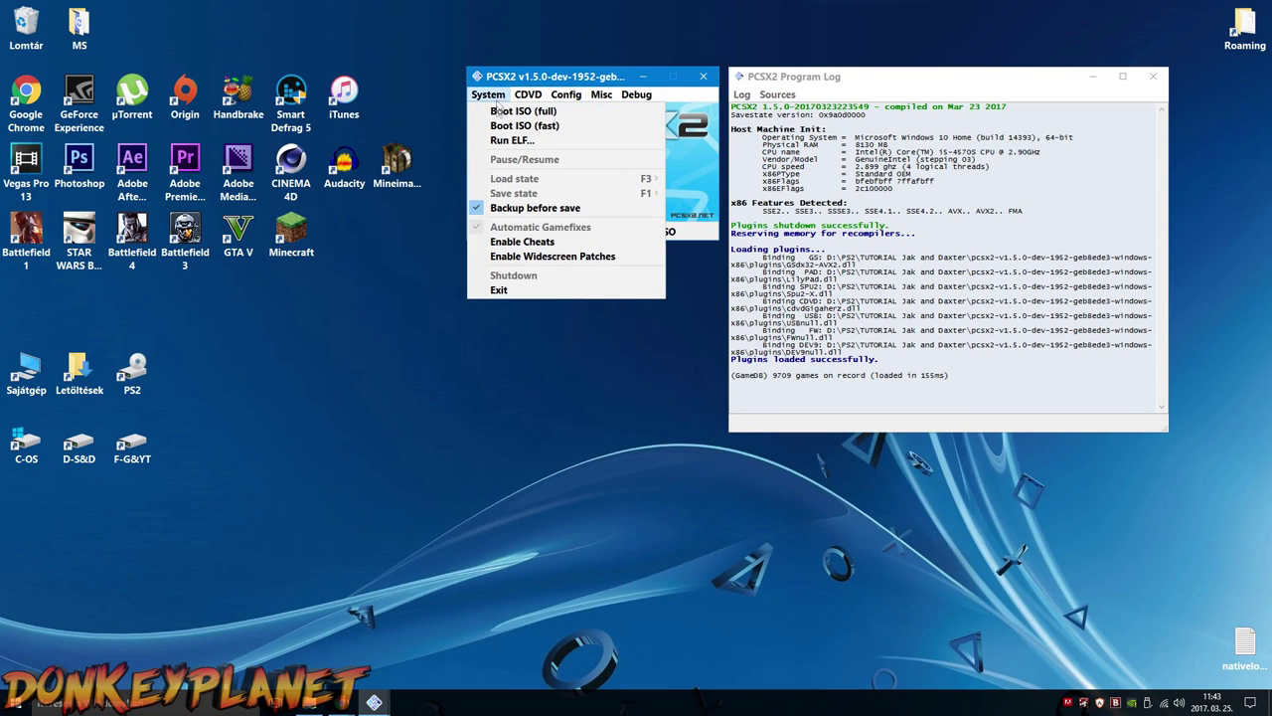
{"action": "left_click", "coordinate": [507, 241]}
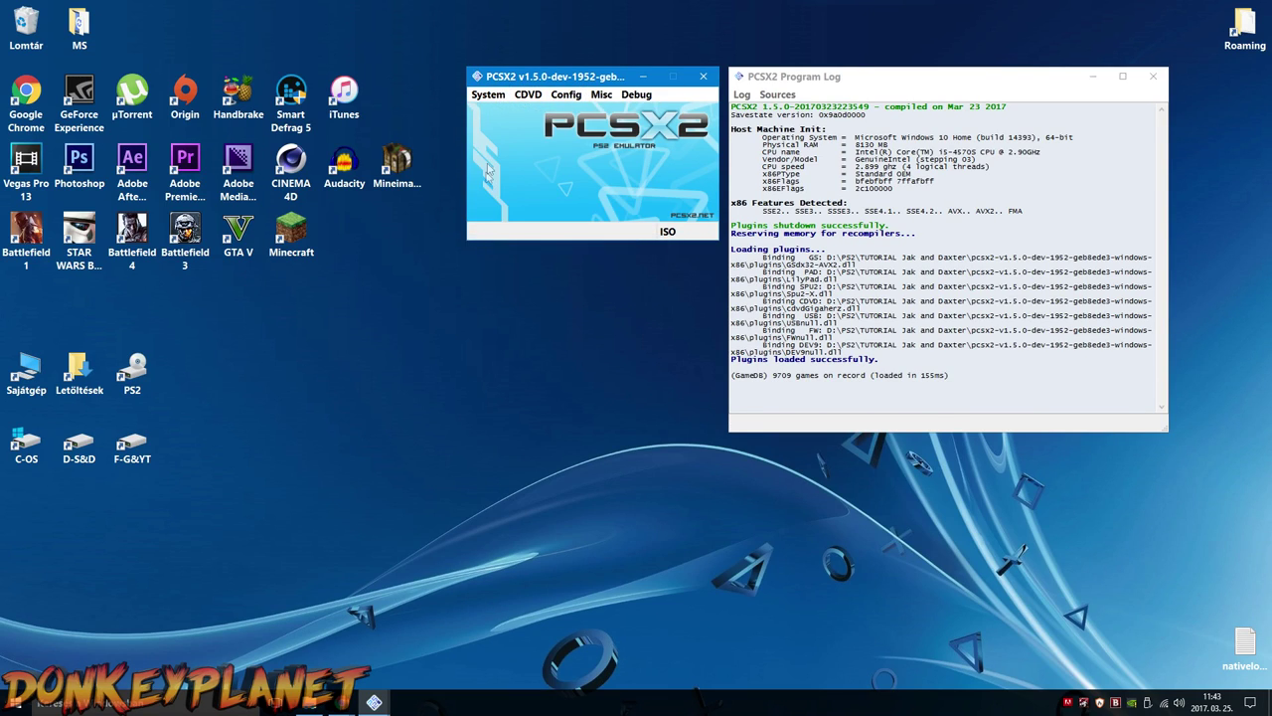
{"action": "left_click", "coordinate": [488, 94]}
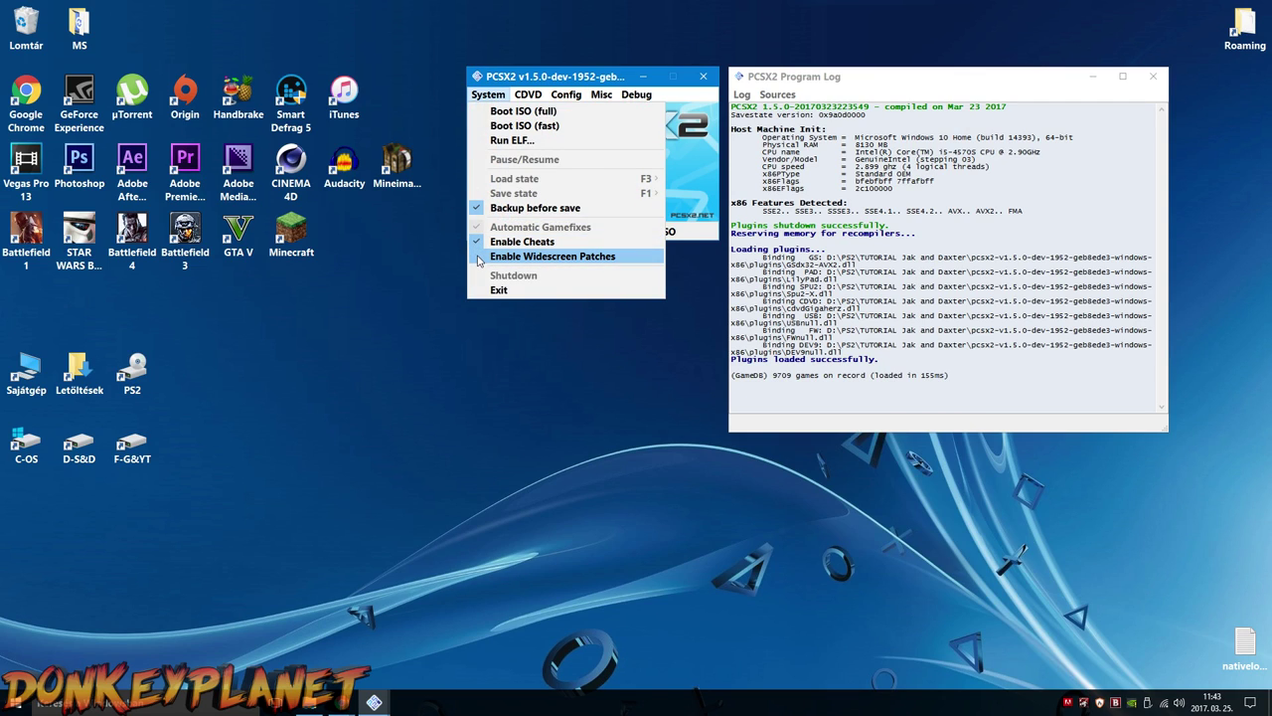
{"action": "left_click", "coordinate": [478, 257]}
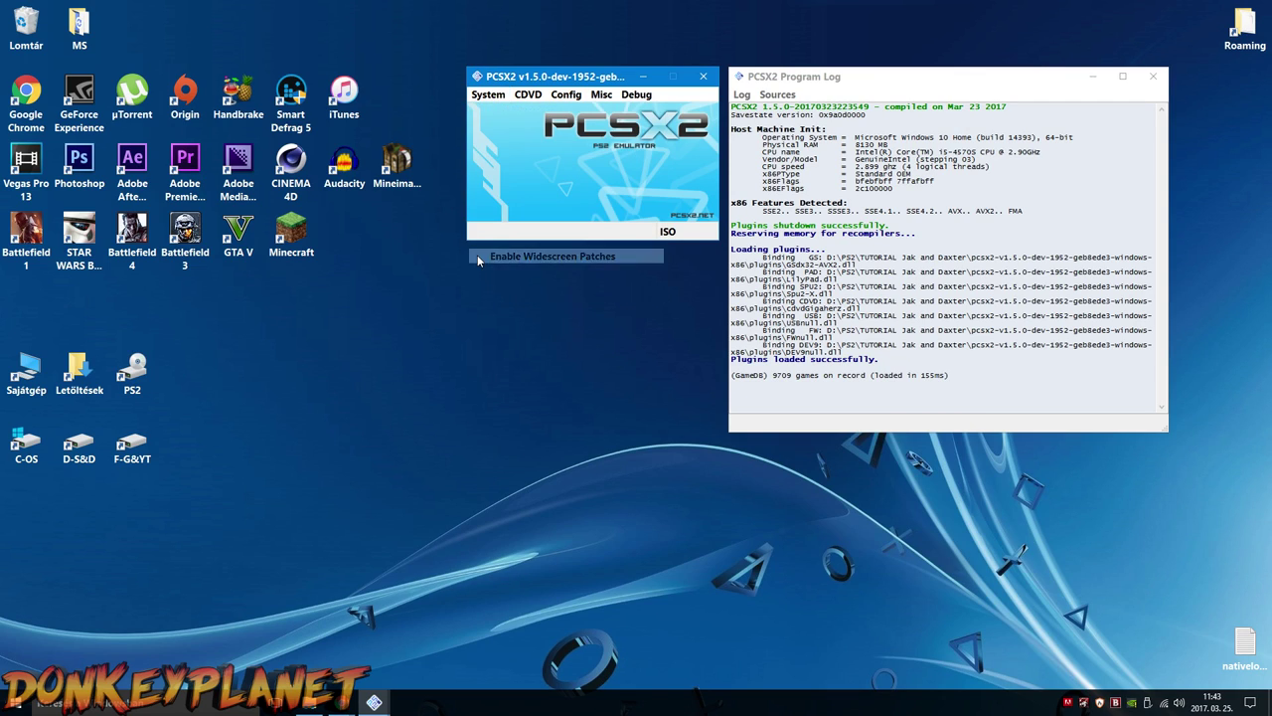
Load the Jak and Daxter - The Precursor Legacy (USA) disc image as the ISO.
{"action": "left_click", "coordinate": [528, 96]}
{"action": "mouse_move", "coordinate": [541, 115]}
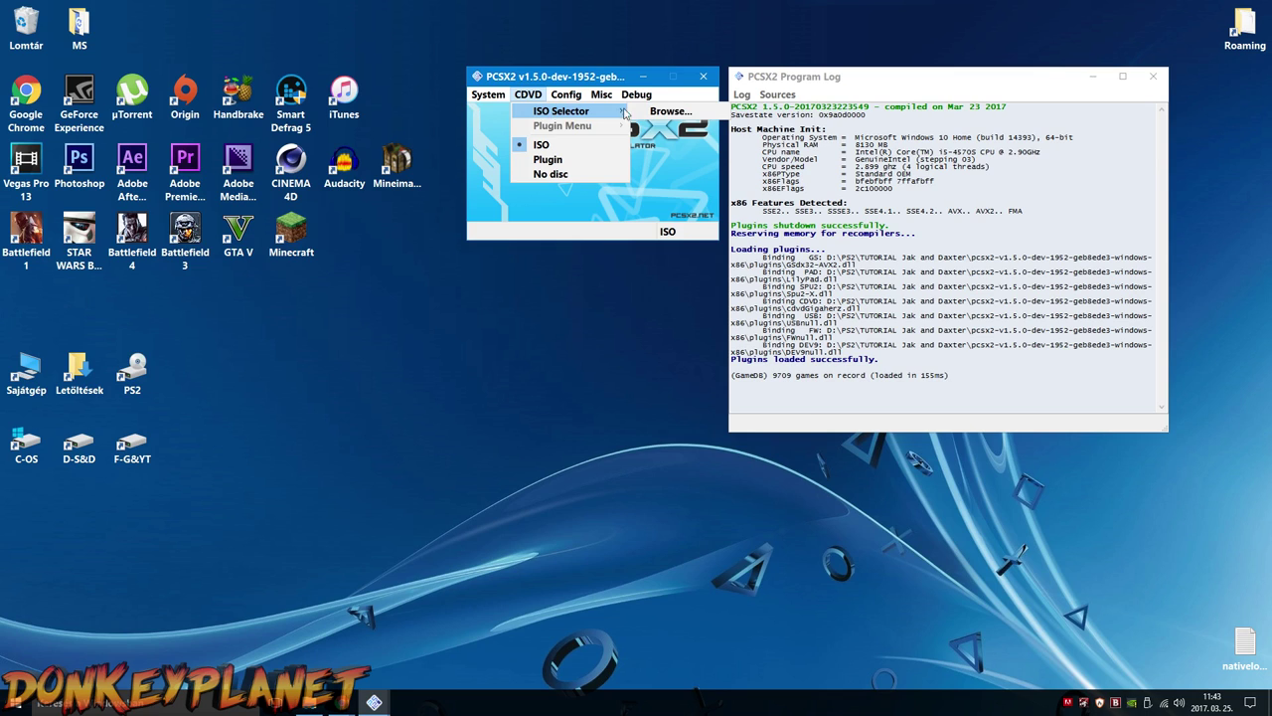
{"action": "left_click", "coordinate": [668, 111]}
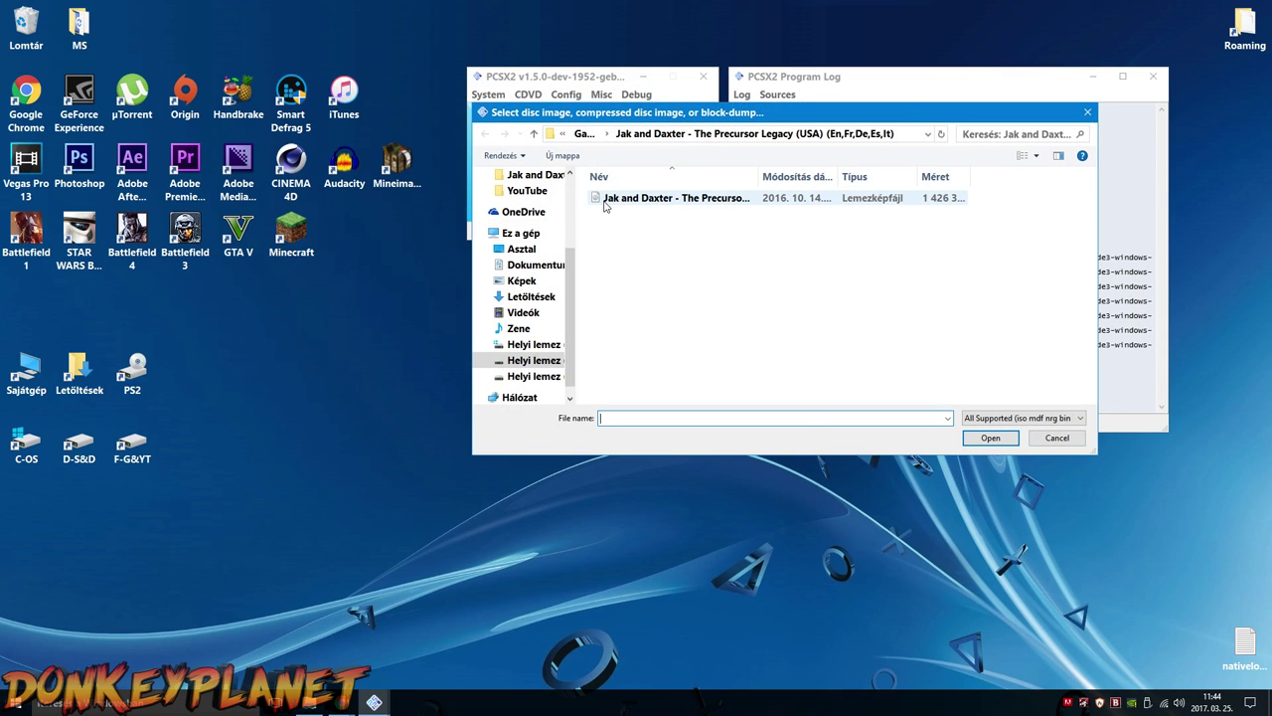
{"action": "double_click", "coordinate": [604, 201]}
In the emulation settings, set the GS window to Widescreen (16:9) with a custom size 1280 pixels wide and a matching 16:9 height.
{"action": "left_click", "coordinate": [567, 95]}
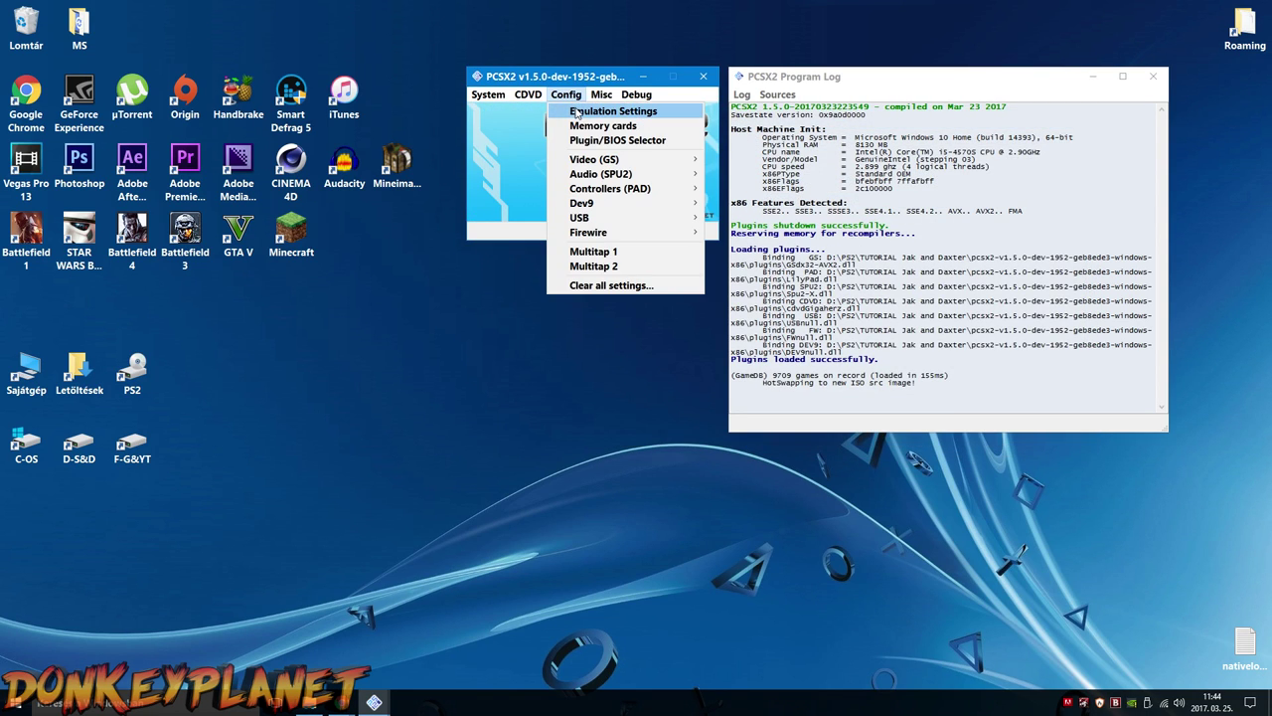
{"action": "left_click", "coordinate": [578, 115]}
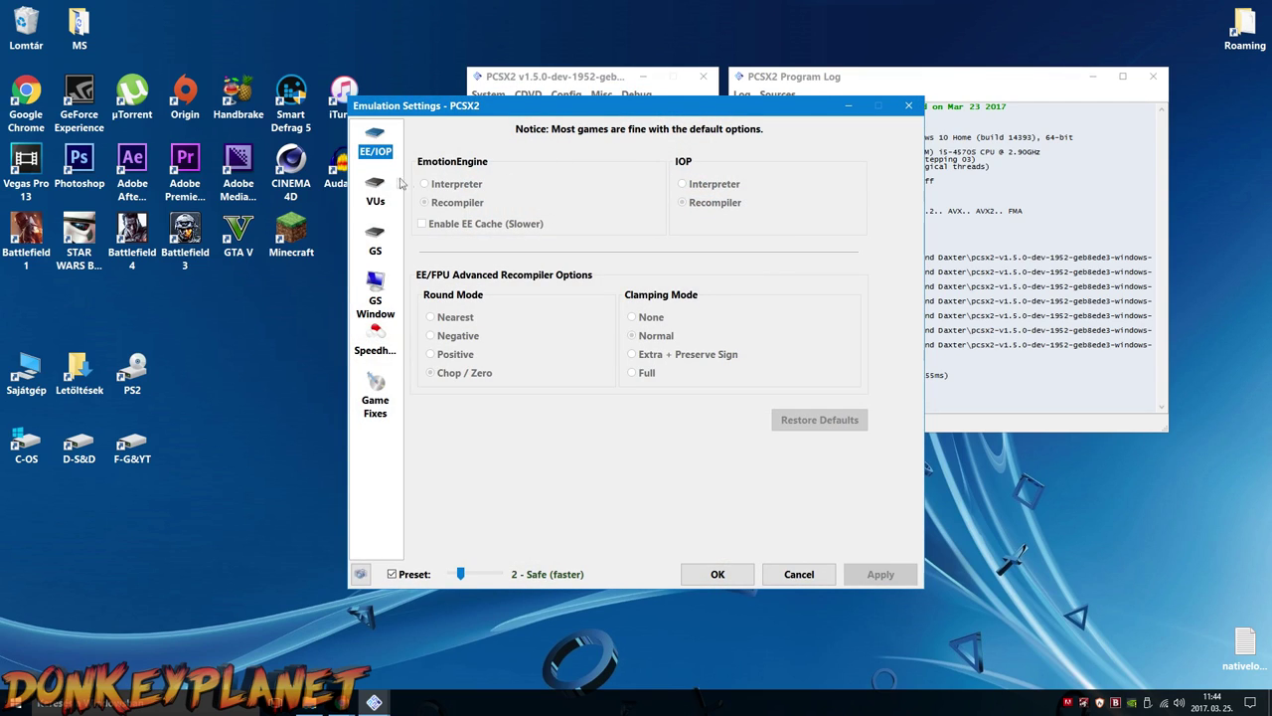
{"action": "left_click", "coordinate": [393, 185]}
{"action": "left_click", "coordinate": [388, 242]}
{"action": "left_click", "coordinate": [387, 290]}
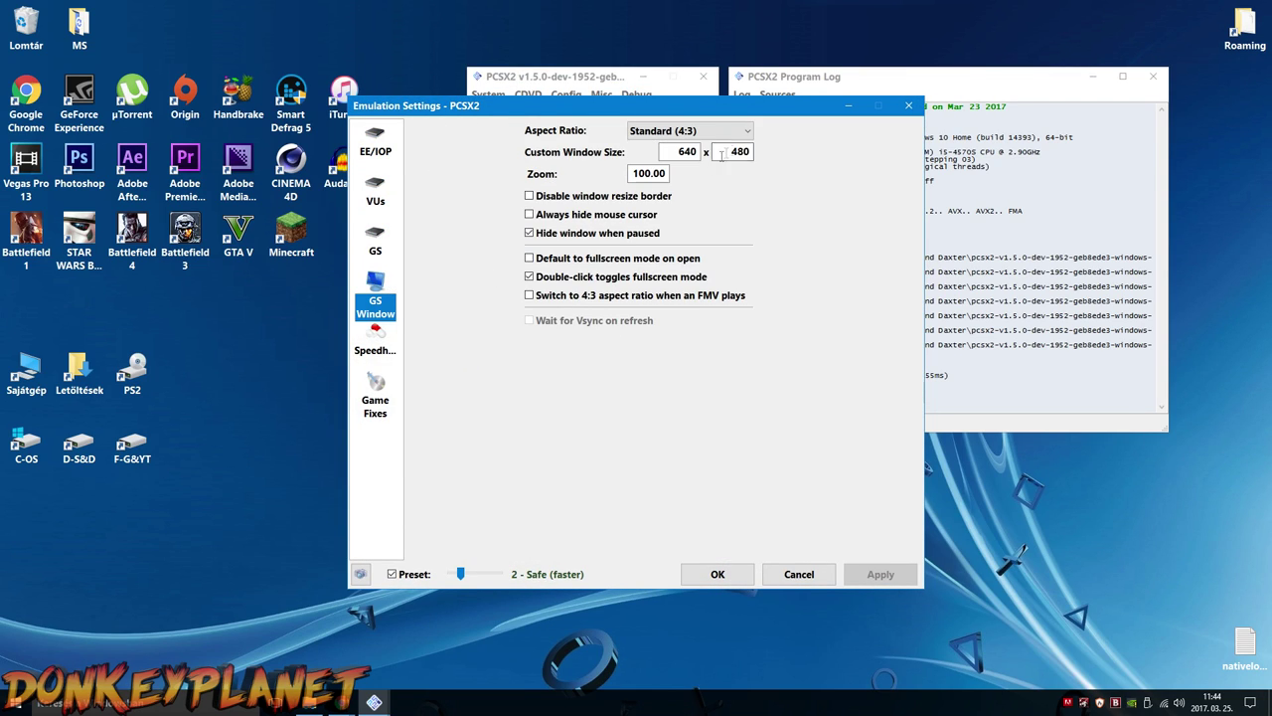
{"action": "left_click", "coordinate": [696, 130]}
{"action": "left_click", "coordinate": [685, 170]}
{"action": "double_click", "coordinate": [672, 151]}
{"action": "type", "text": "1280"}
{"action": "key", "text": "Tab"}
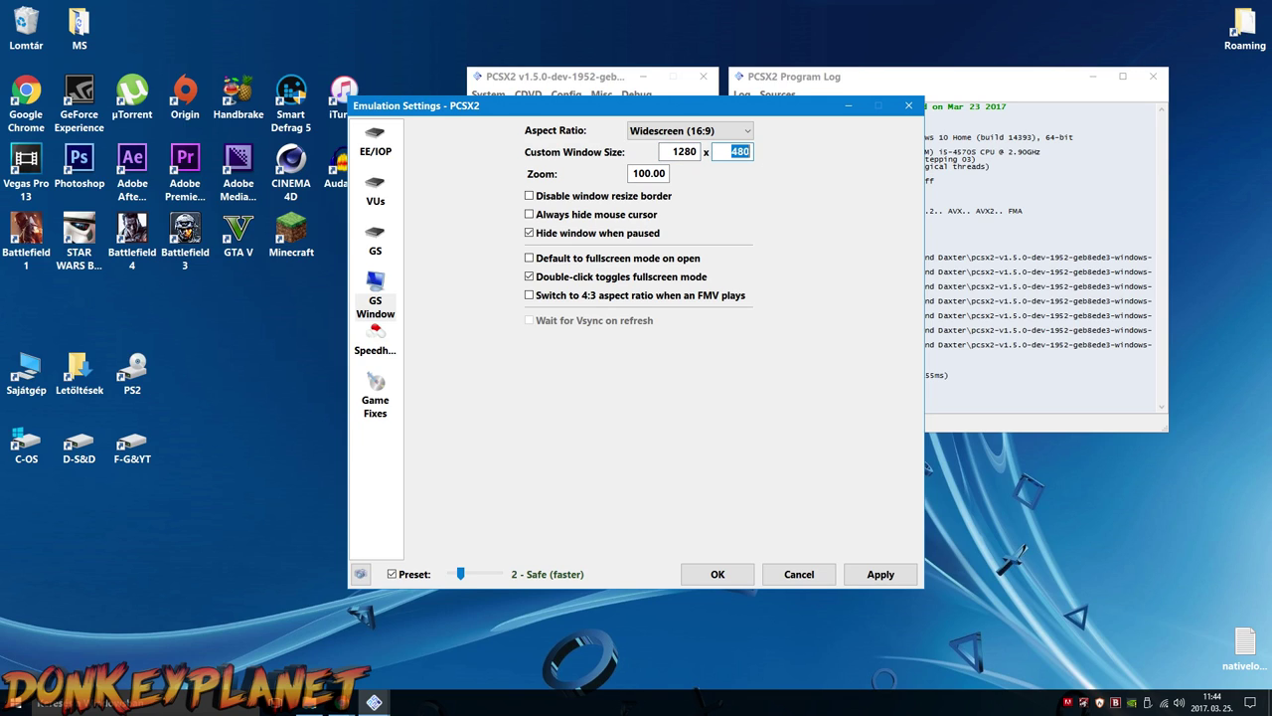
{"action": "type", "text": "72"}
Enable the MTVU (Multi-Threaded microVU1) speedhack, then apply and close the emulation settings.
{"action": "left_click", "coordinate": [363, 341]}
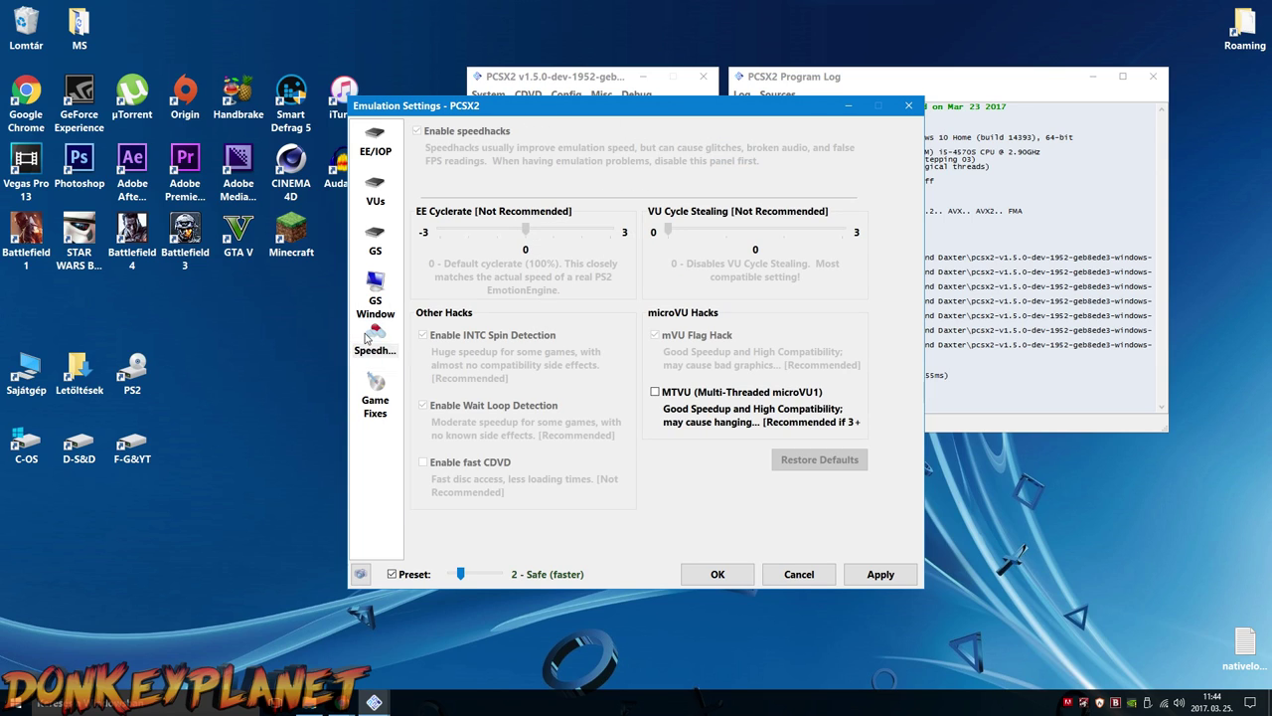
{"action": "left_click", "coordinate": [657, 394]}
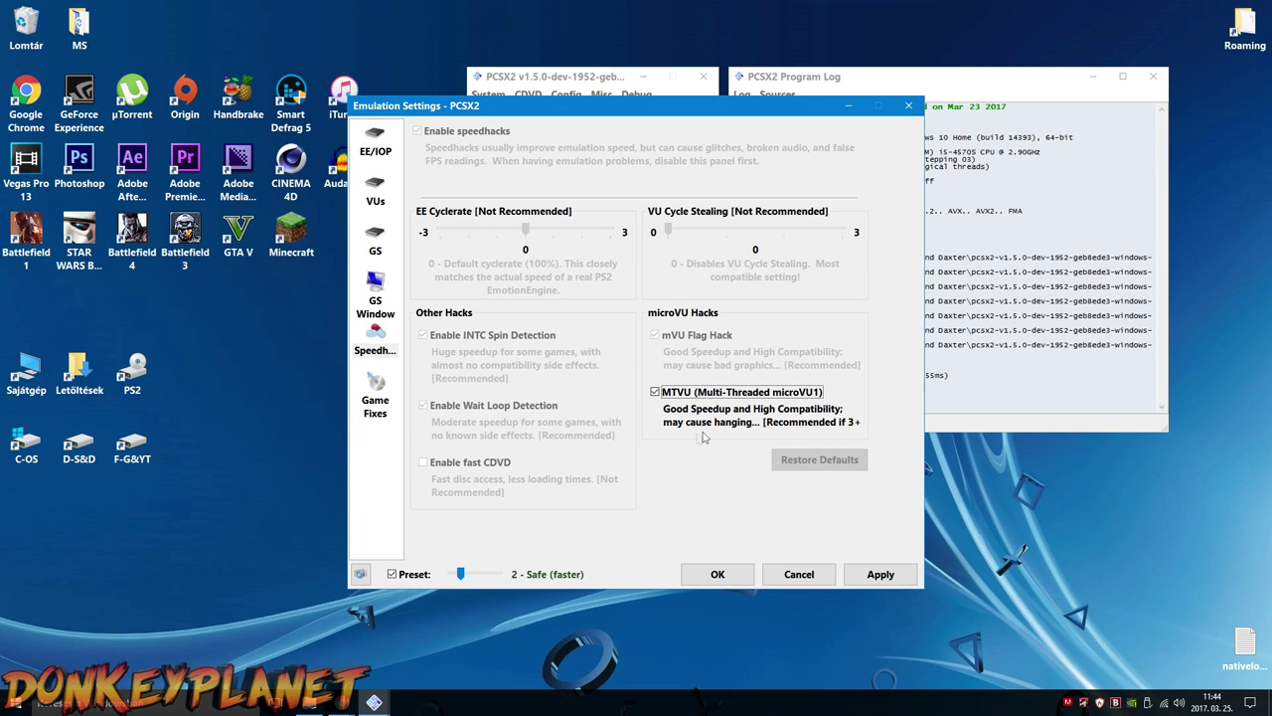
{"action": "left_click", "coordinate": [879, 576]}
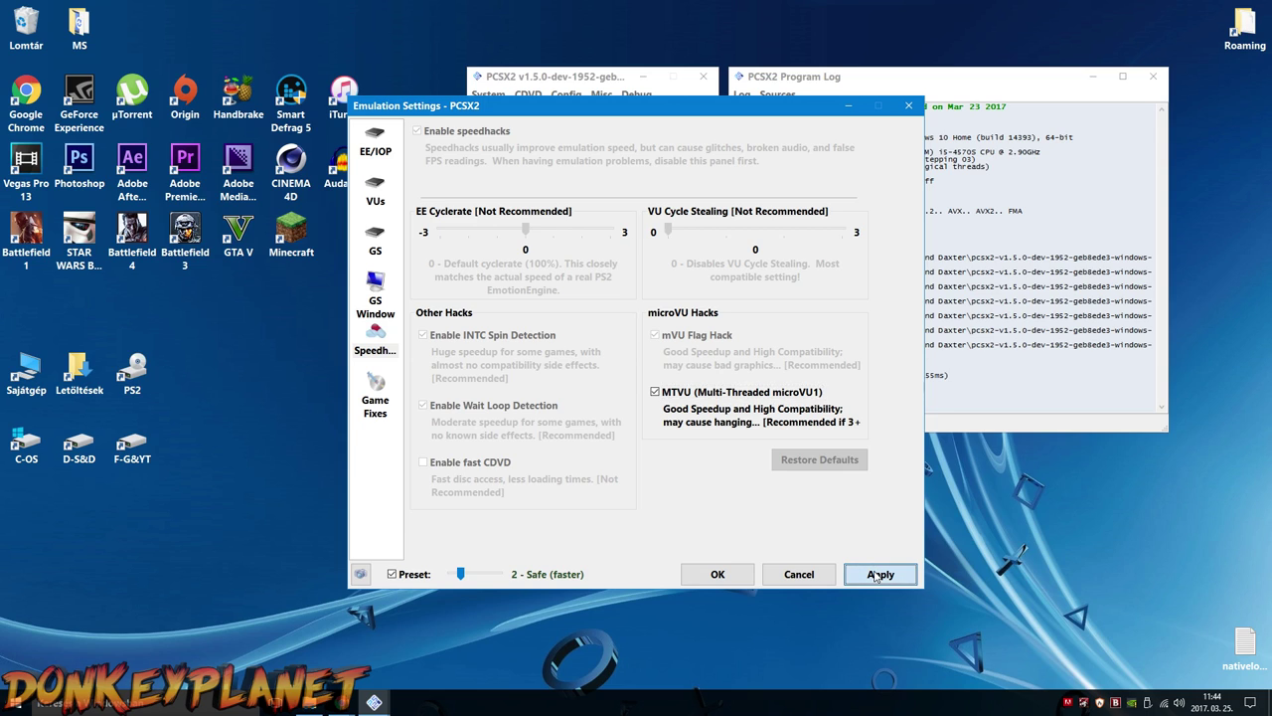
{"action": "left_click", "coordinate": [741, 574]}
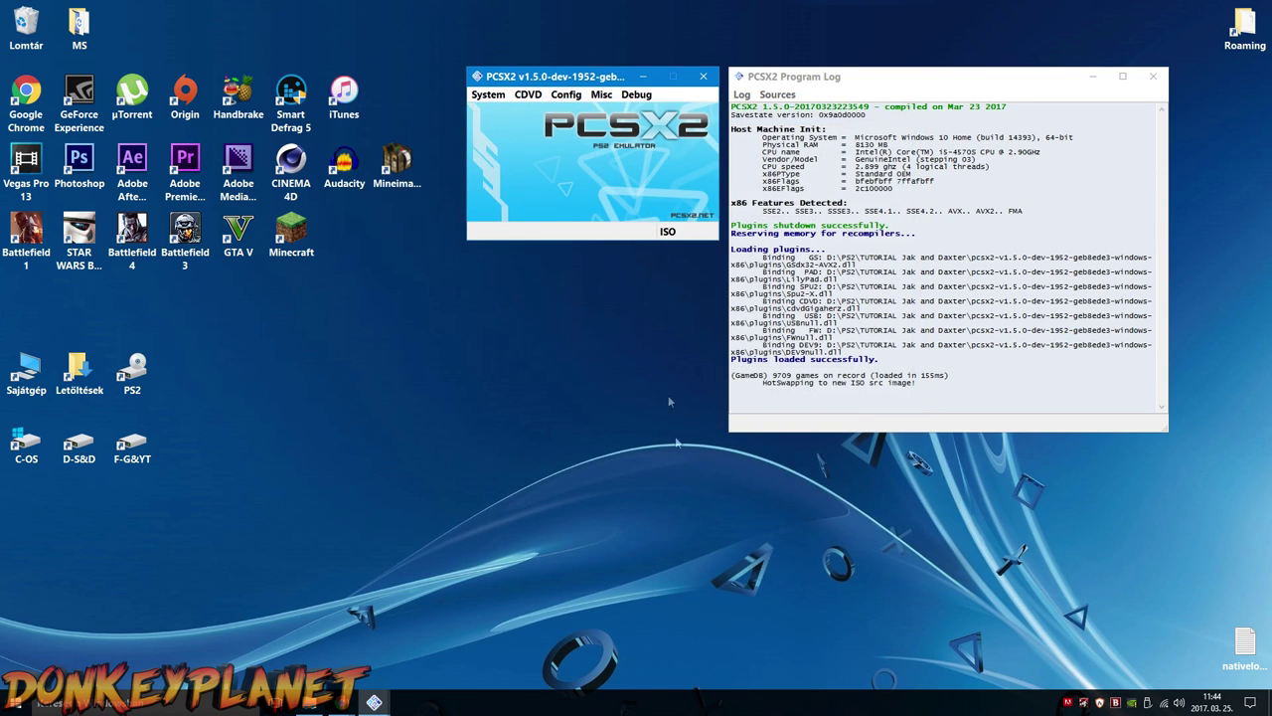
In the LilyPad controller plugin settings, bind L1, L2 and the four D-Pad directions of Pad 1 to the connected controller.
{"action": "left_click", "coordinate": [563, 96]}
{"action": "mouse_move", "coordinate": [594, 193]}
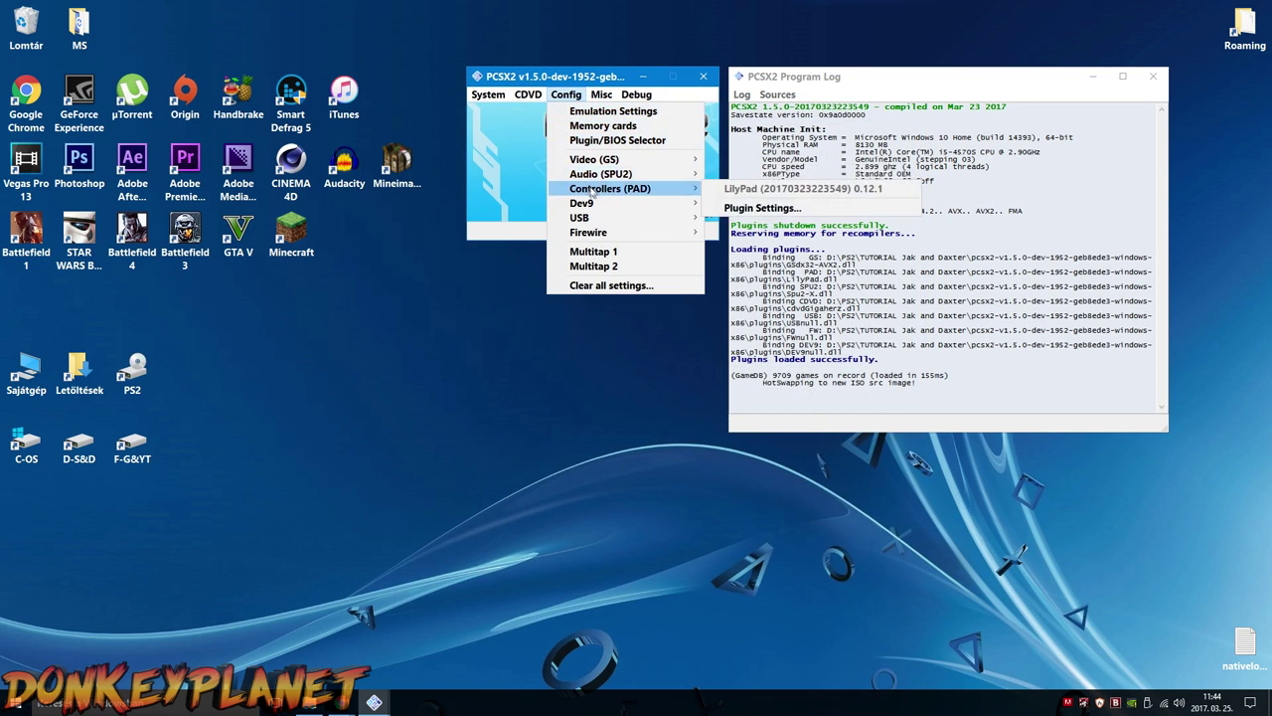
{"action": "left_click", "coordinate": [741, 208]}
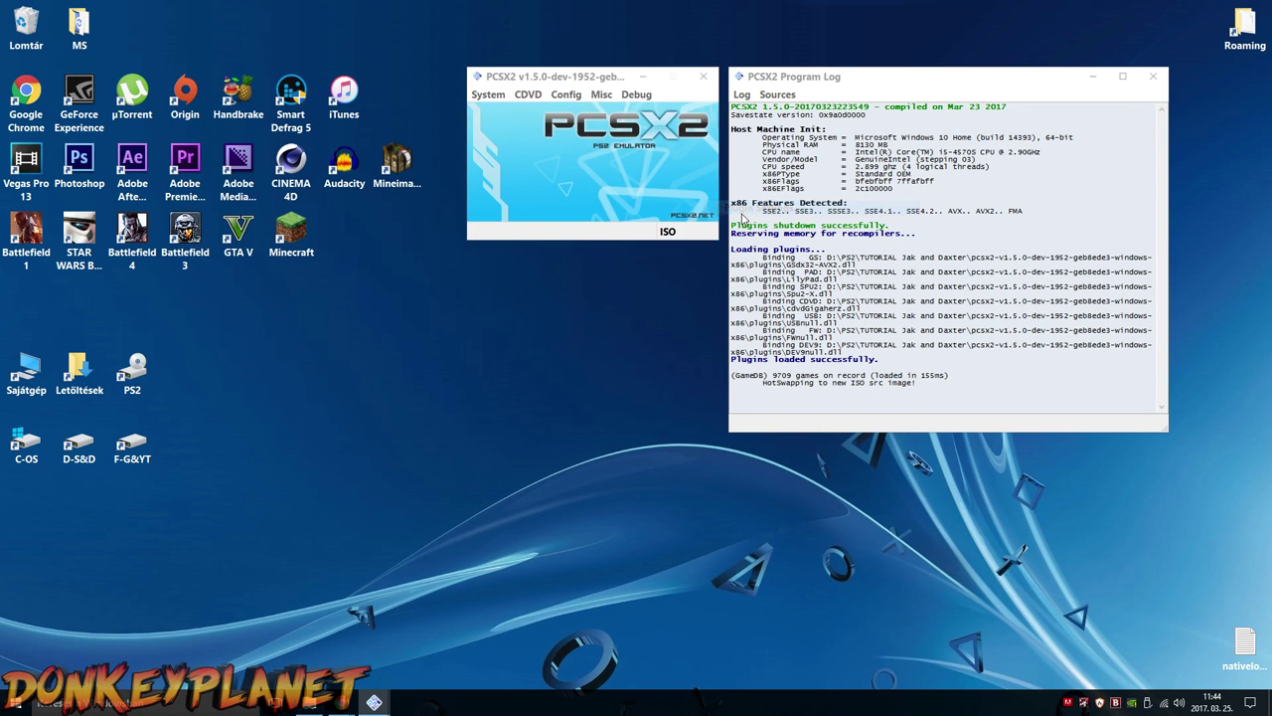
{"action": "left_click_drag", "start_coordinate": [727, 96], "coordinate": [590, 212]}
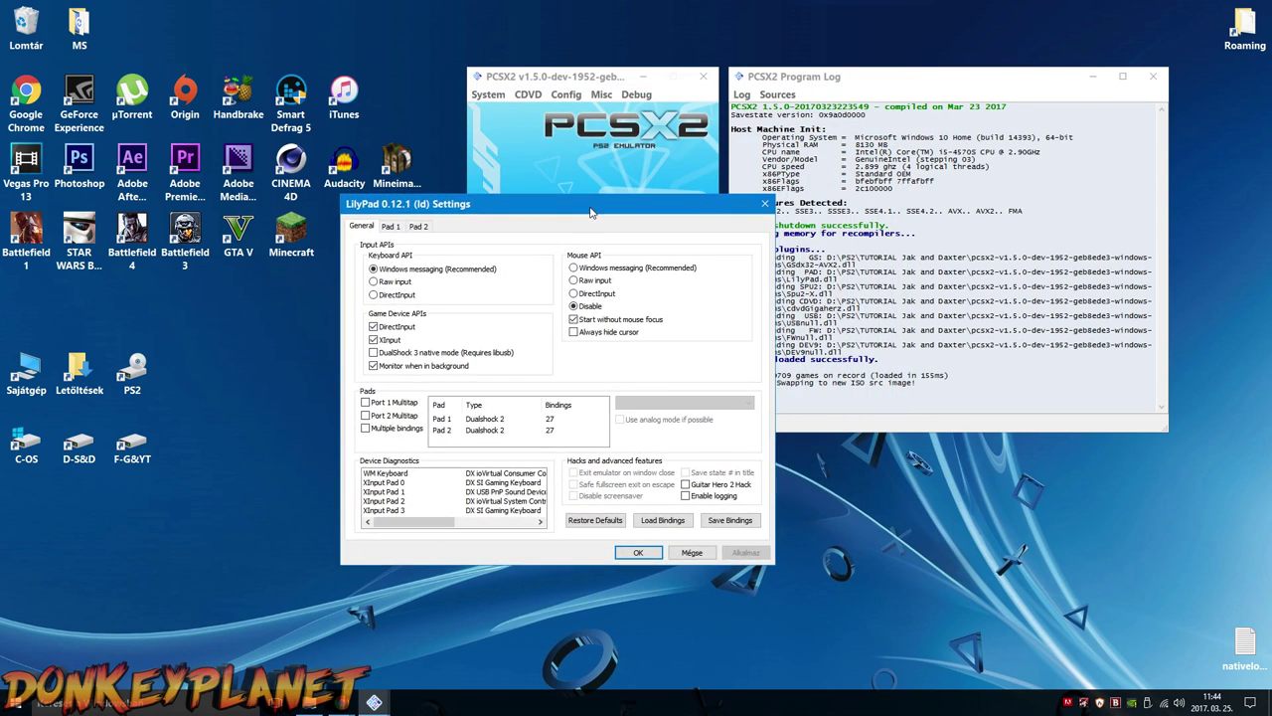
{"action": "left_click", "coordinate": [398, 226]}
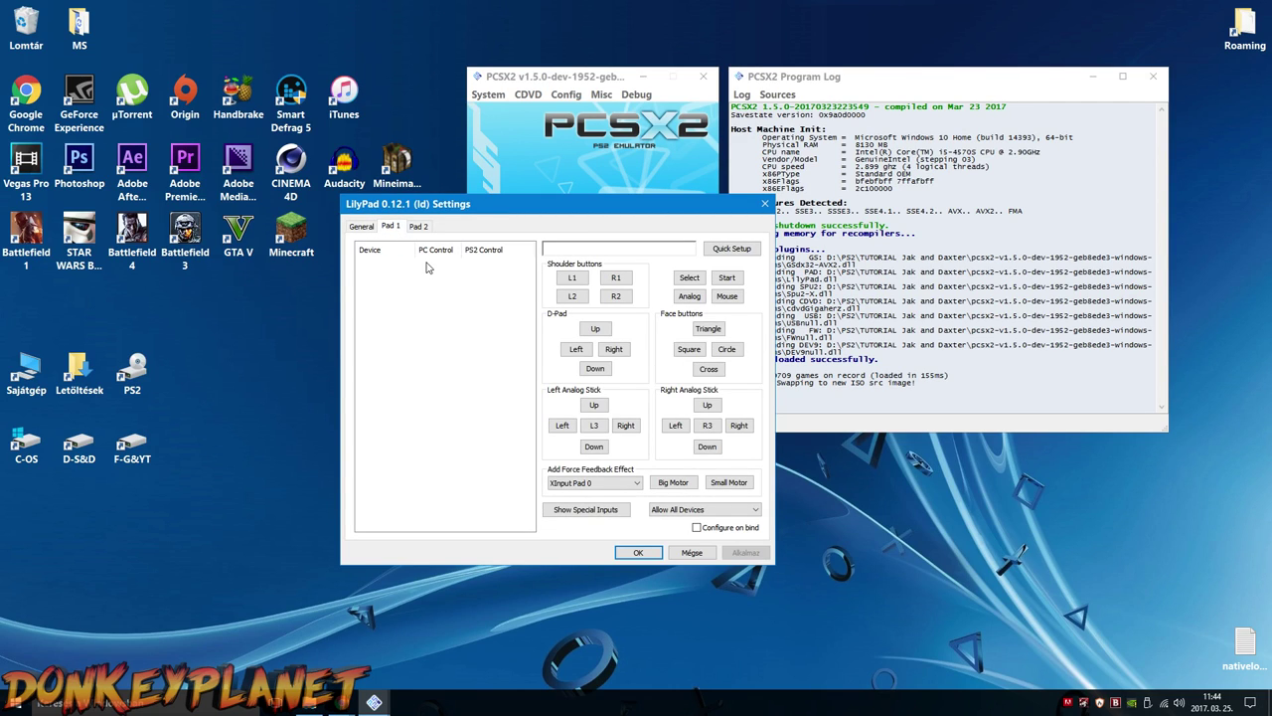
{"action": "left_click", "coordinate": [573, 277]}
{"action": "left_click", "coordinate": [573, 296]}
{"action": "left_click", "coordinate": [595, 328]}
{"action": "left_click", "coordinate": [595, 369]}
{"action": "left_click", "coordinate": [575, 349]}
{"action": "left_click", "coordinate": [614, 348]}
Bind Pad 1's left analog stick directions and L3 to the controller's left stick.
{"action": "left_click", "coordinate": [595, 405]}
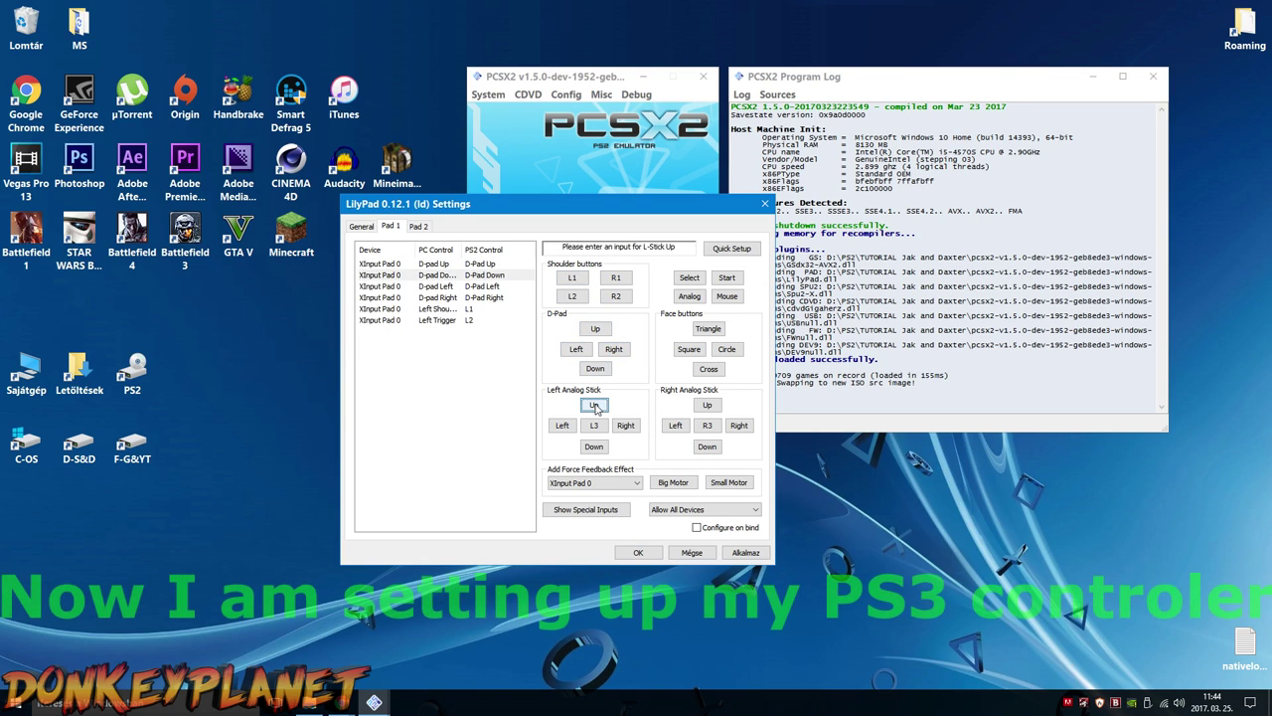
{"action": "left_click", "coordinate": [563, 425]}
{"action": "left_click", "coordinate": [625, 425]}
{"action": "left_click", "coordinate": [594, 446]}
{"action": "left_click", "coordinate": [593, 425]}
Bind Pad 1's R1, R2, Select and Start to the matching controller buttons.
{"action": "left_click", "coordinate": [616, 277]}
{"action": "left_click", "coordinate": [616, 295]}
{"action": "left_click", "coordinate": [692, 278]}
{"action": "left_click", "coordinate": [726, 277]}
Bind Pad 1's Triangle, Square, Circle and Cross face buttons to the controller.
{"action": "left_click", "coordinate": [708, 328]}
{"action": "left_click", "coordinate": [689, 349]}
{"action": "left_click", "coordinate": [726, 349]}
{"action": "left_click", "coordinate": [707, 368]}
Bind Pad 1's right analog stick directions and R3 to the controller's right stick.
{"action": "left_click", "coordinate": [707, 404]}
{"action": "left_click", "coordinate": [680, 428]}
{"action": "left_click", "coordinate": [739, 425]}
{"action": "left_click", "coordinate": [706, 446]}
{"action": "left_click", "coordinate": [707, 425]}
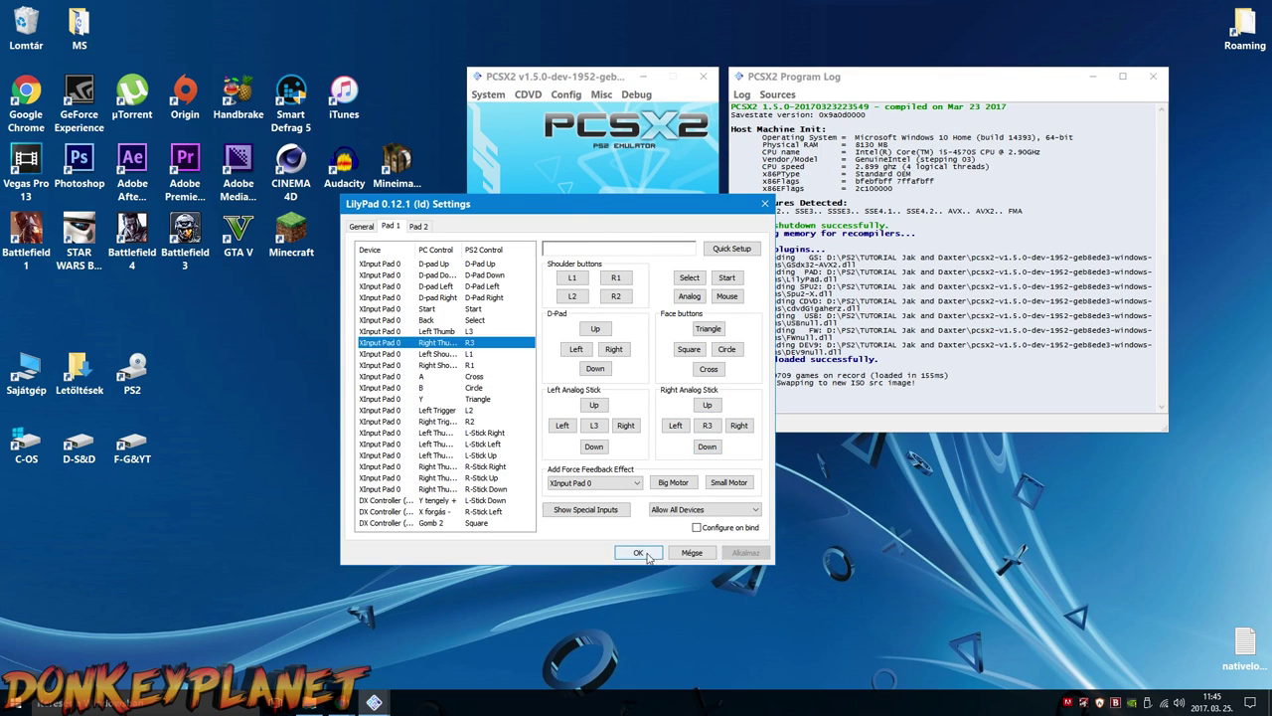
Save the controller bindings, then fast-boot the Jak and Daxter ISO and arrange the emulator and game windows apart.
{"action": "left_click", "coordinate": [640, 553]}
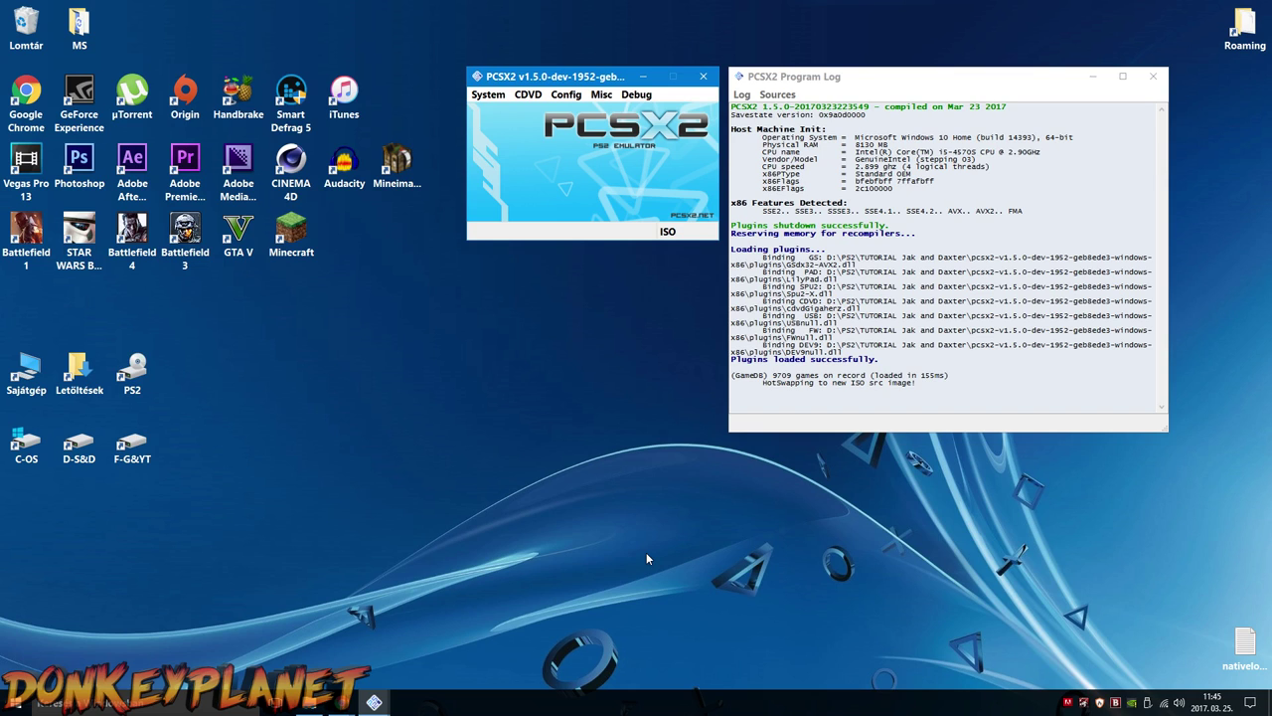
{"action": "left_click", "coordinate": [487, 95]}
{"action": "left_click", "coordinate": [512, 126]}
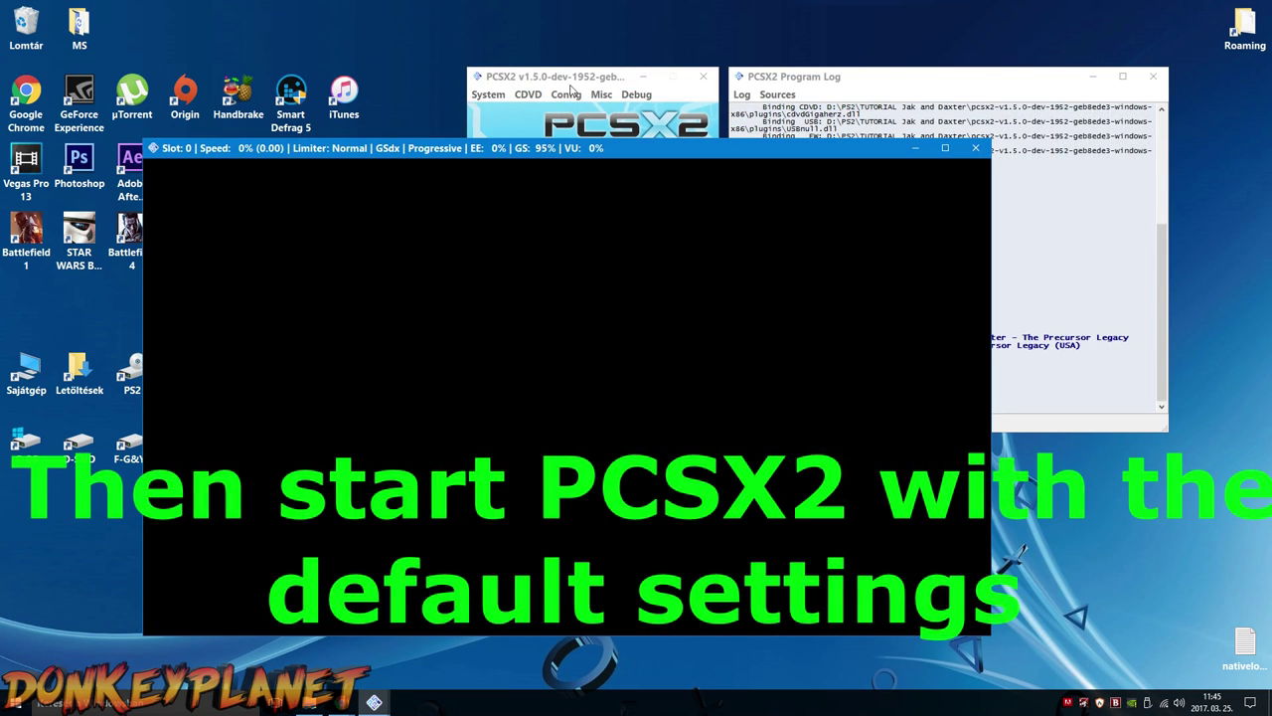
{"action": "left_click_drag", "start_coordinate": [578, 78], "coordinate": [671, 22]}
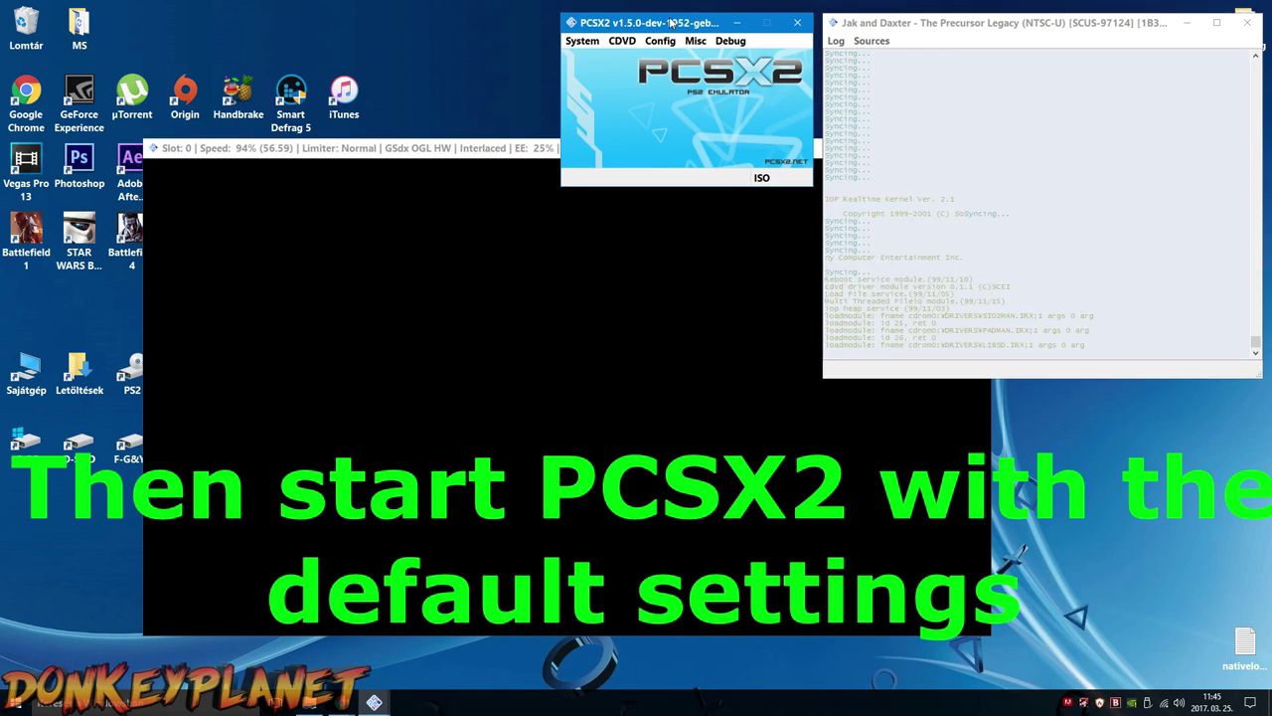
{"action": "left_click_drag", "start_coordinate": [482, 151], "coordinate": [347, 197]}
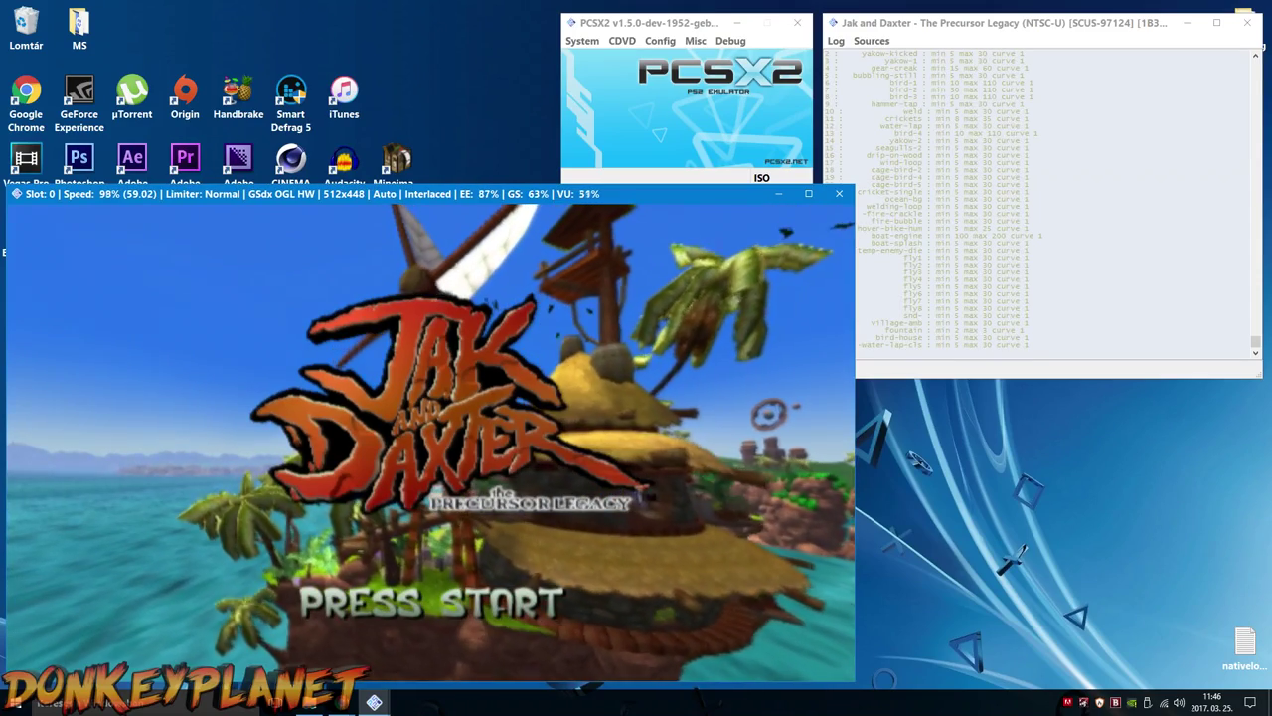
Choose New Game from the title screen and format the PS2 memory card in slot 1.
{"action": "key", "text": "Return"}
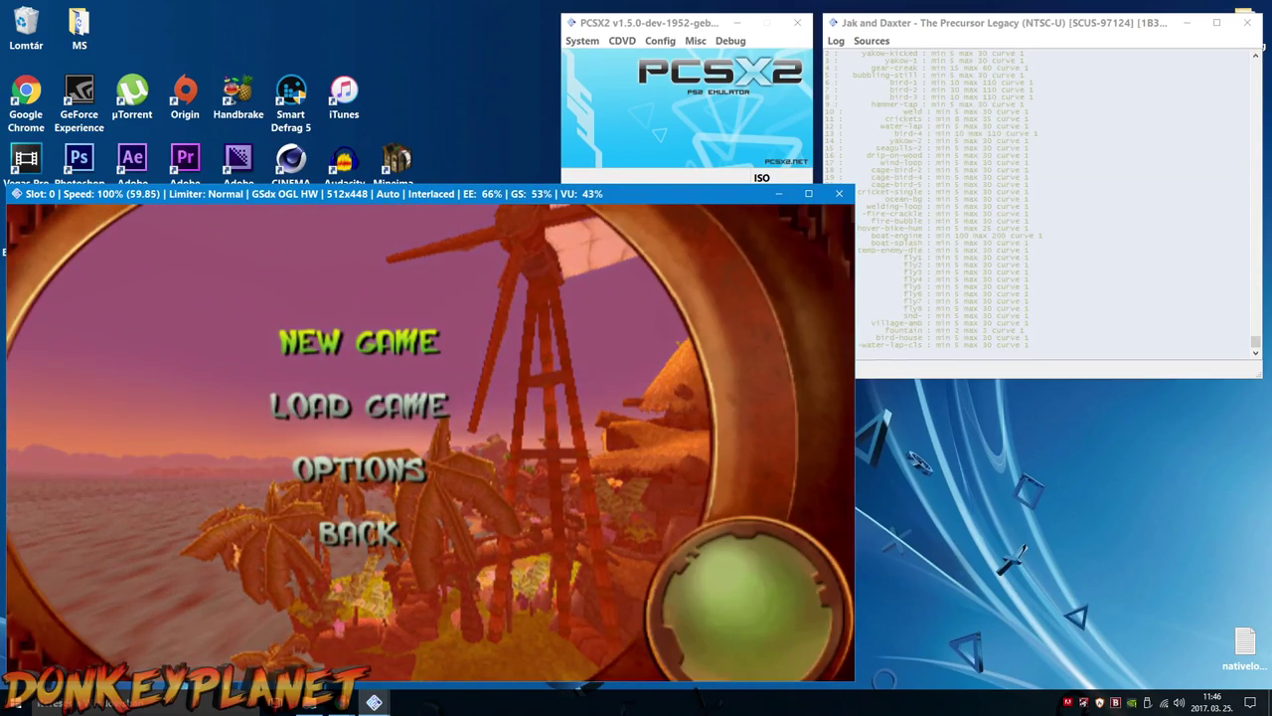
{"action": "key", "text": "Return"}
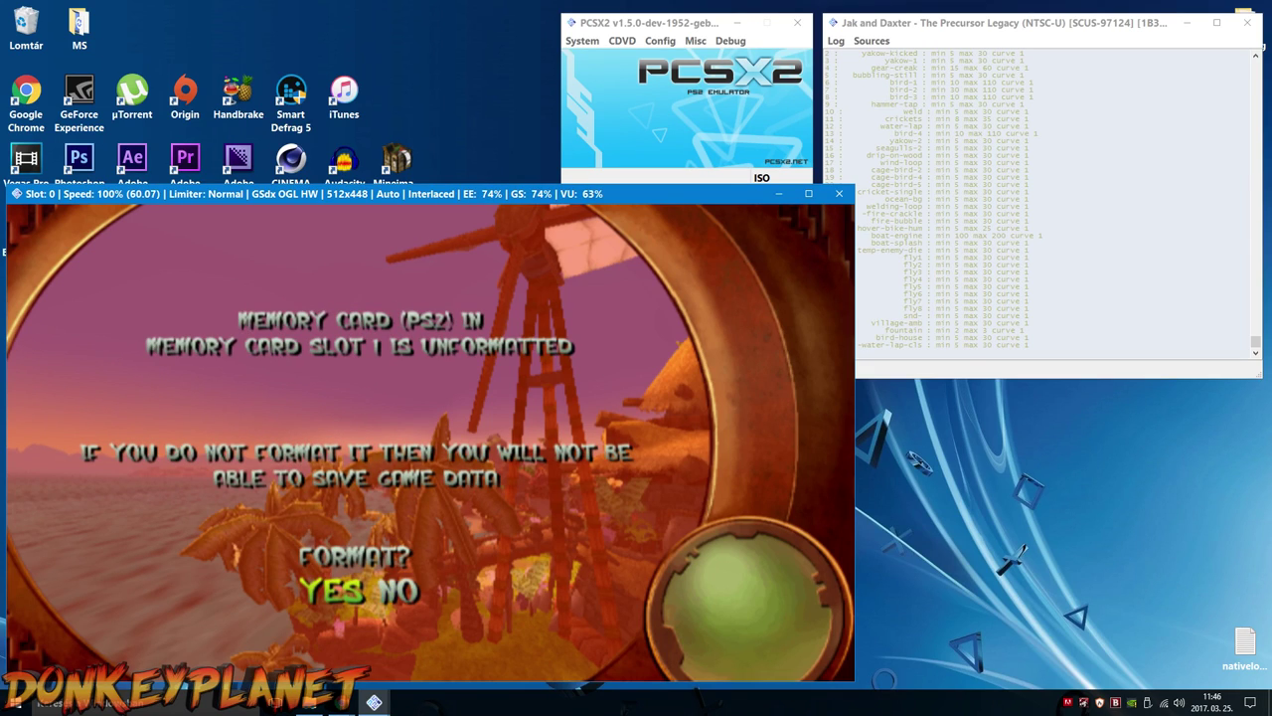
{"action": "key", "text": "Return"}
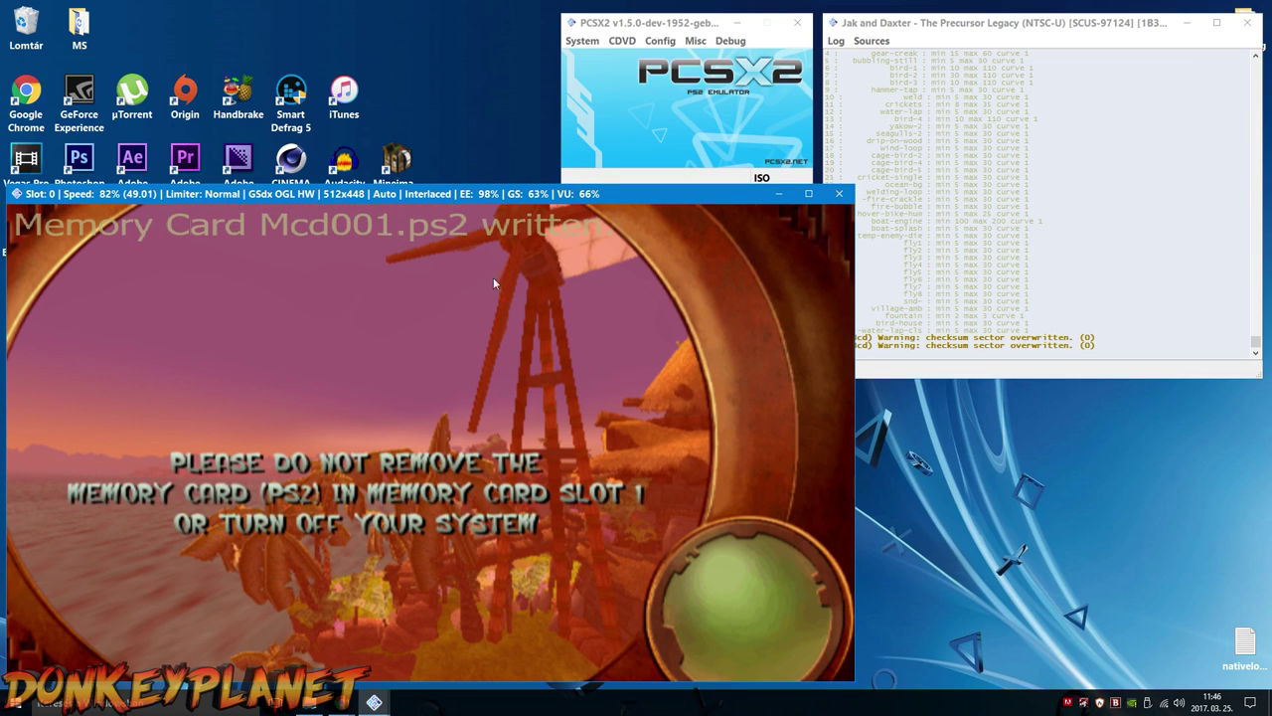
Exit the emulator from the running game.
{"action": "left_click", "coordinate": [647, 122]}
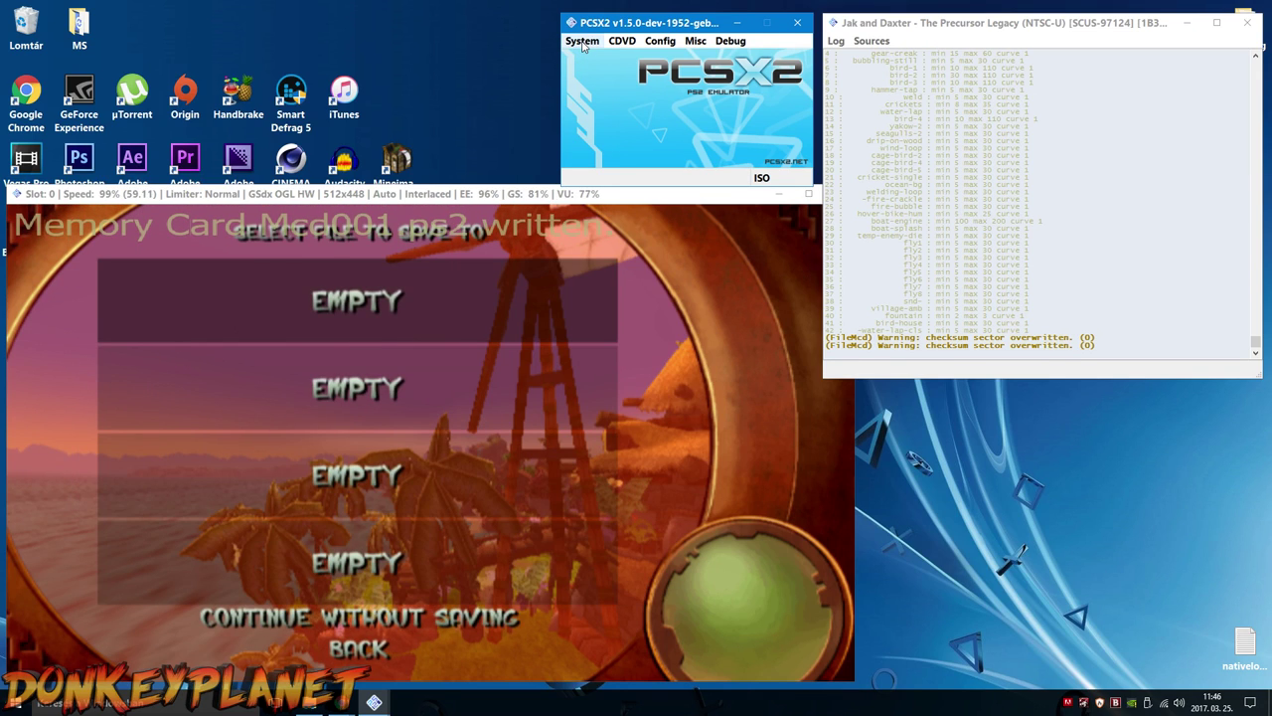
{"action": "left_click", "coordinate": [584, 44]}
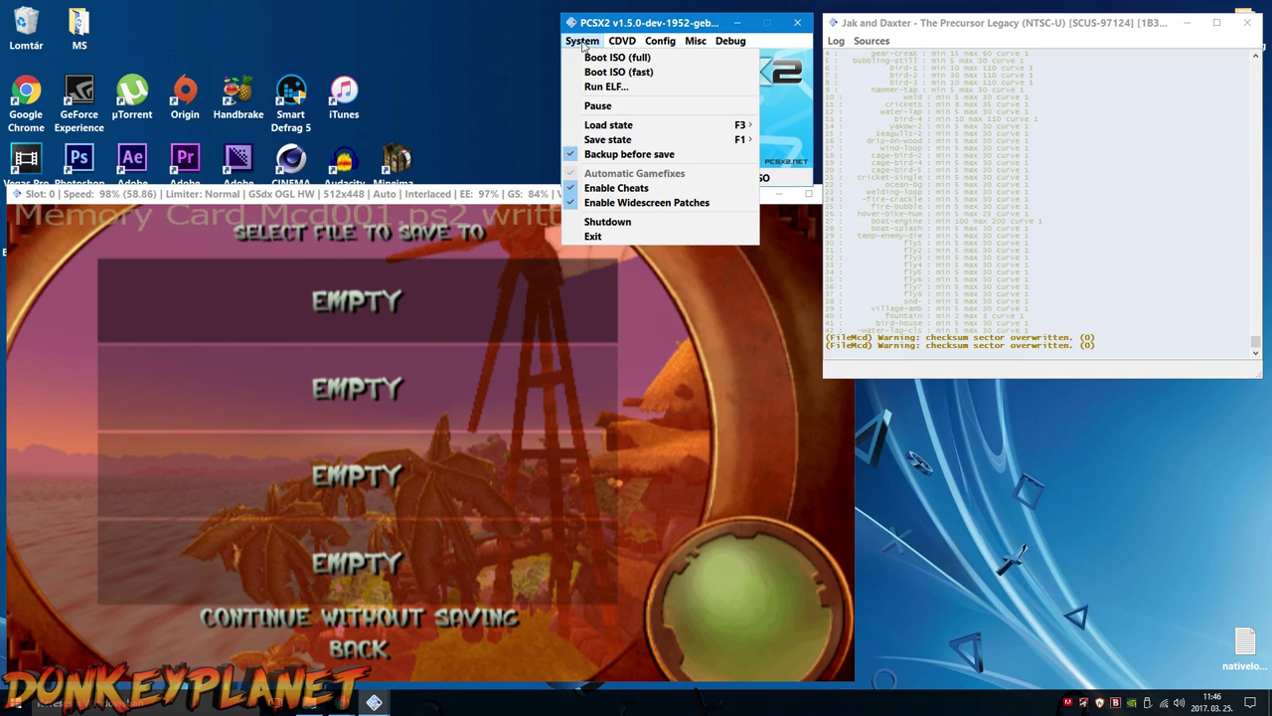
{"action": "left_click", "coordinate": [638, 236]}
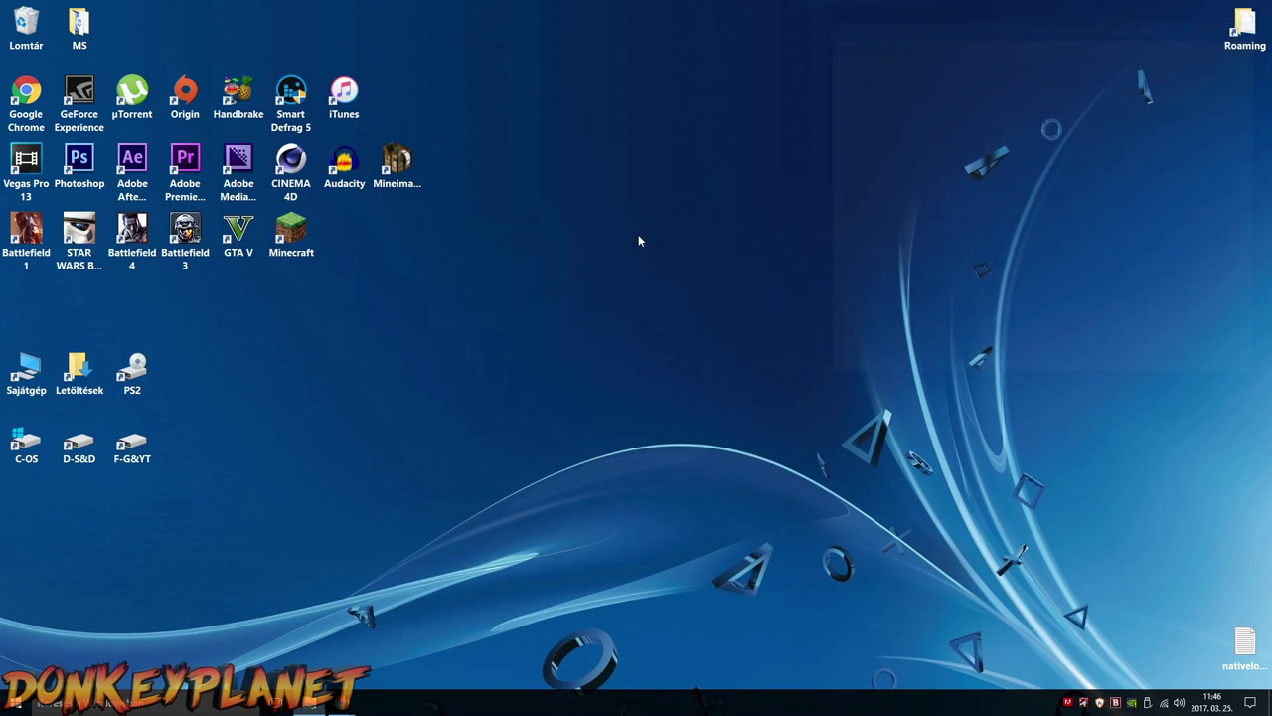
Open GSdx.ini from the inis folder of the PCSX2 directory in Notepad++.
{"action": "left_click", "coordinate": [314, 706]}
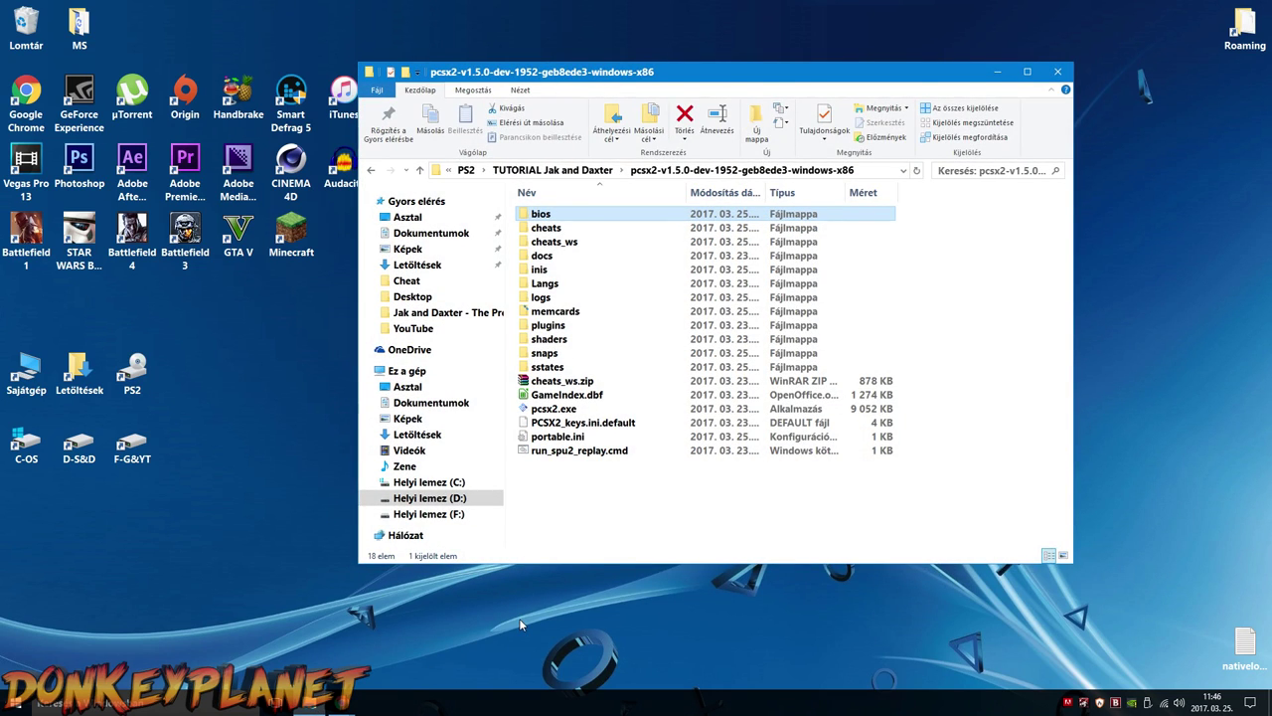
{"action": "double_click", "coordinate": [527, 269]}
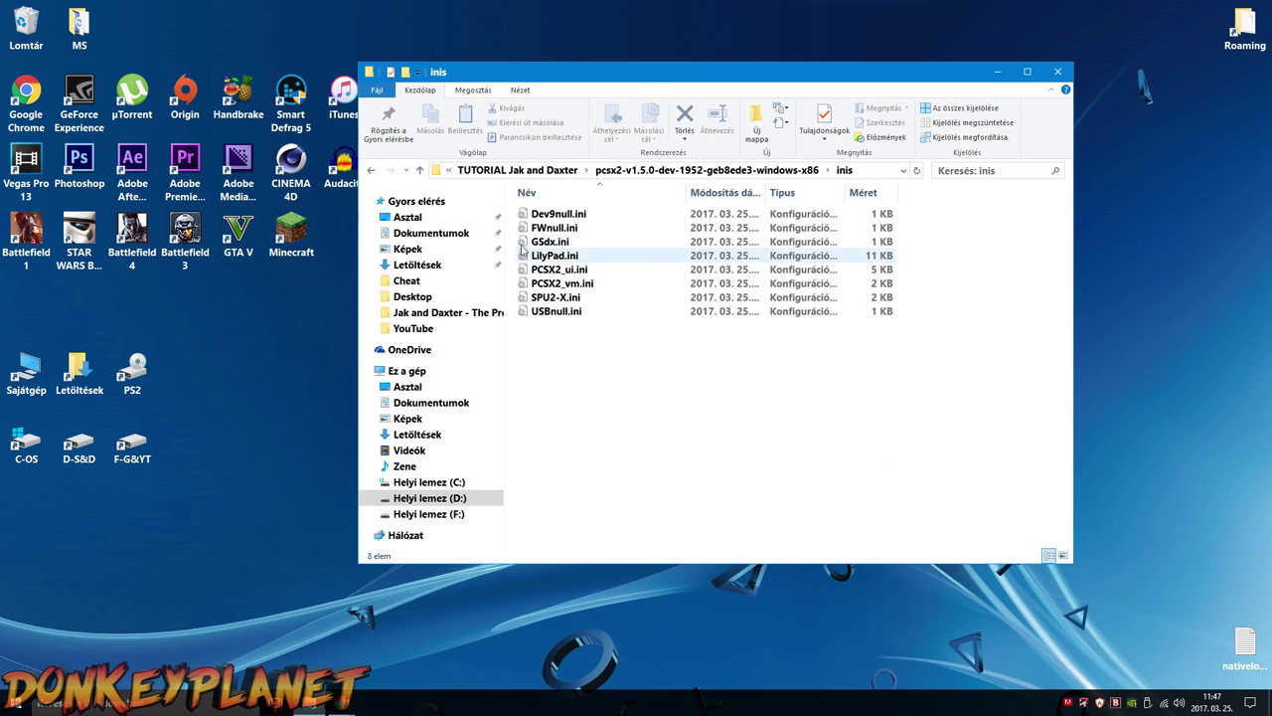
{"action": "right_click", "coordinate": [525, 245]}
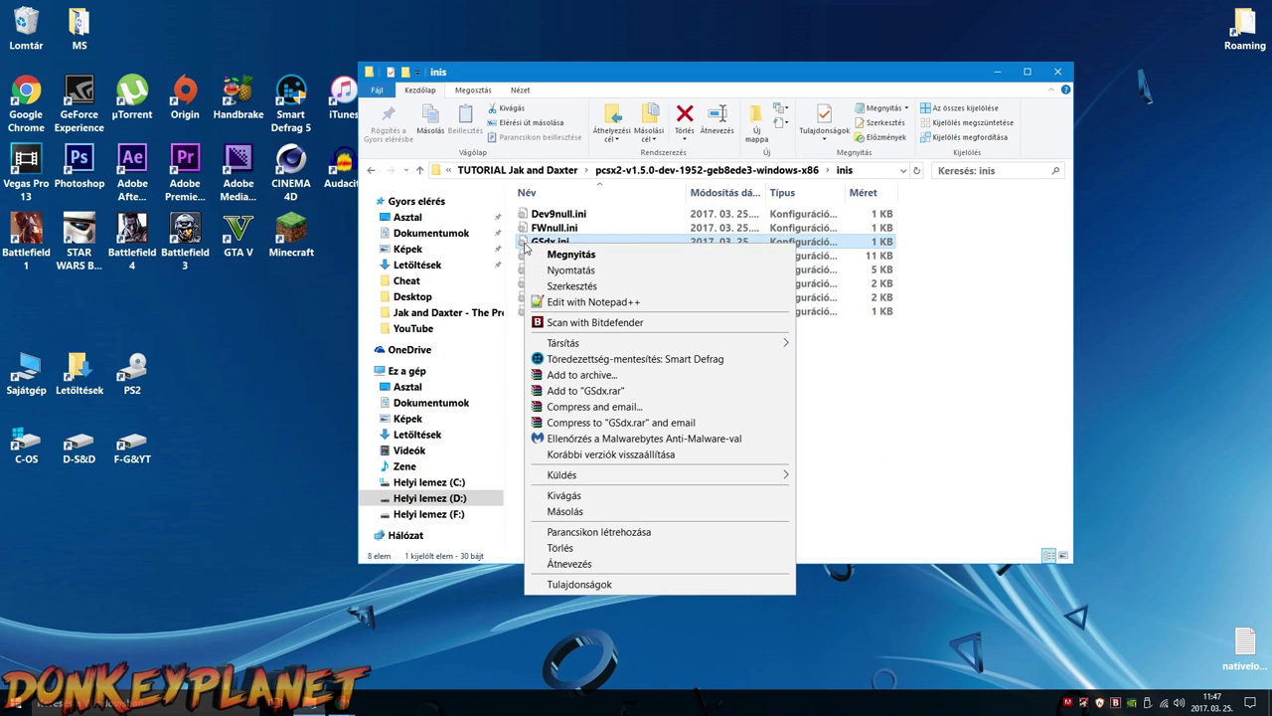
{"action": "left_click", "coordinate": [584, 302]}
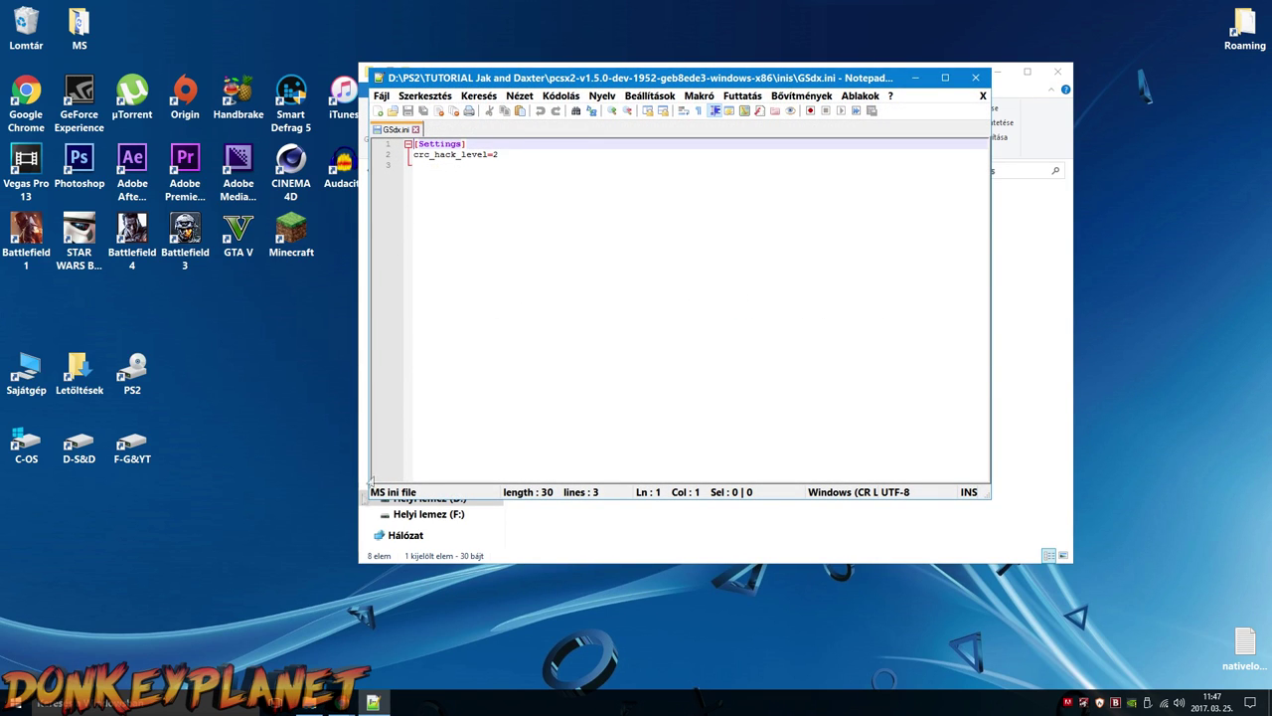
Switch to Chrome and copy the GSdx.ini code from the description of the video "Jak and Daxter FIX & BEST SETTINGS for PCSX2".
{"action": "left_click", "coordinate": [375, 656]}
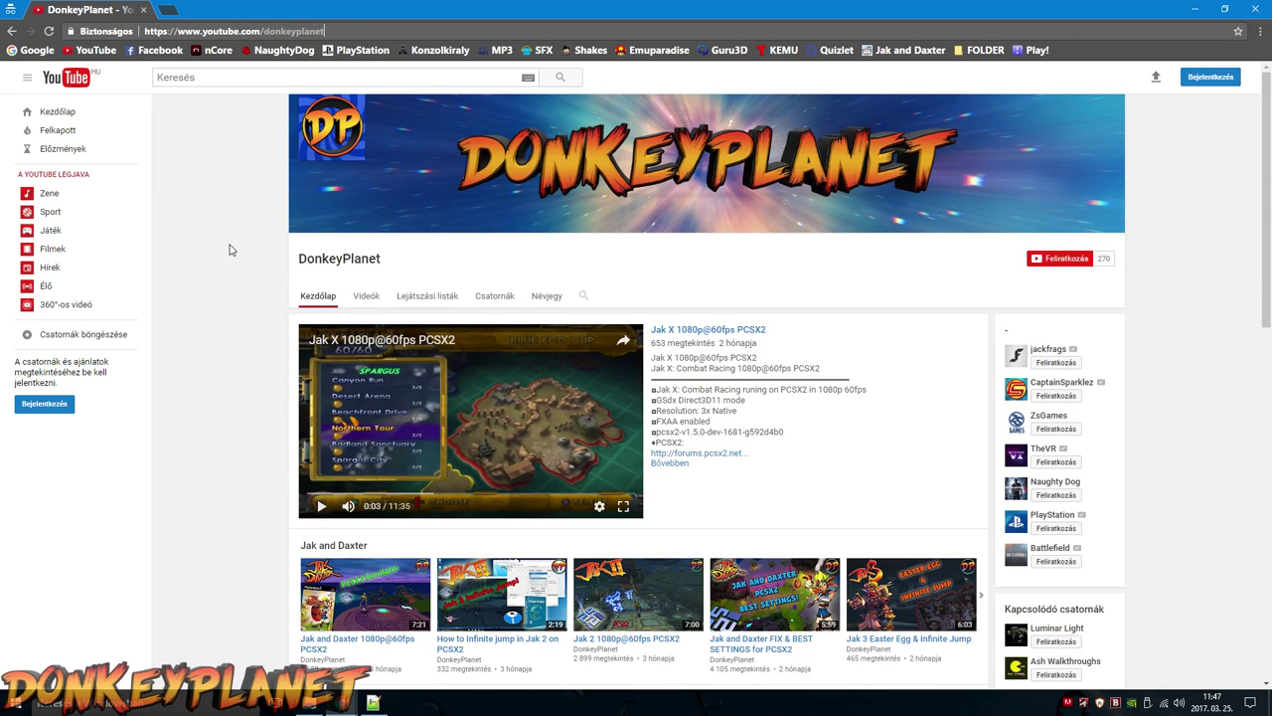
{"action": "left_click", "coordinate": [740, 594]}
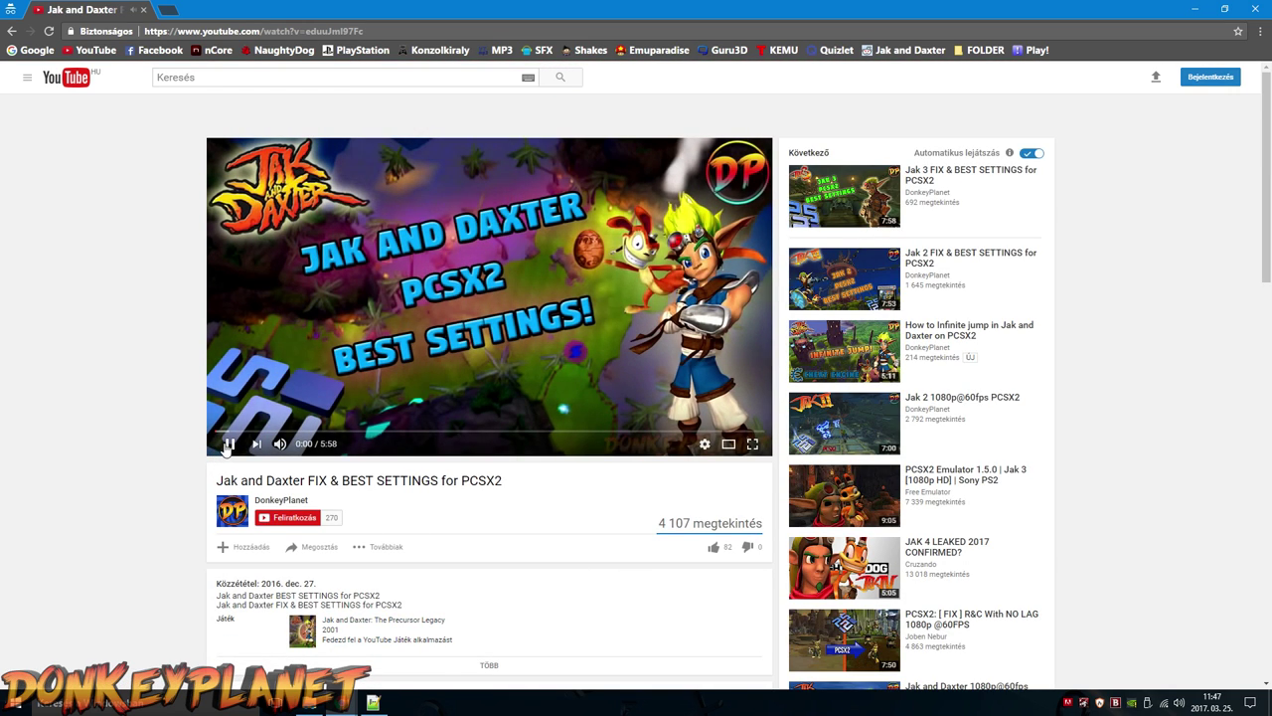
{"action": "scroll", "coordinate": [148, 408], "scroll_direction": "down", "scroll_amount": 2}
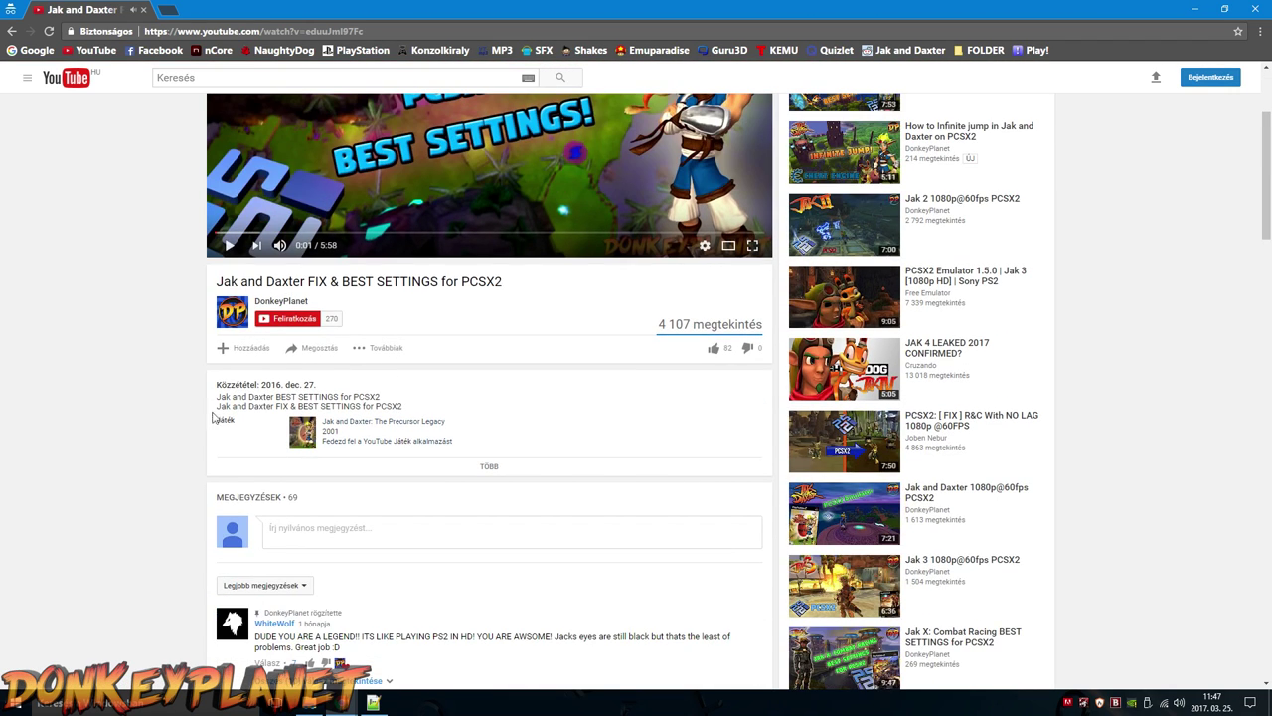
{"action": "left_click", "coordinate": [471, 476]}
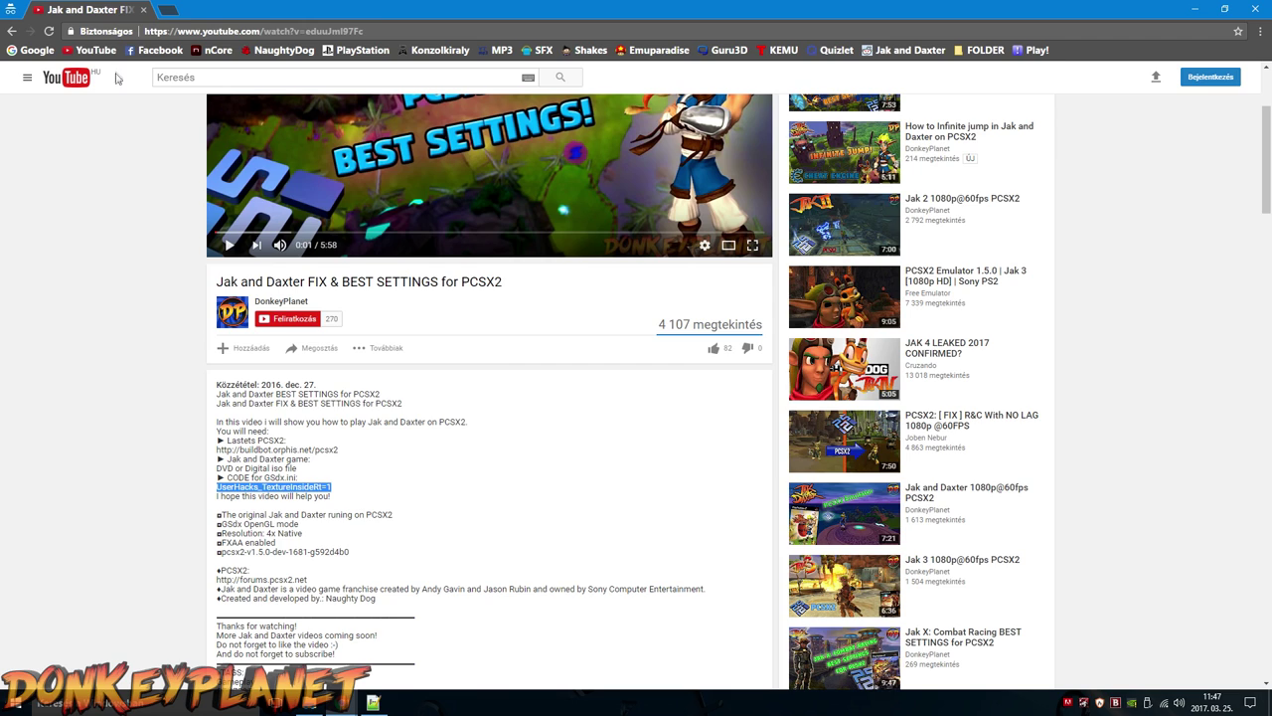
{"action": "scroll", "coordinate": [129, 104], "scroll_direction": "up", "scroll_amount": 2}
{"action": "left_click", "coordinate": [13, 32]}
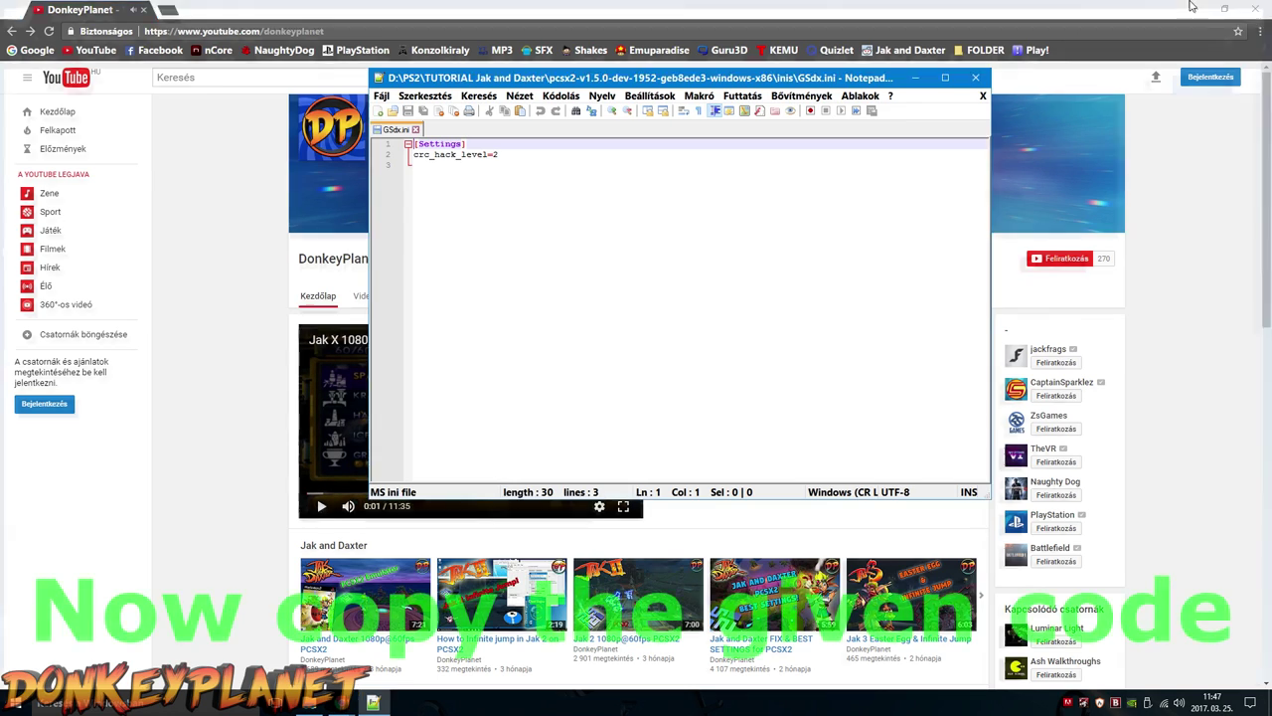
Add the line UserHacks_TextureInsideRt=1 below crc_hack_level in GSdx.ini, then save and close the file.
{"action": "left_click", "coordinate": [1194, 8]}
{"action": "left_click", "coordinate": [473, 165]}
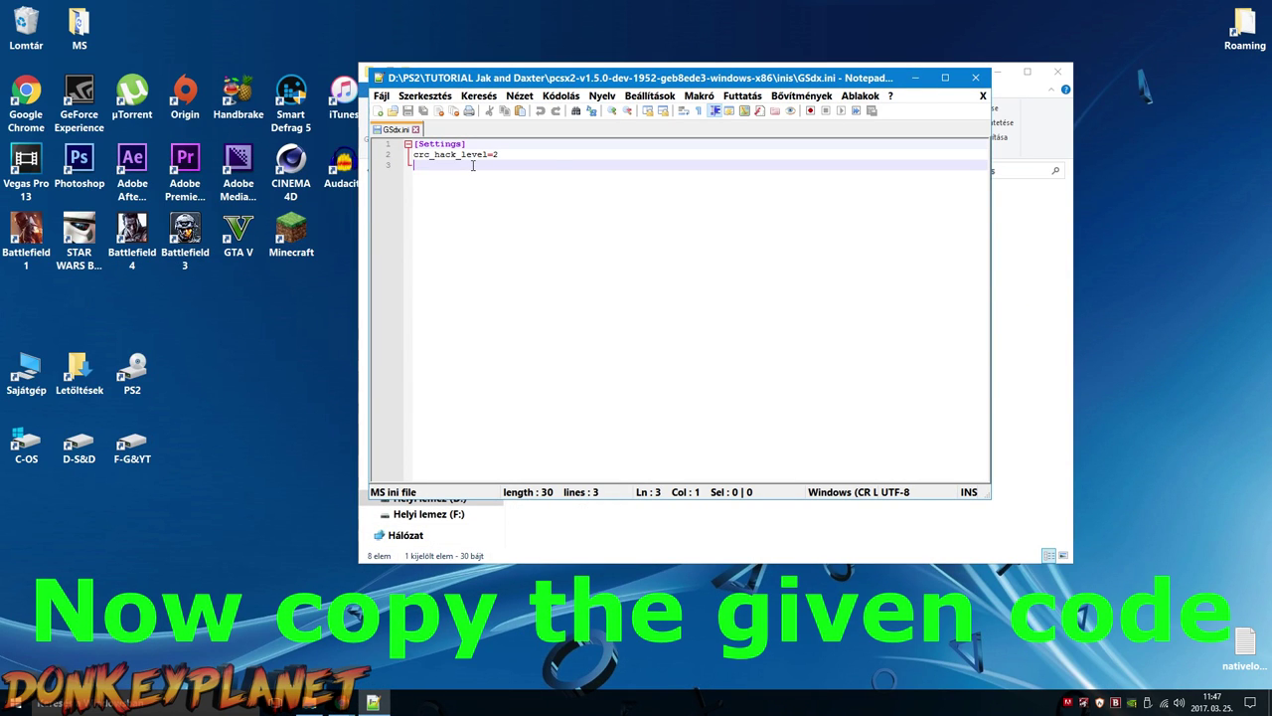
{"action": "type", "text": "UserHacks_TextureInsideRt=1"}
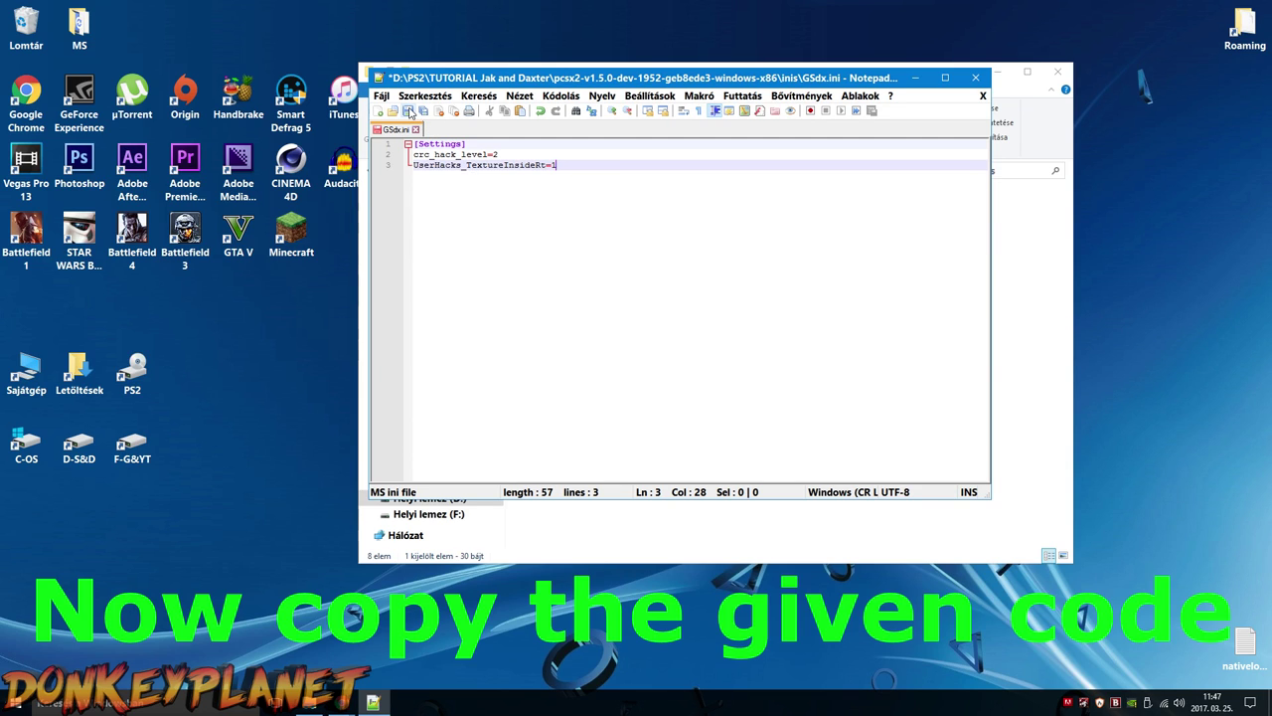
{"action": "left_click", "coordinate": [409, 111]}
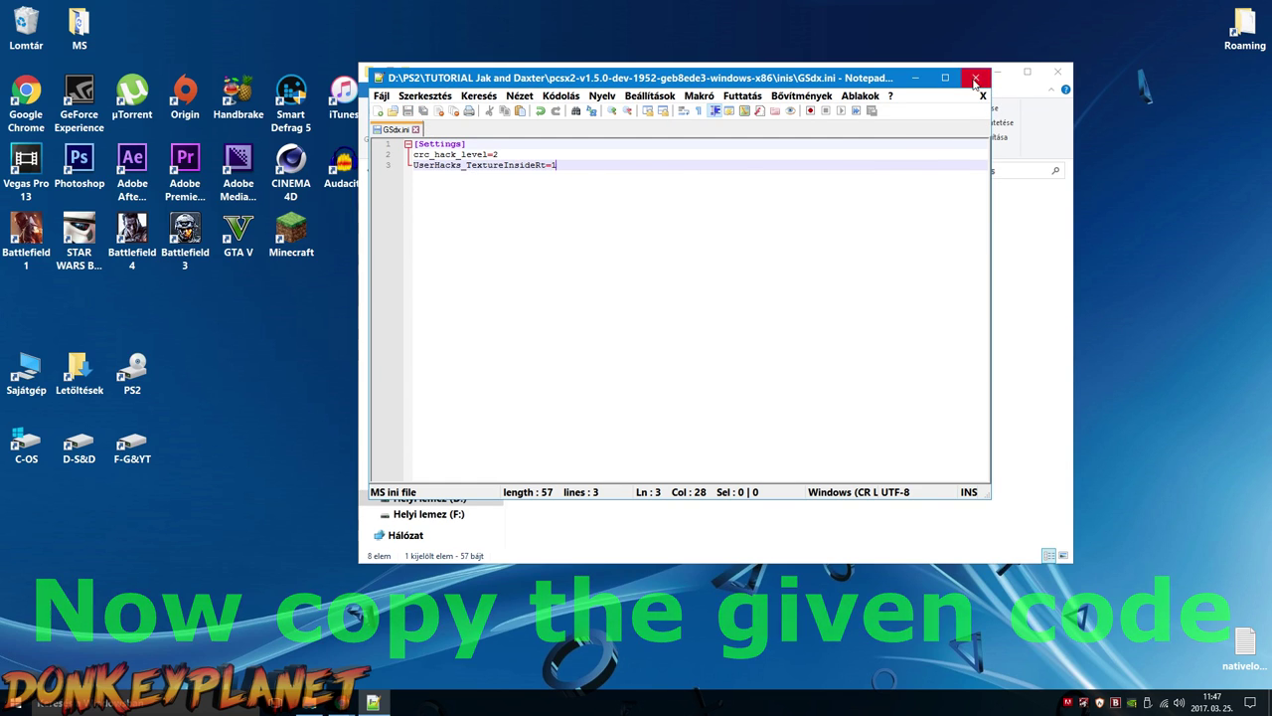
{"action": "left_click", "coordinate": [975, 78]}
Return to the PCSX2 folder, launch pcsx2.exe and minimize the folder window.
{"action": "left_click", "coordinate": [656, 174]}
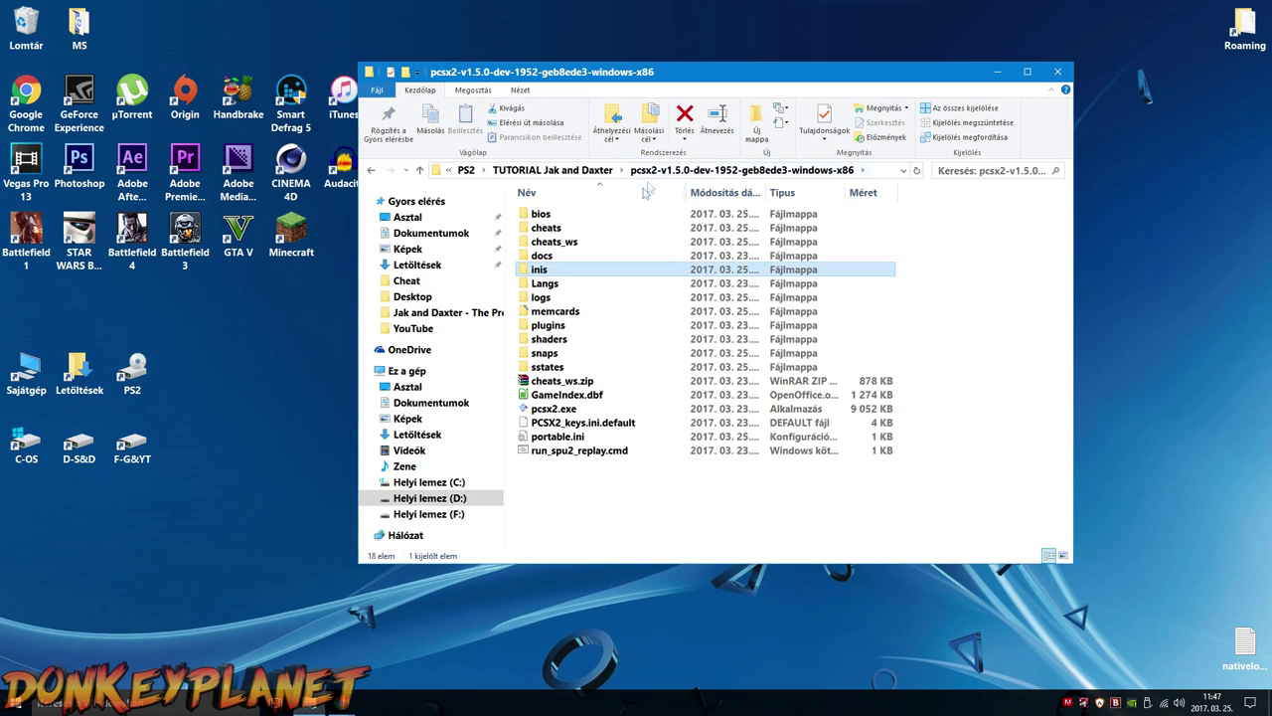
{"action": "double_click", "coordinate": [526, 410]}
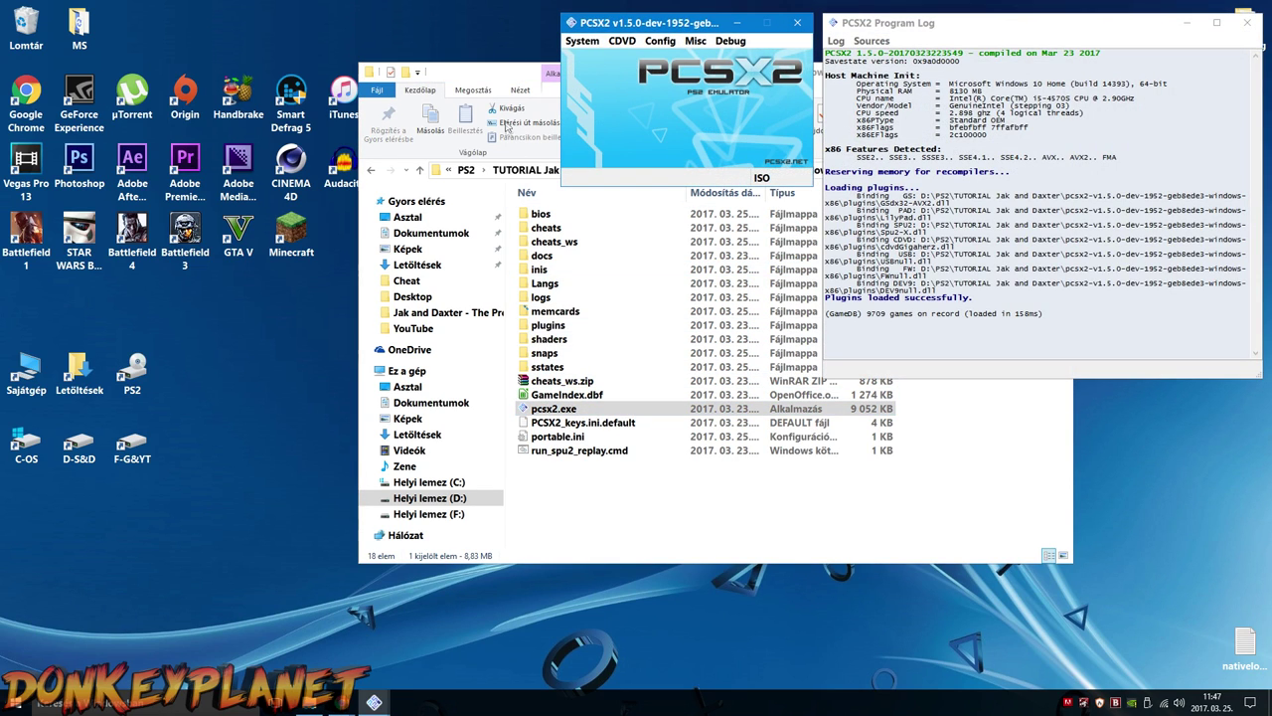
{"action": "left_click", "coordinate": [522, 84]}
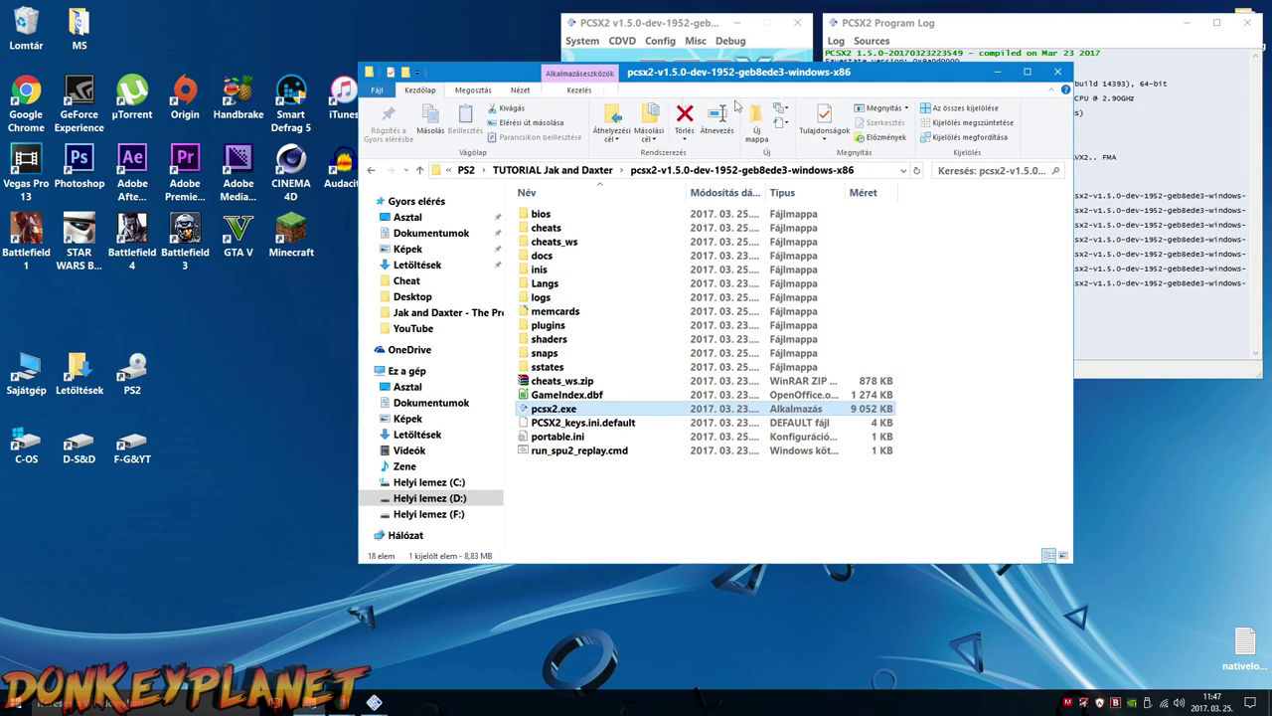
{"action": "left_click", "coordinate": [1002, 74]}
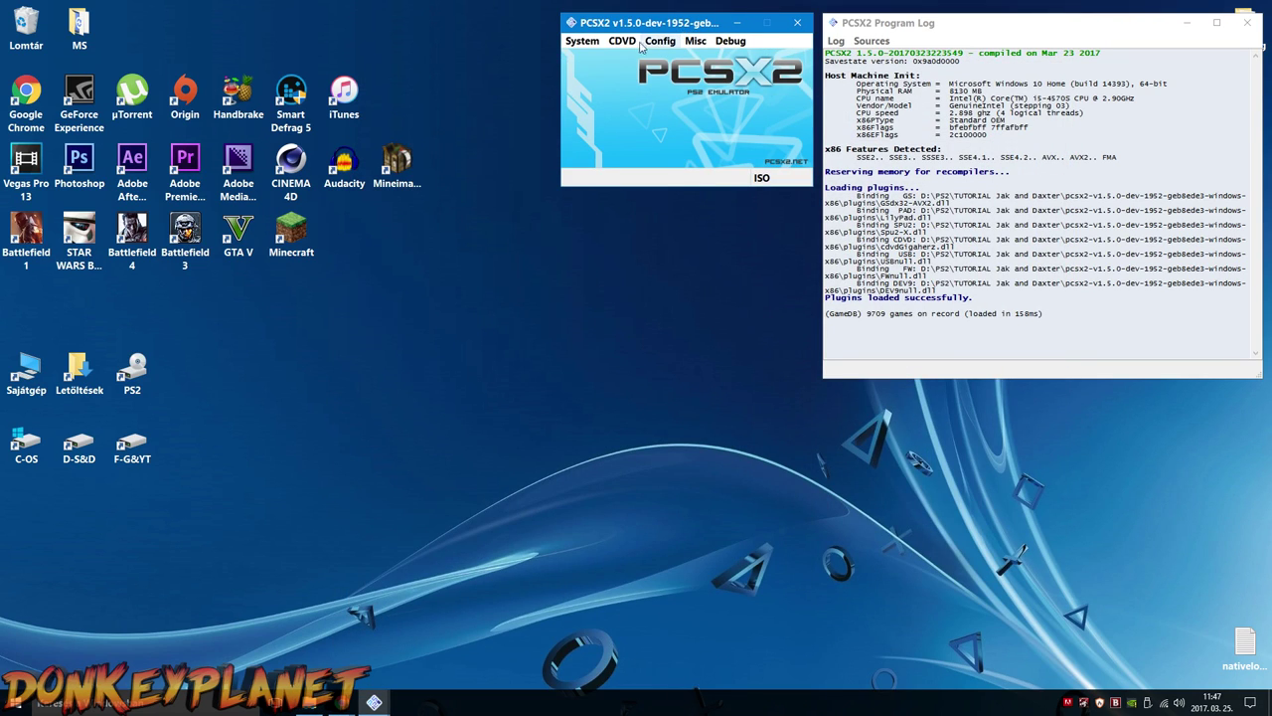
Open the GSdx video plugin settings and set the adapter to NVIDIA GeForce GTX 750 Ti.
{"action": "left_click", "coordinate": [660, 40]}
{"action": "mouse_move", "coordinate": [701, 107]}
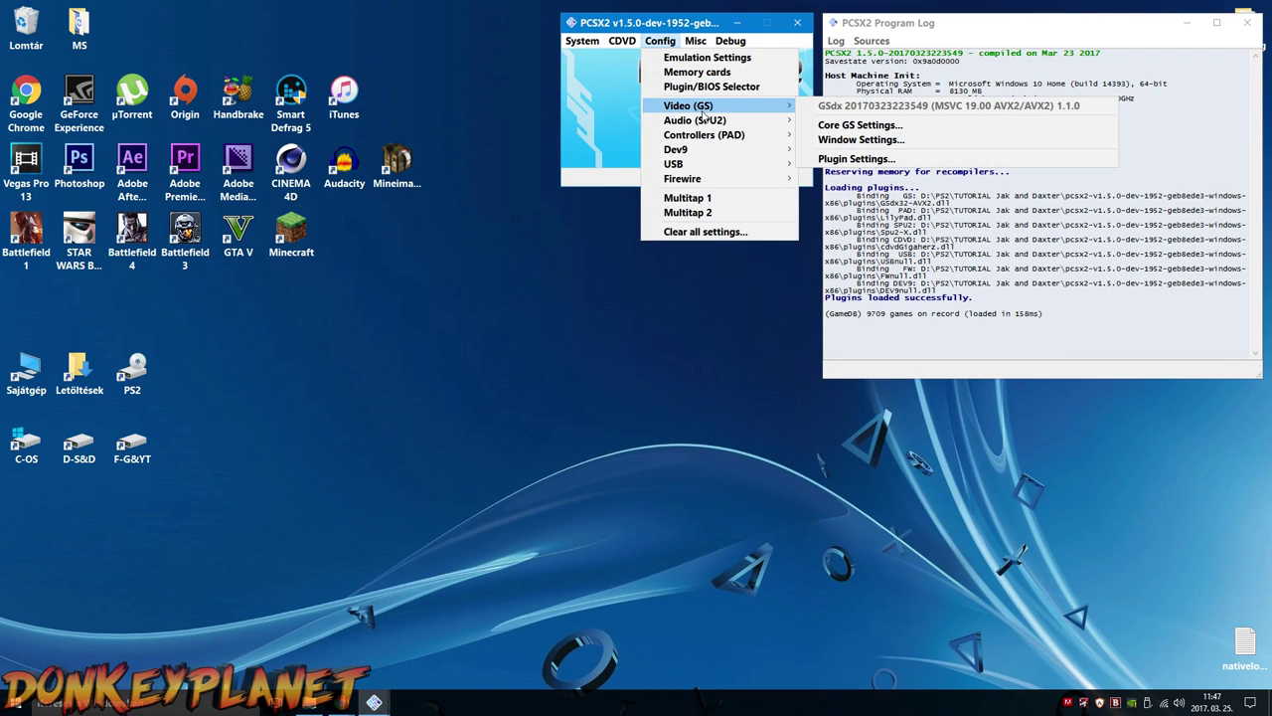
{"action": "left_click", "coordinate": [873, 157]}
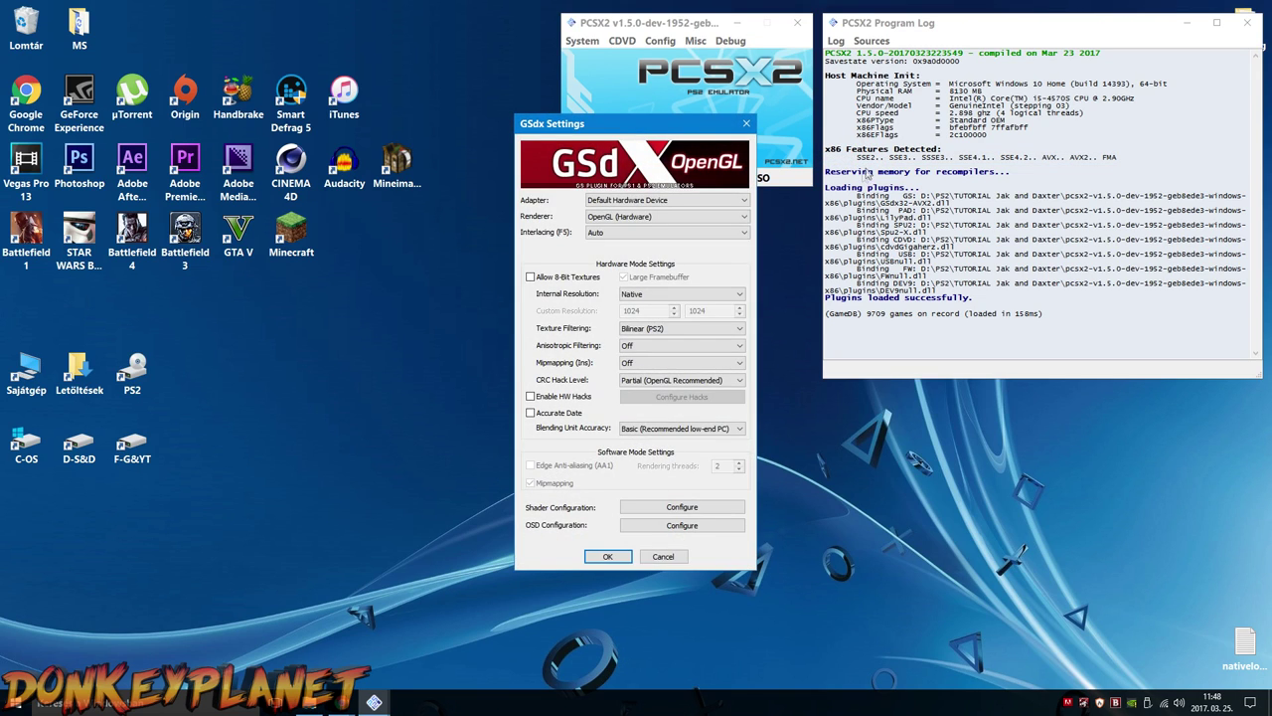
{"action": "left_click_drag", "start_coordinate": [622, 125], "coordinate": [453, 133]}
{"action": "left_click", "coordinate": [524, 203]}
{"action": "left_click", "coordinate": [515, 228]}
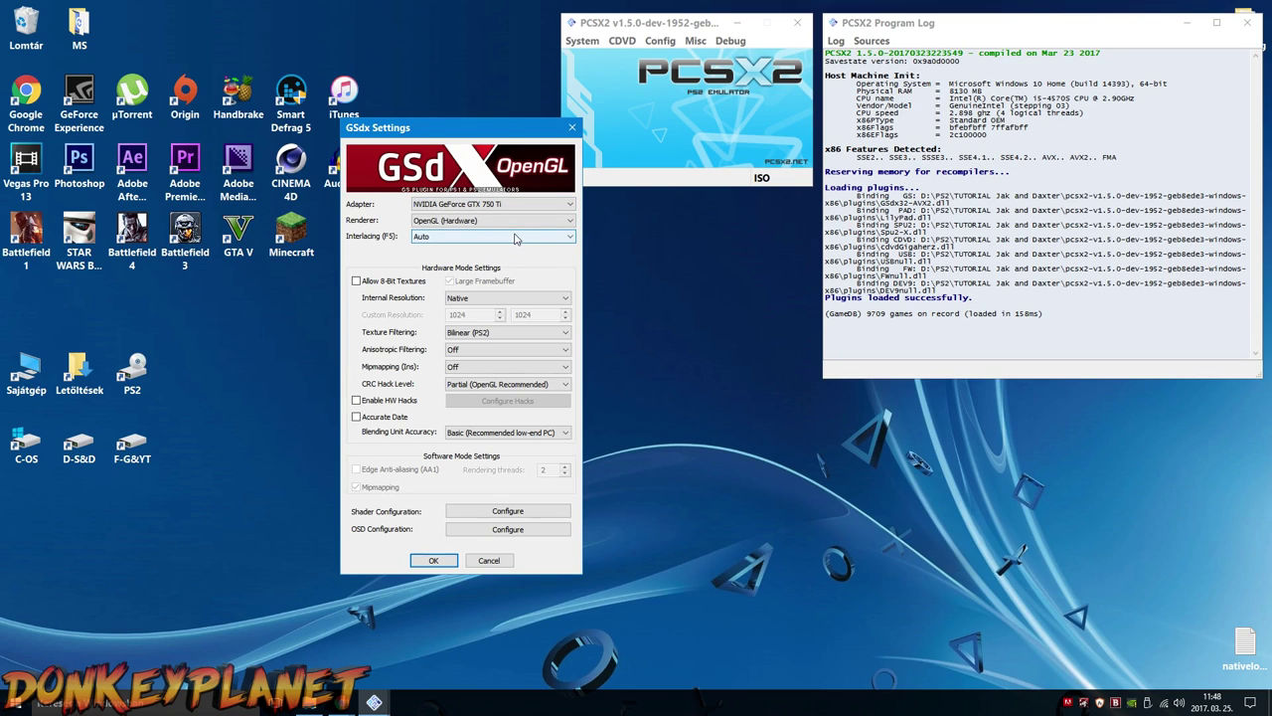
Keep interlacing on Auto and set the internal resolution to 4x Native.
{"action": "left_click", "coordinate": [515, 236]}
{"action": "left_click", "coordinate": [517, 286]}
{"action": "left_click", "coordinate": [513, 301]}
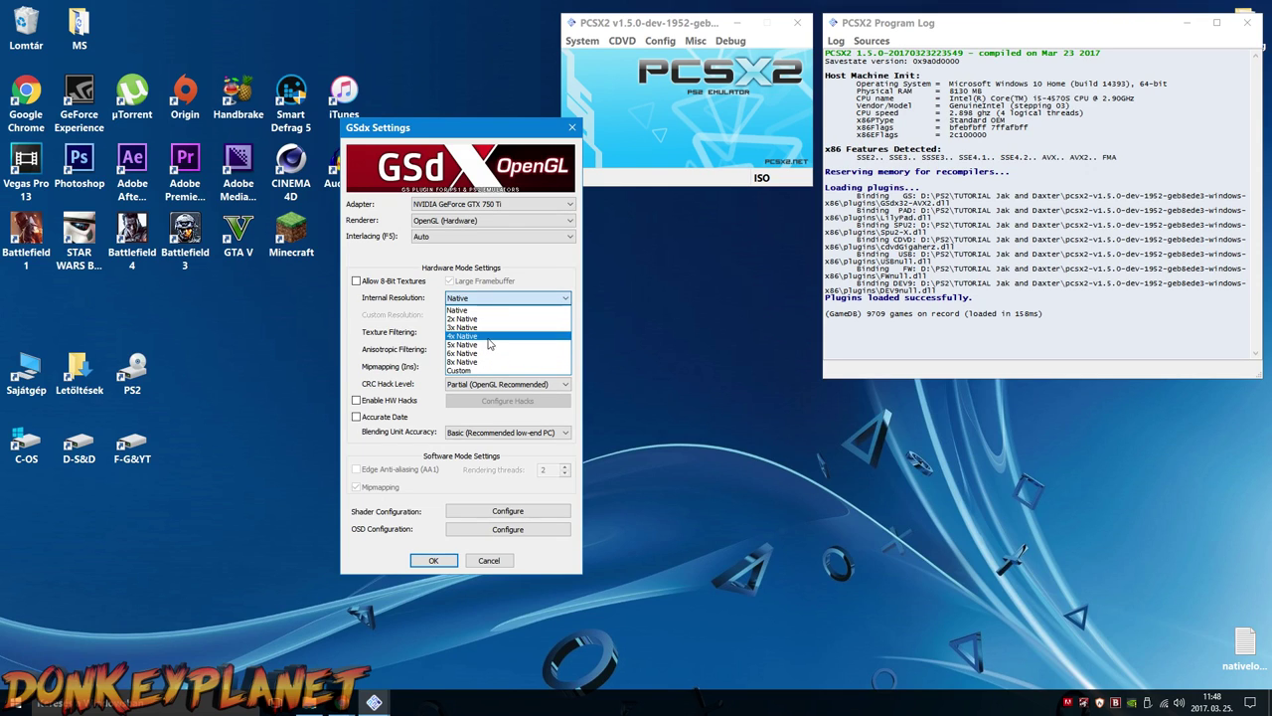
{"action": "left_click", "coordinate": [487, 337]}
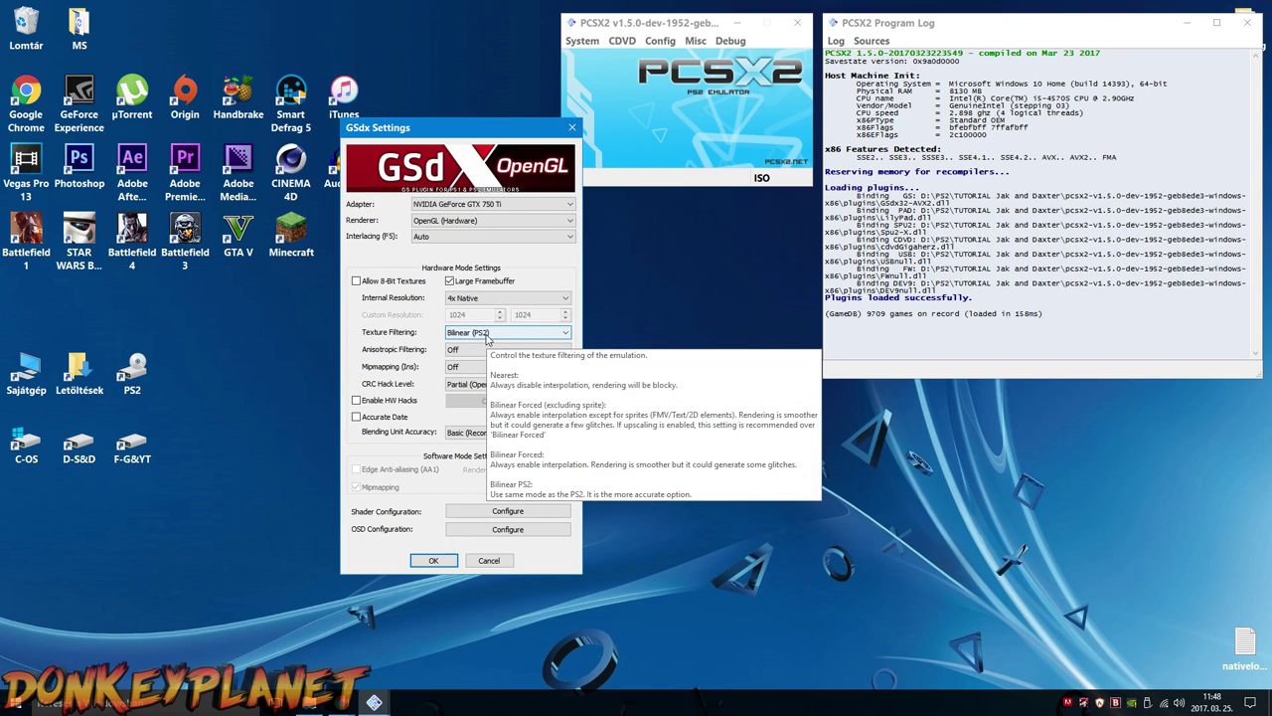
Set texture filtering to Bilinear (PS2), anisotropic filtering to 16x and mipmapping to Basic (Fast).
{"action": "left_click", "coordinate": [487, 334]}
{"action": "left_click", "coordinate": [492, 372]}
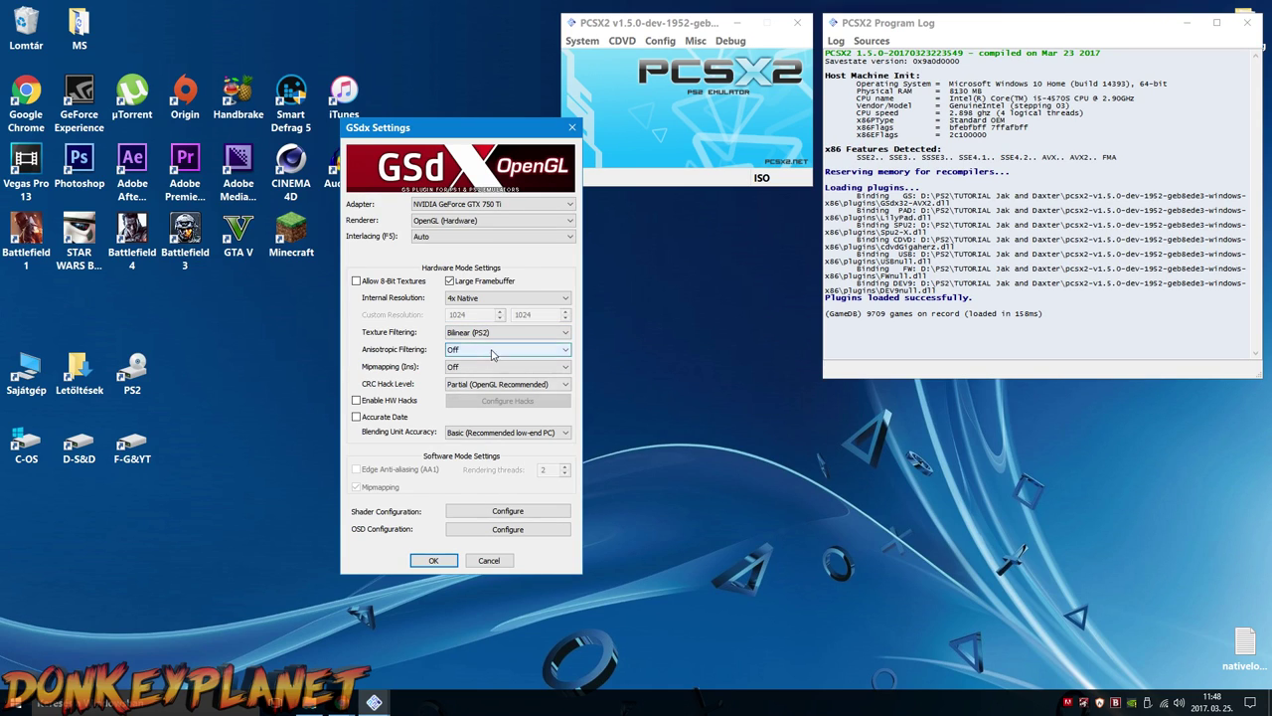
{"action": "left_click", "coordinate": [492, 354]}
{"action": "left_click", "coordinate": [487, 396]}
{"action": "left_click", "coordinate": [487, 367]}
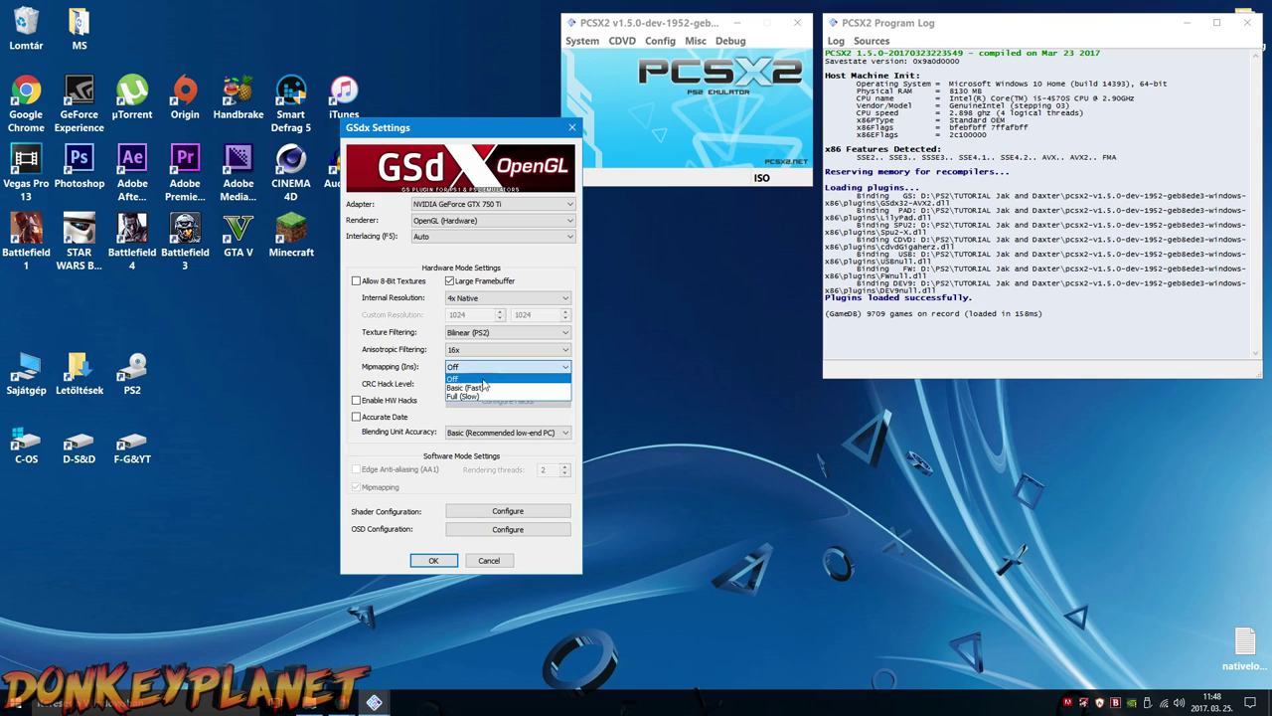
{"action": "left_click", "coordinate": [485, 388]}
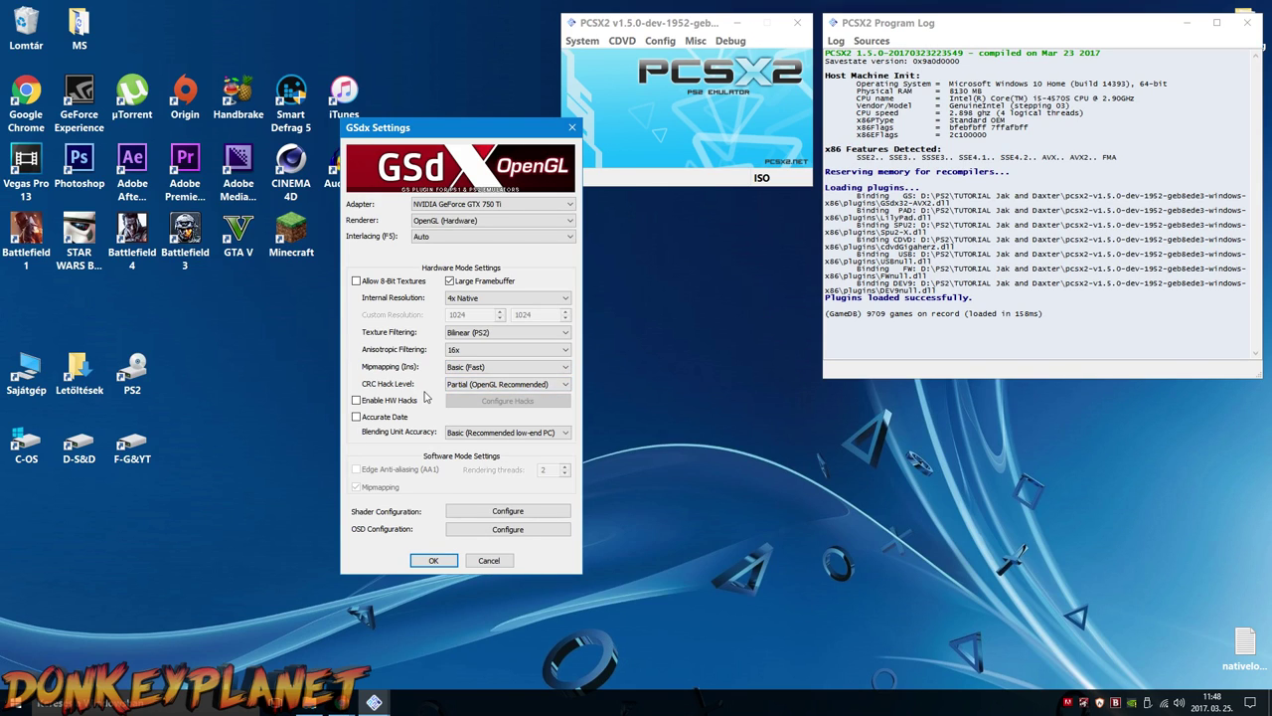